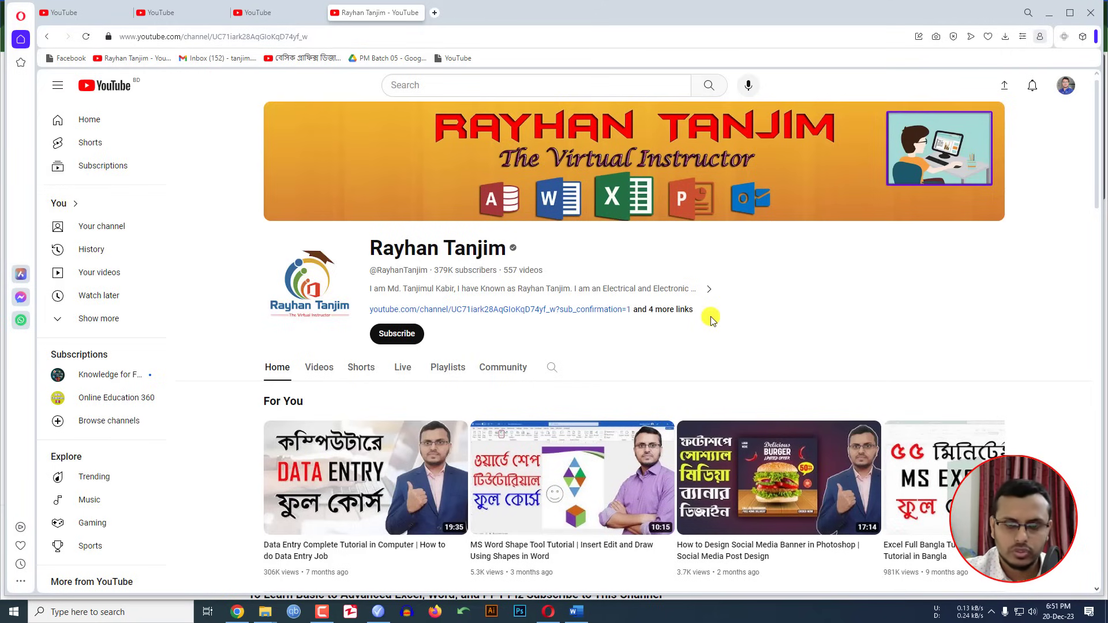
Step: Minimise the Opera browser with Win+D so the Windows desktop shows
key(super+d)
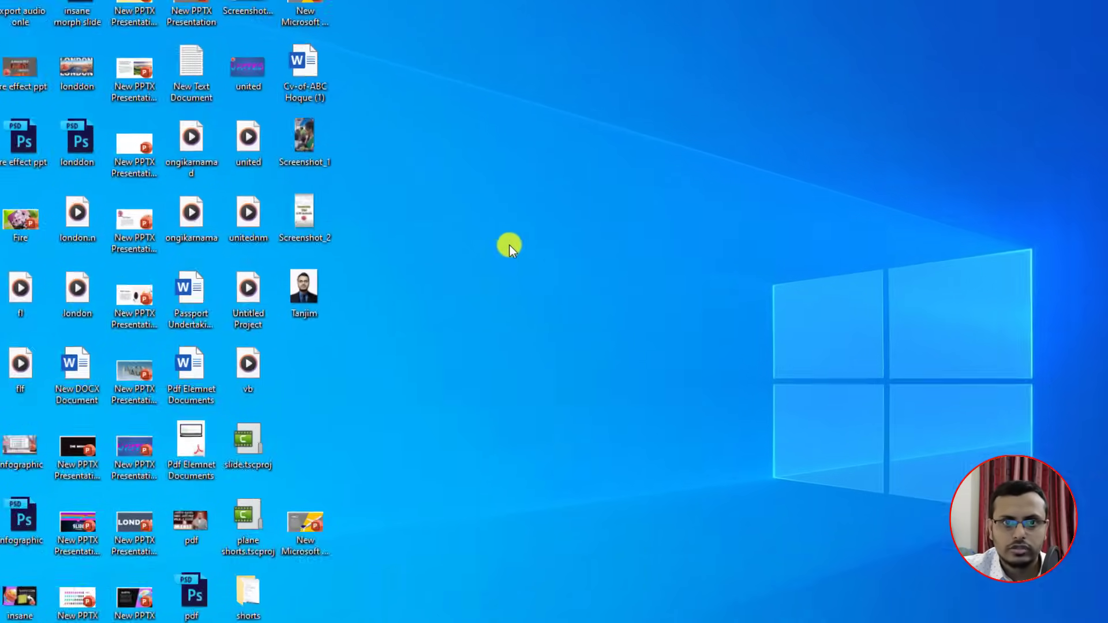
Step: Create a new Word document on the desktop, name it as the candidate's CV, and open it
right_click(487, 219)
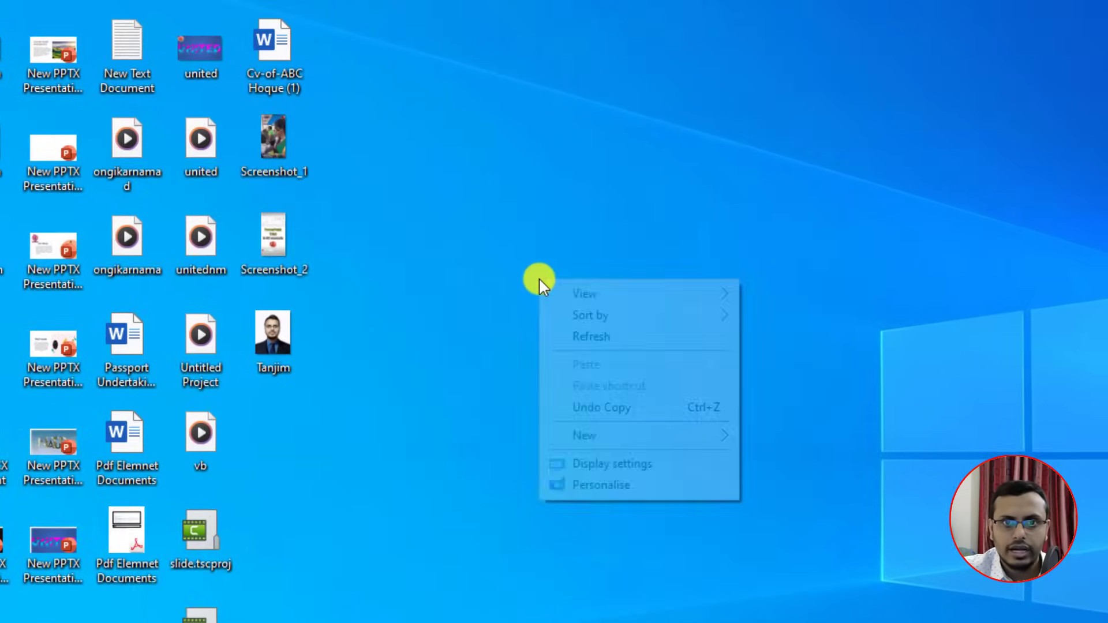
mouse_move(636, 437)
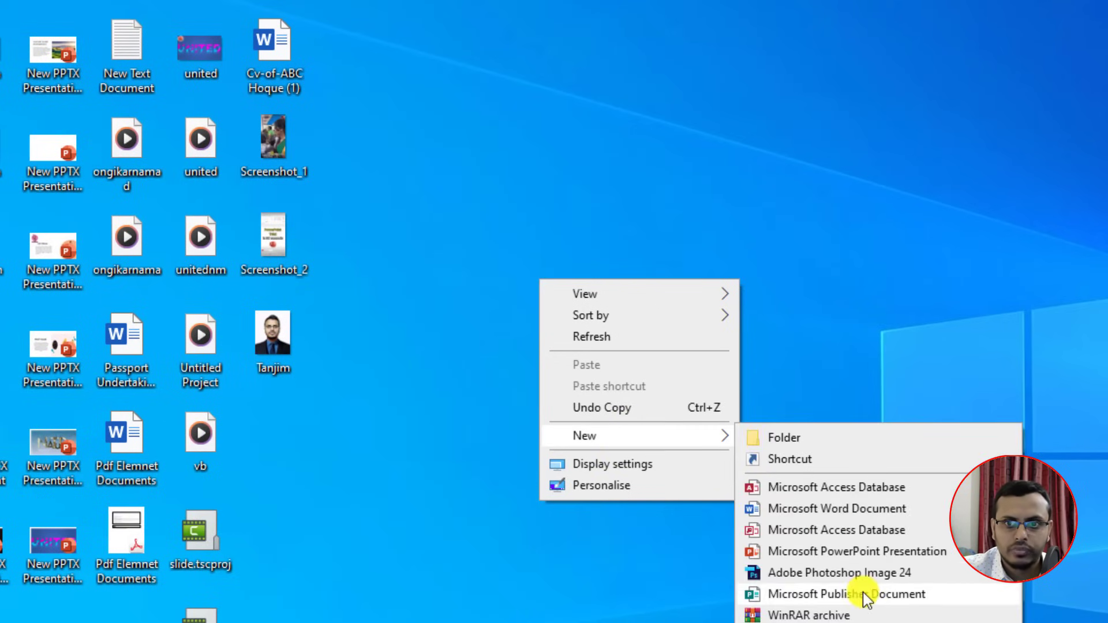
click(807, 511)
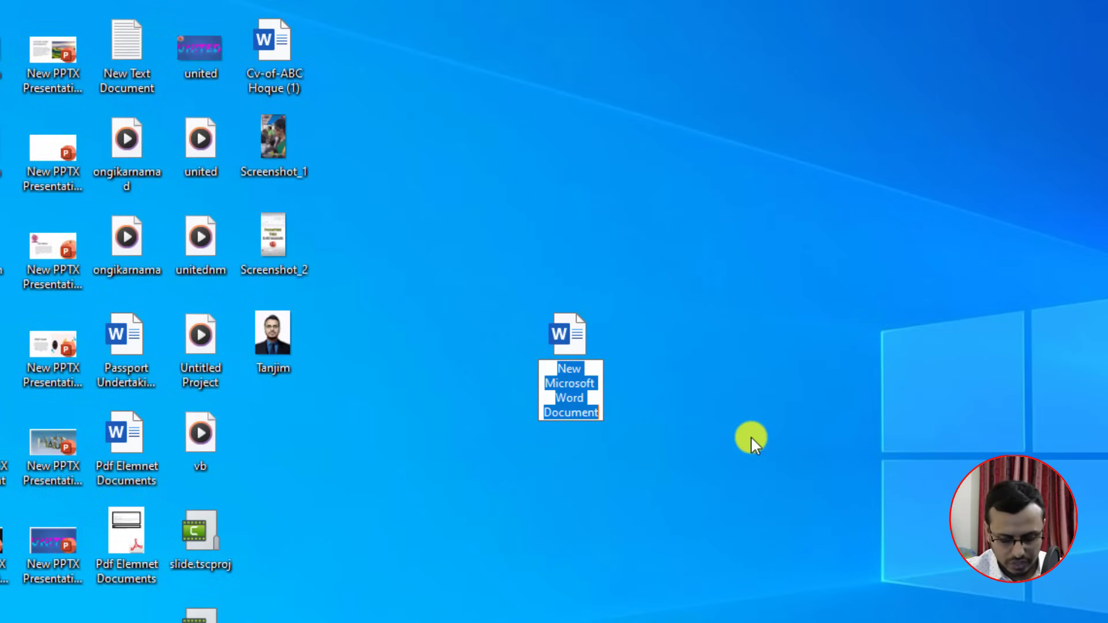
text(CV )
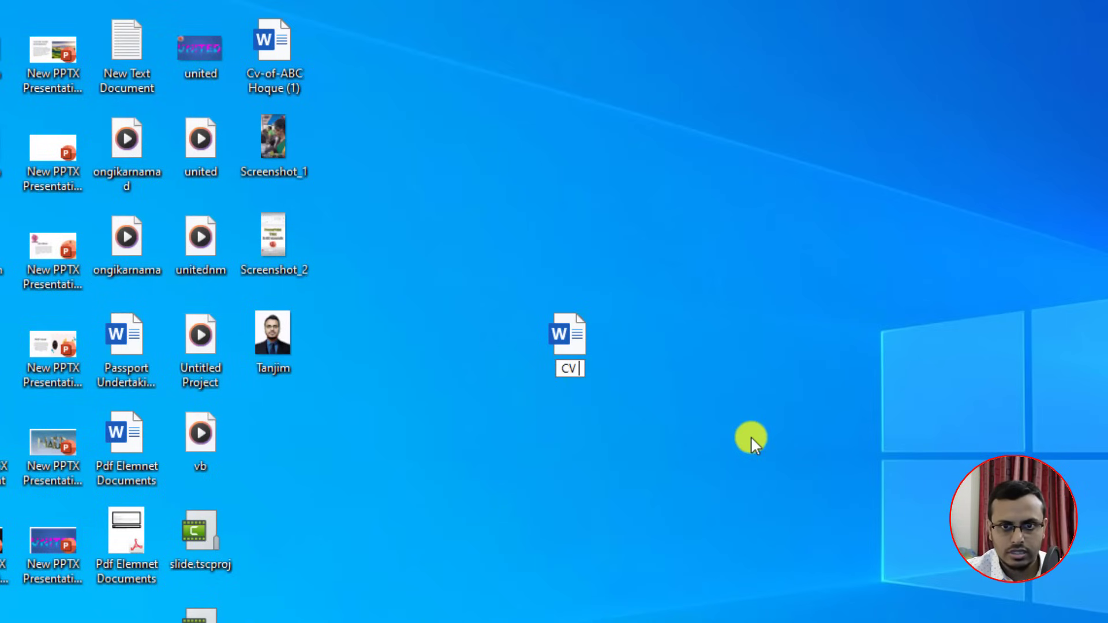
text(of ABC Hoque)
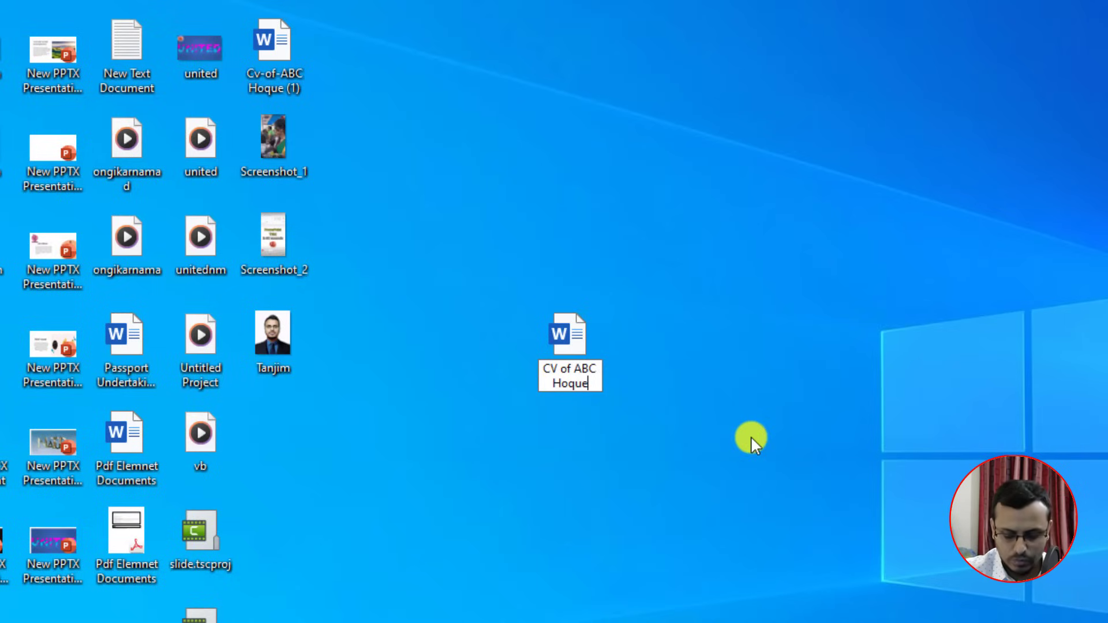
key(Return)
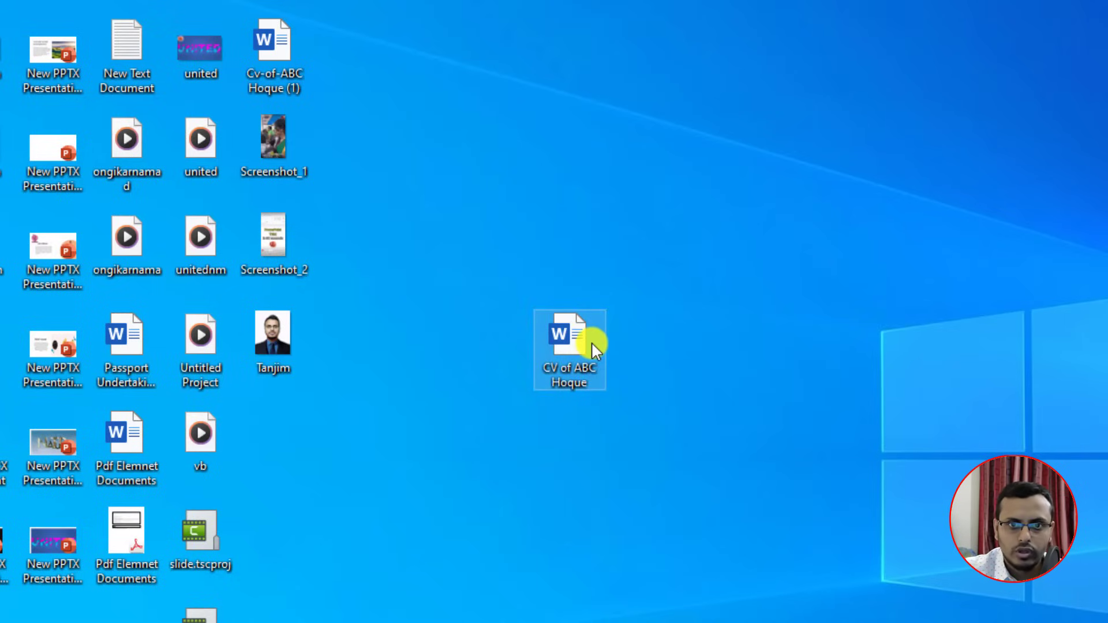
double_click(577, 341)
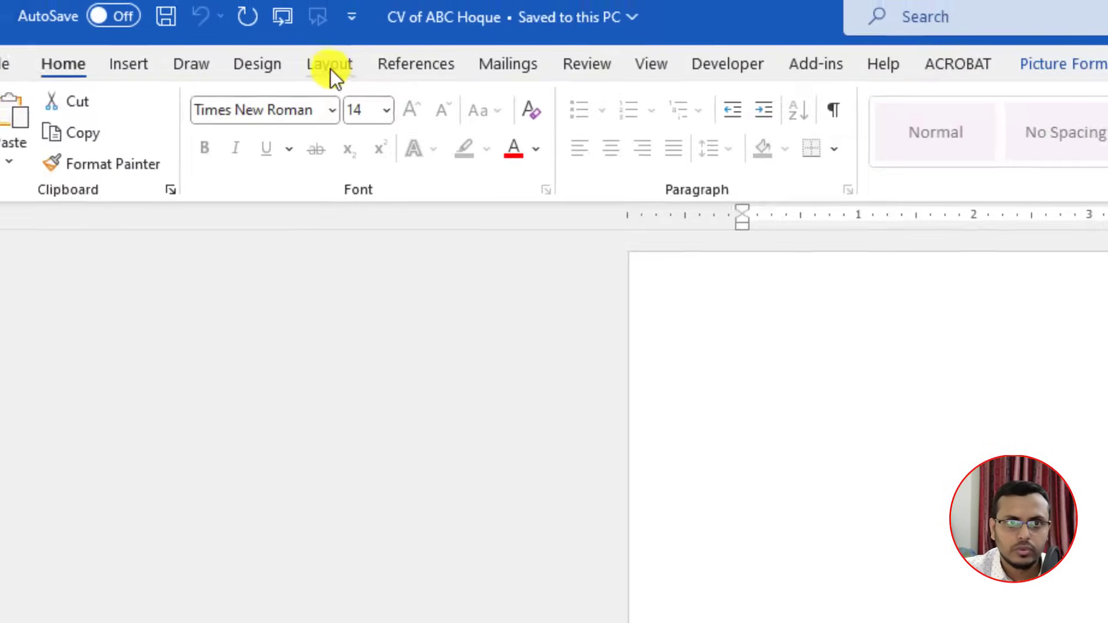
Step: Set the paper size to A4
click(328, 66)
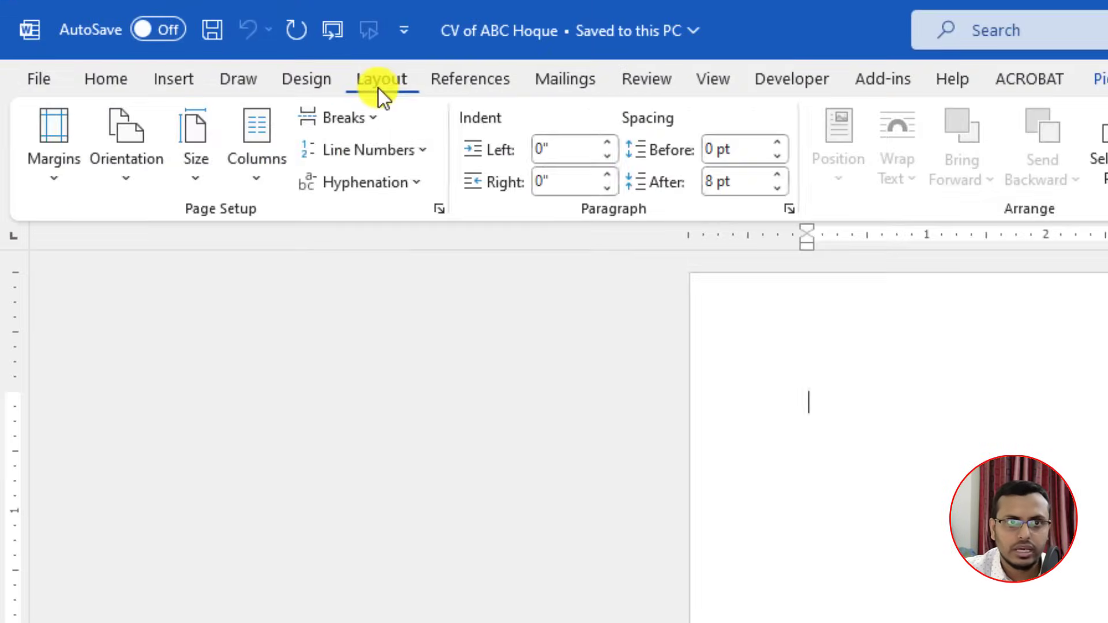
click(203, 185)
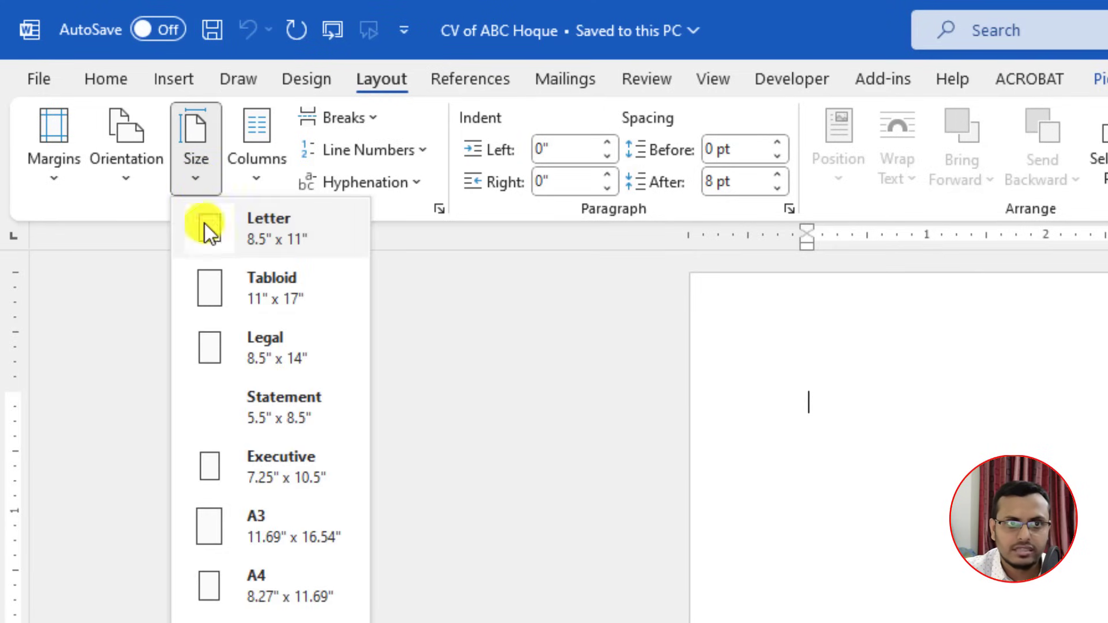
click(284, 595)
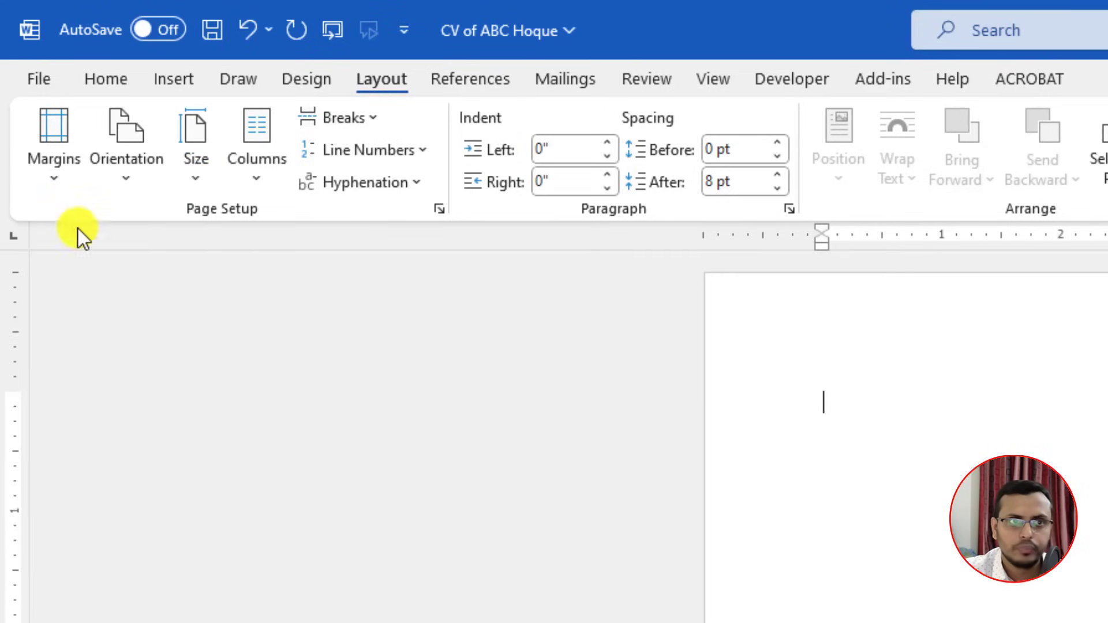
Step: Set custom margins: top lowered to 0.5", left and right 0.7", bottom reduced
click(50, 184)
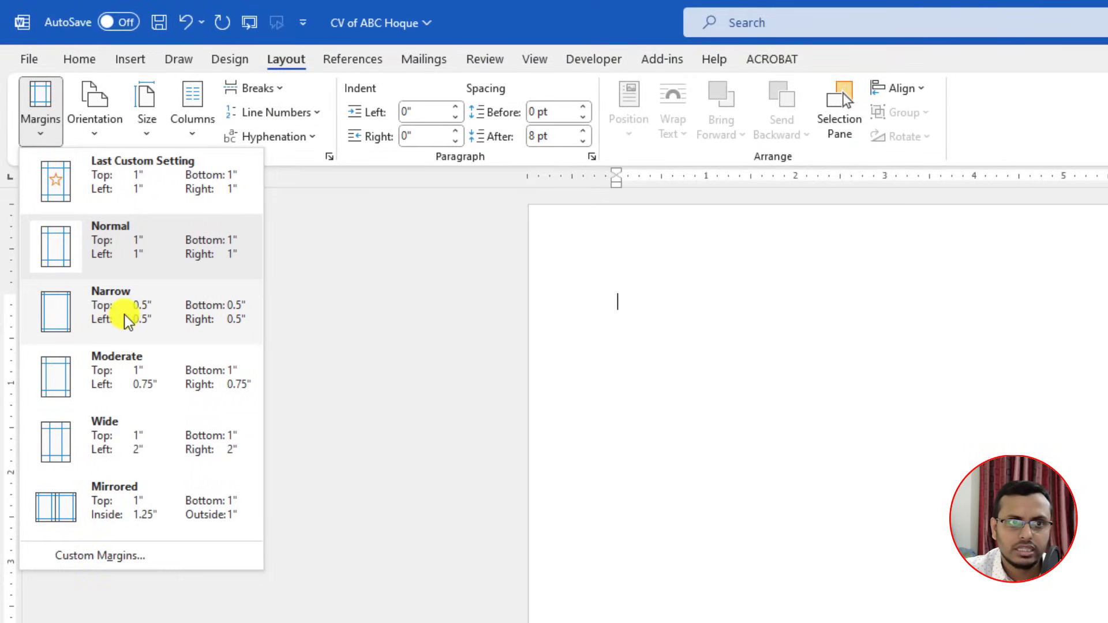
click(115, 558)
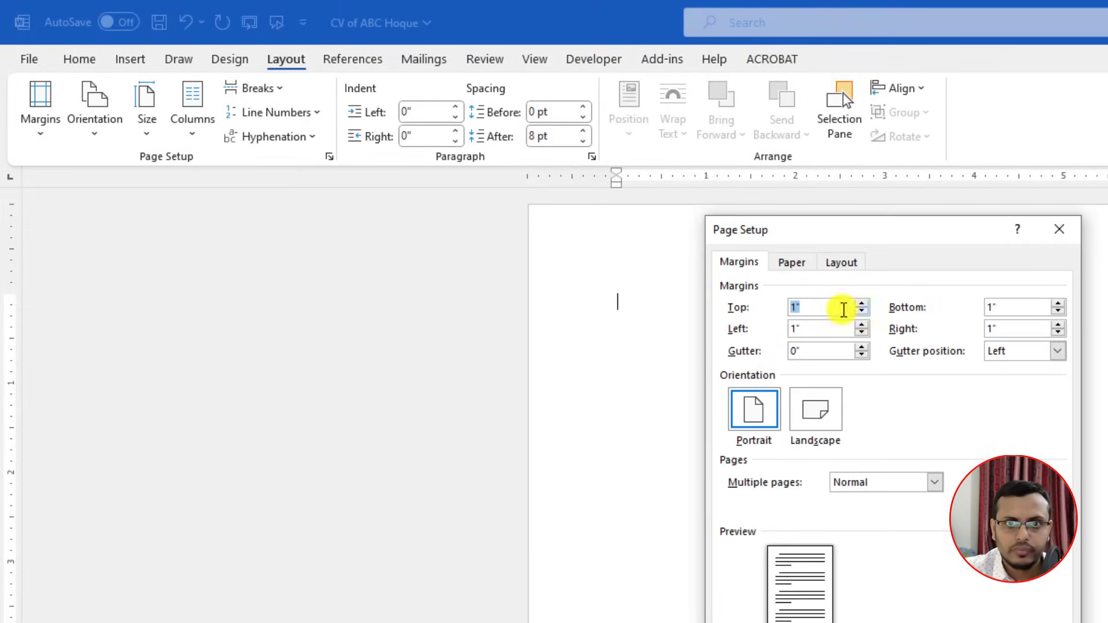
click(861, 311)
click(861, 312)
click(861, 312)
click(861, 312)
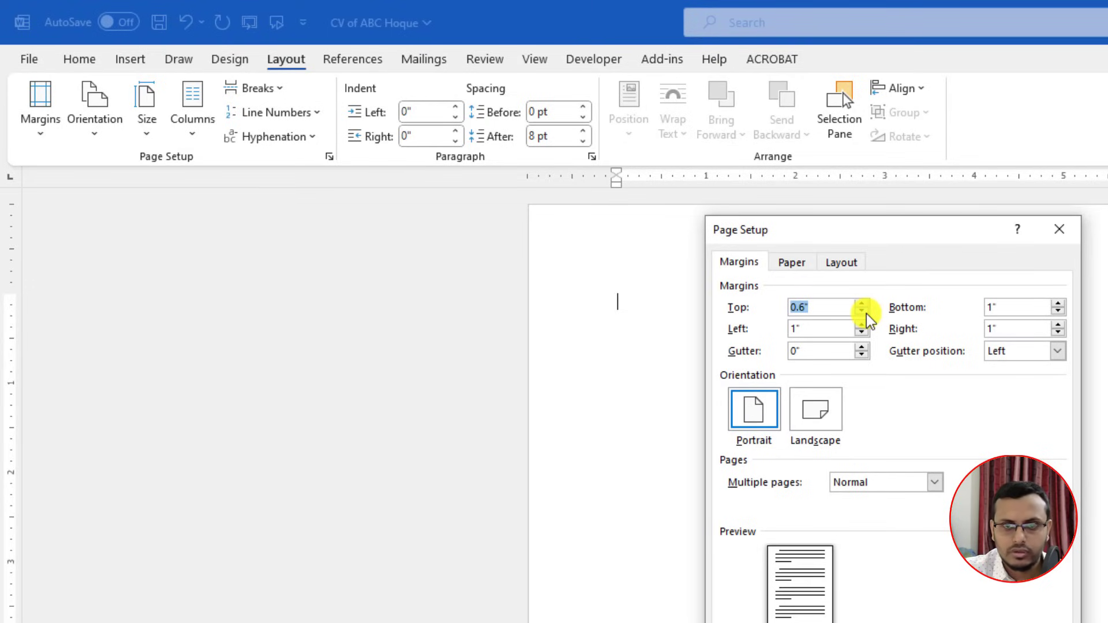
click(861, 312)
click(861, 333)
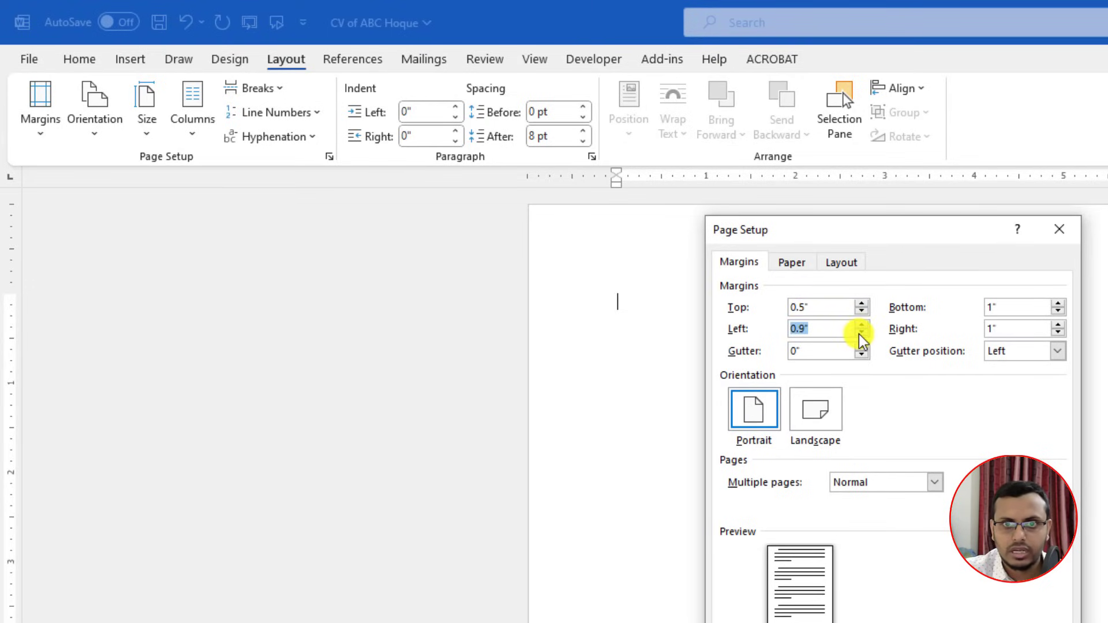
click(861, 334)
click(861, 333)
click(1058, 333)
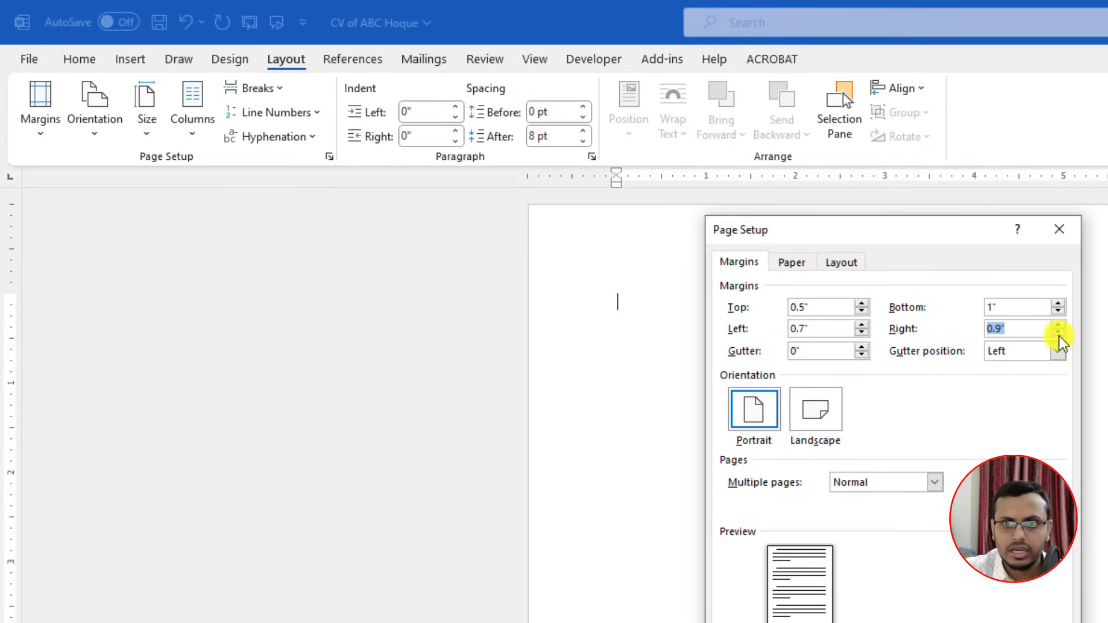
click(1058, 334)
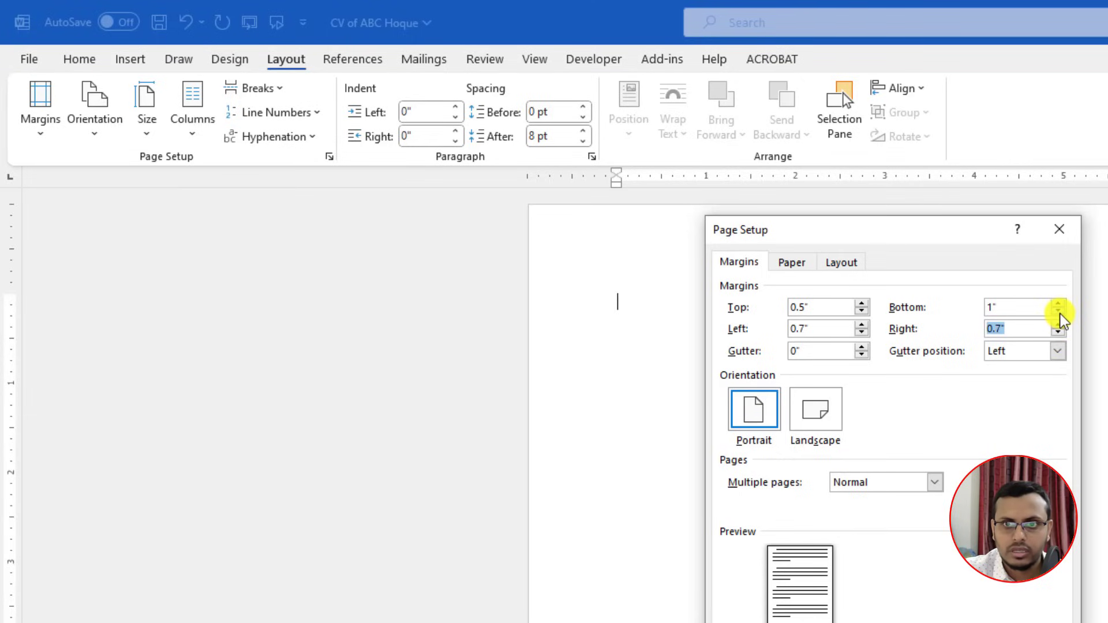
click(1058, 312)
click(1058, 312)
click(1058, 312)
click(1058, 312)
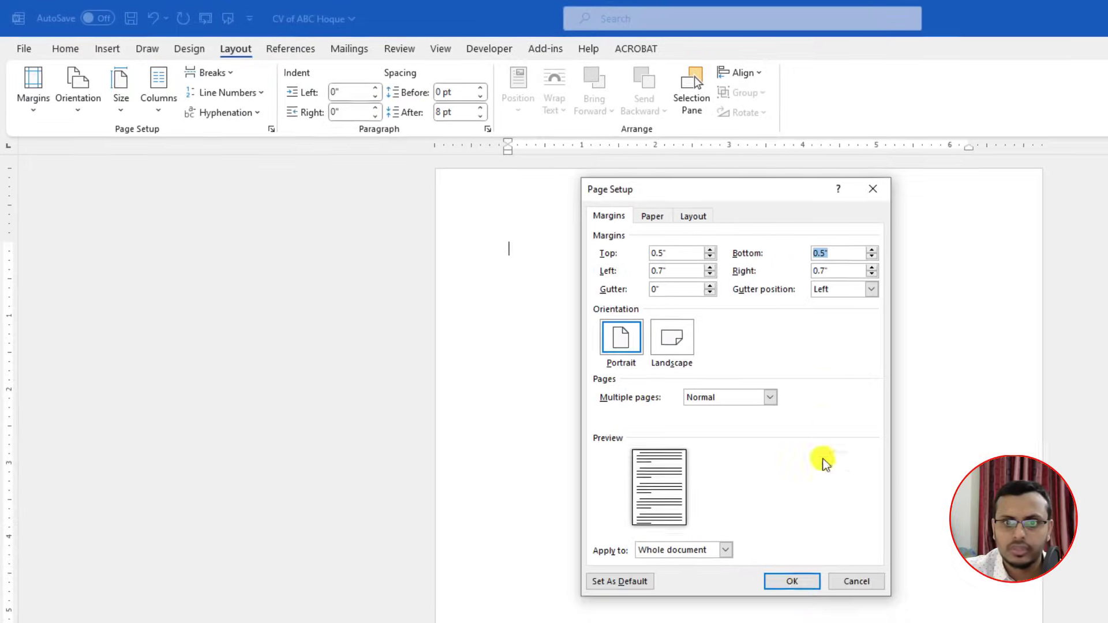
click(790, 583)
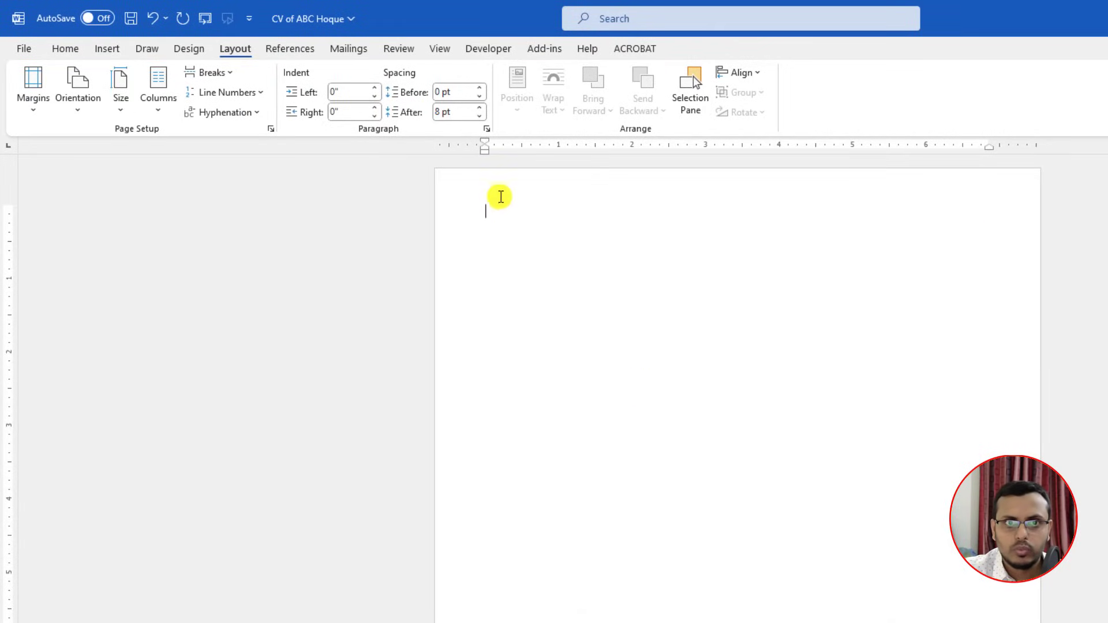
Step: Reopen Custom Margins and nudge the top margin back up to 0.7"
click(271, 128)
key(Escape)
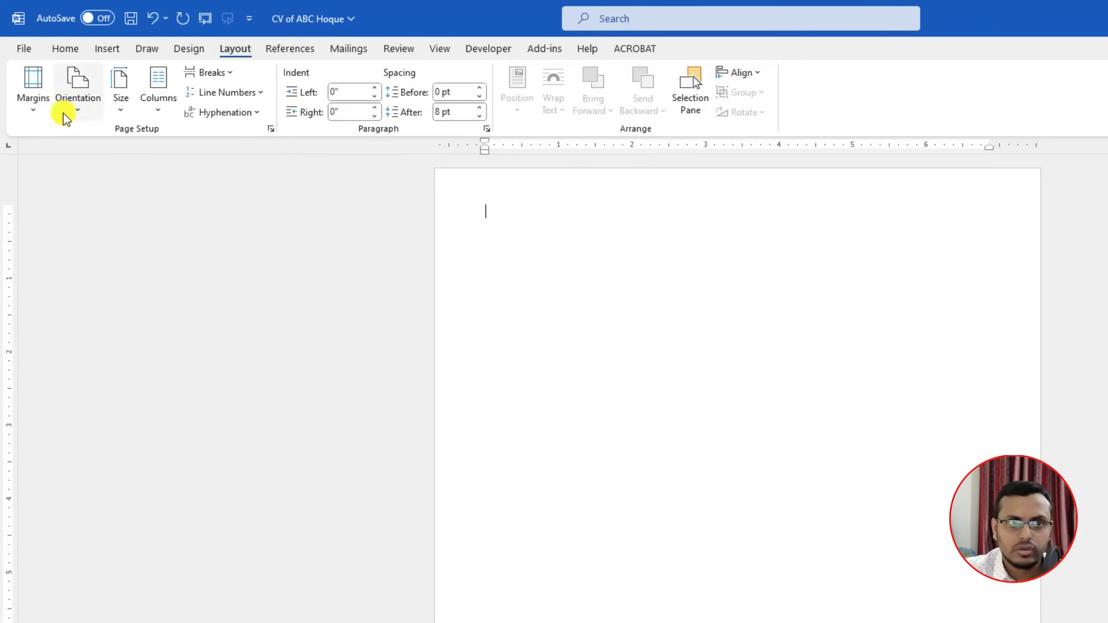
click(34, 103)
click(82, 456)
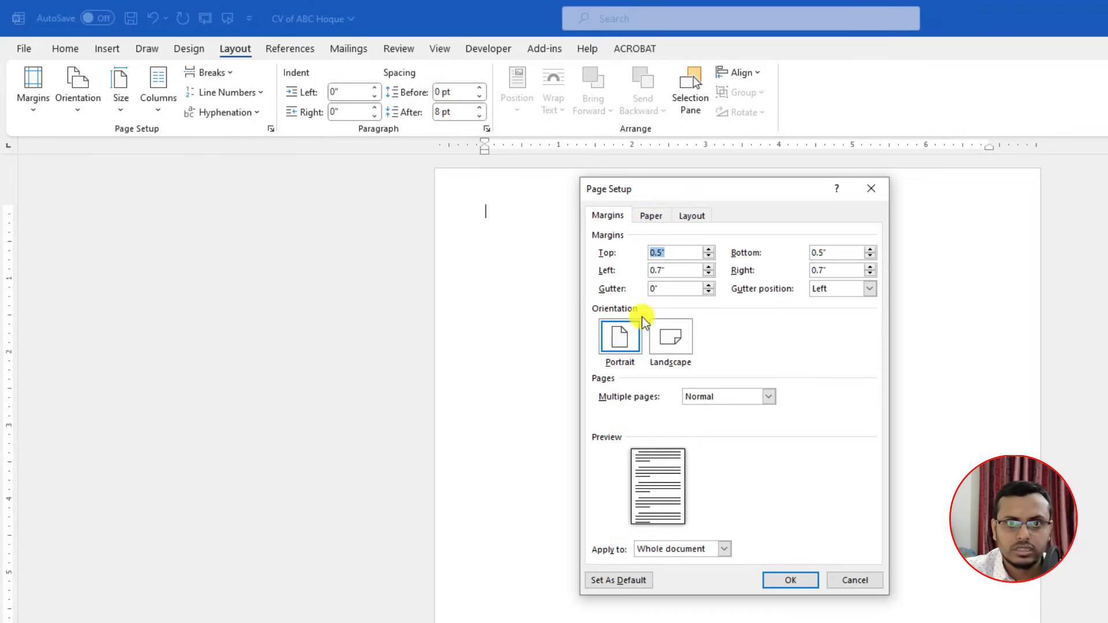
click(651, 217)
key(ctrl+shift+Tab)
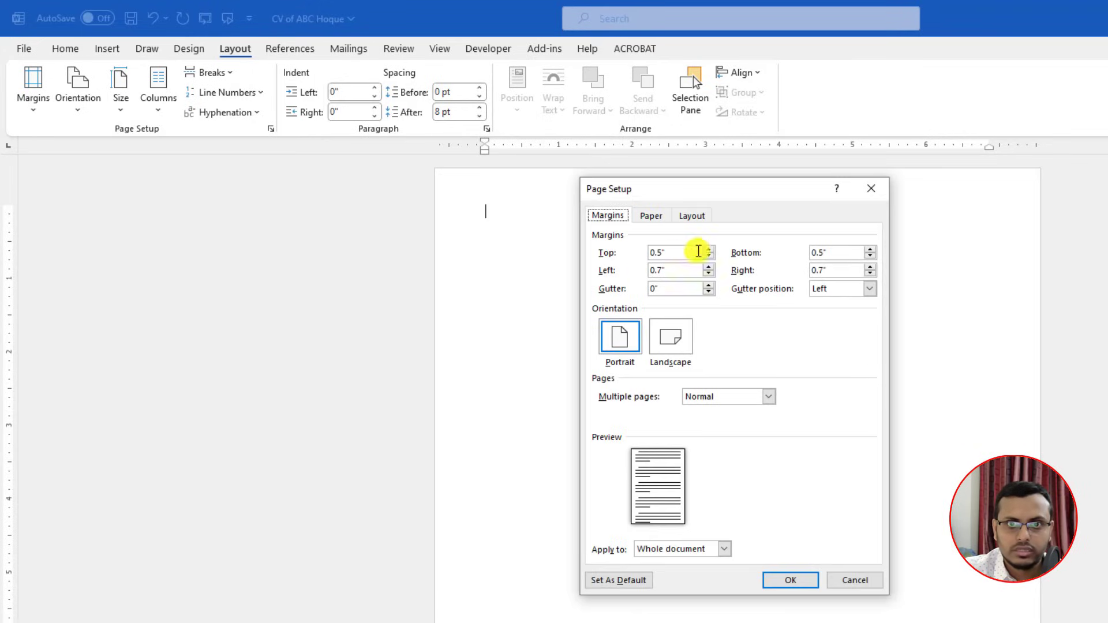
click(709, 249)
click(709, 249)
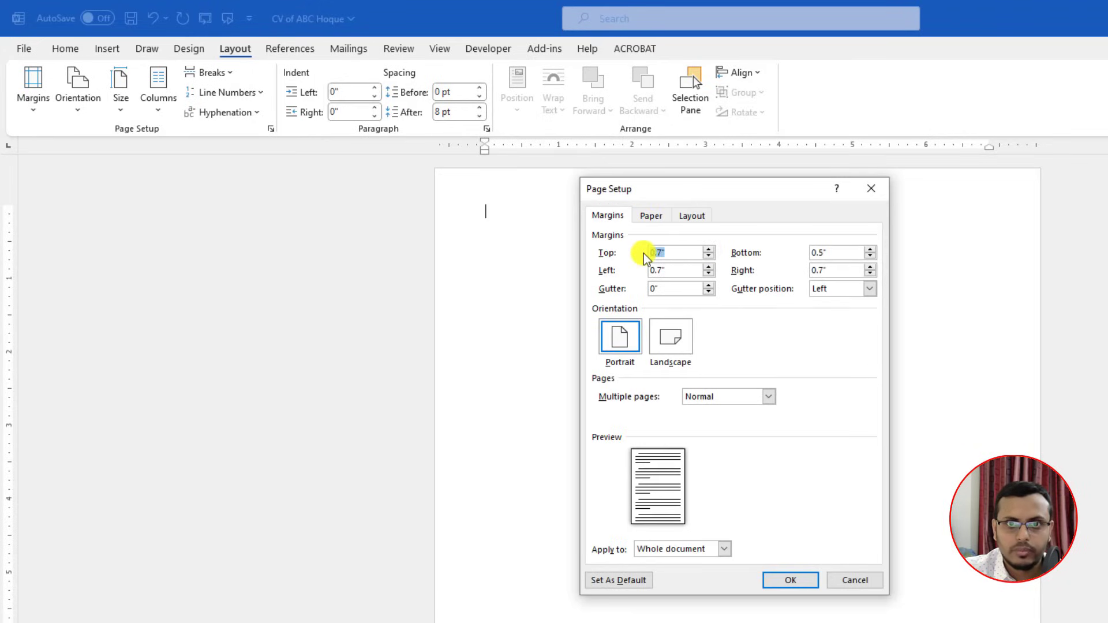
click(775, 580)
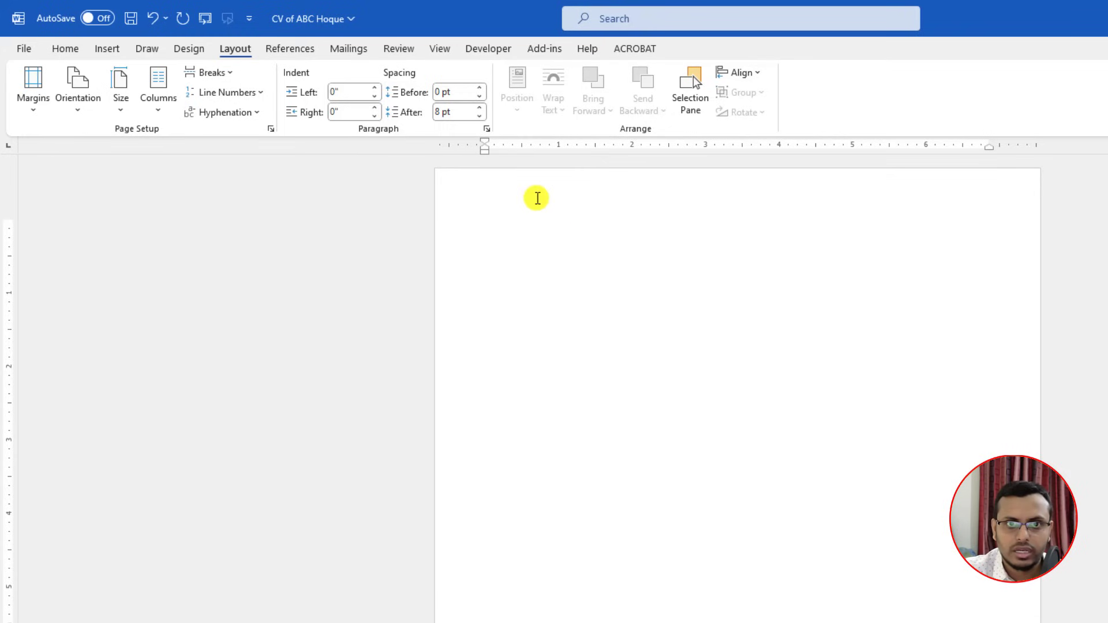
click(444, 48)
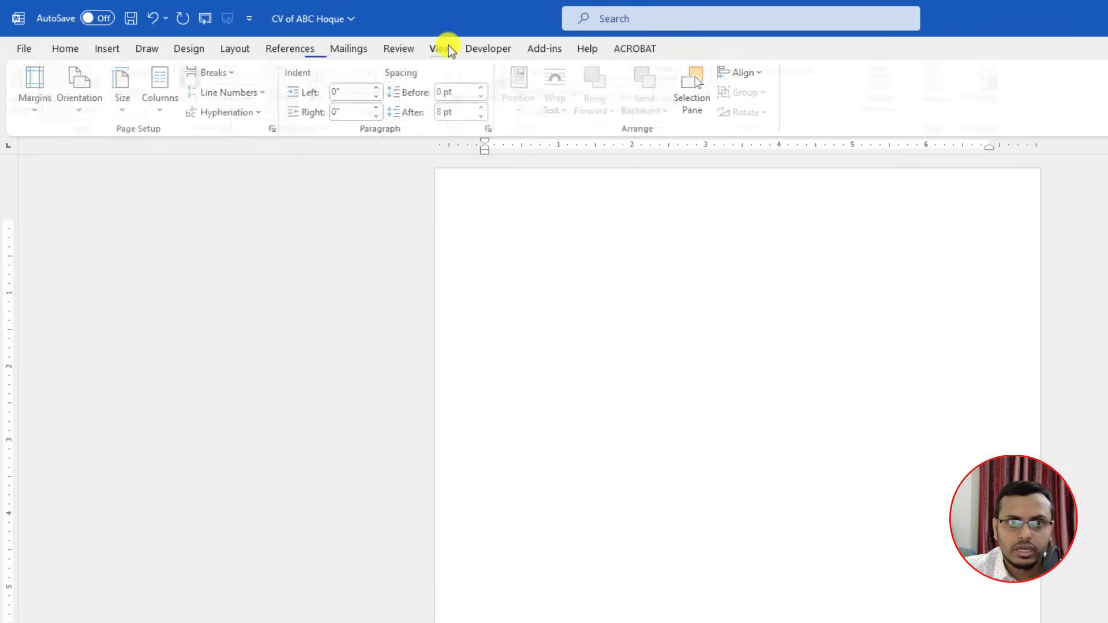
click(362, 72)
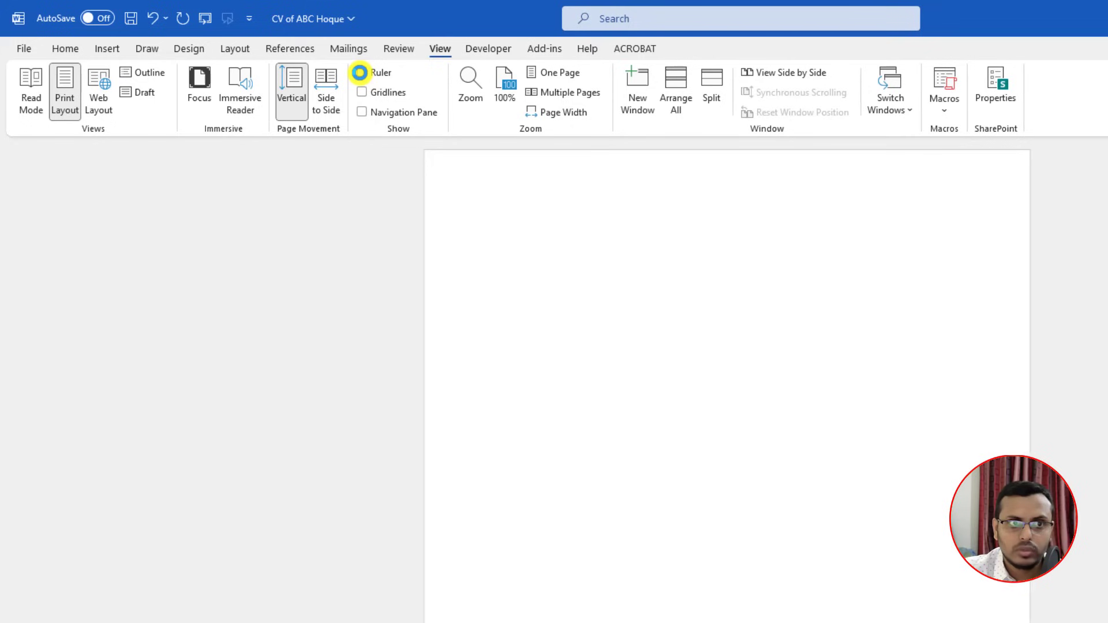
click(362, 72)
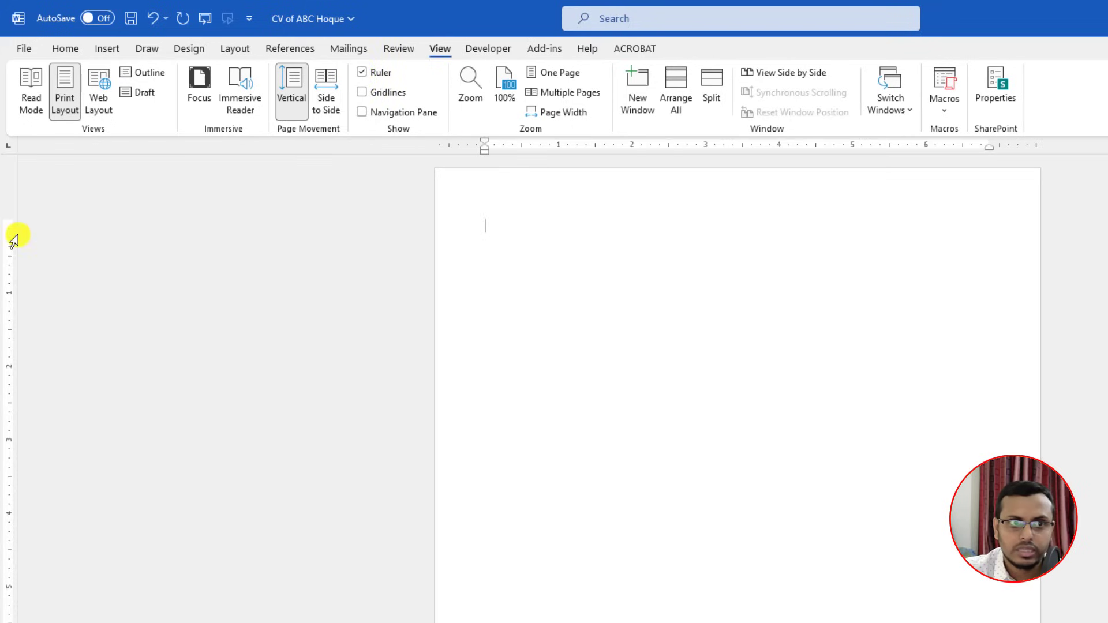
drag(12, 222, 11, 221)
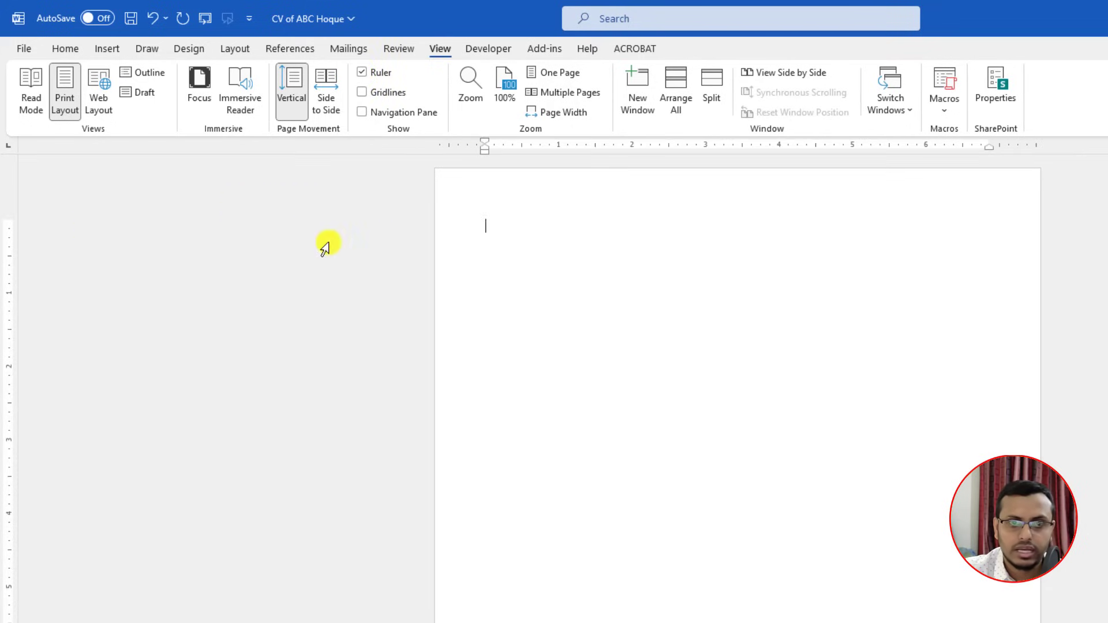
click(363, 94)
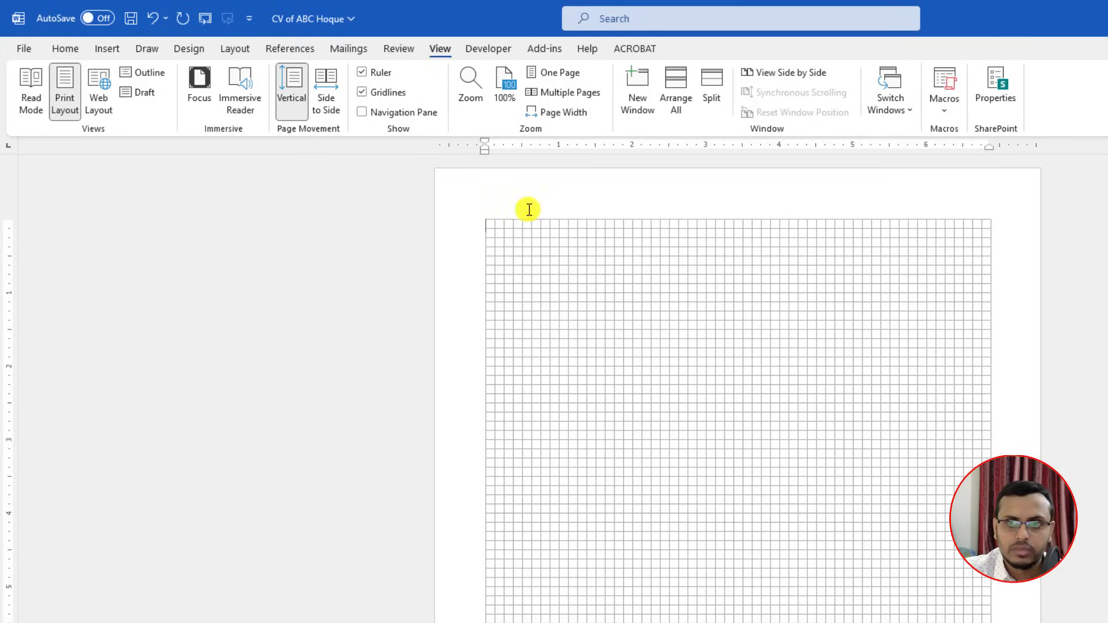
click(360, 93)
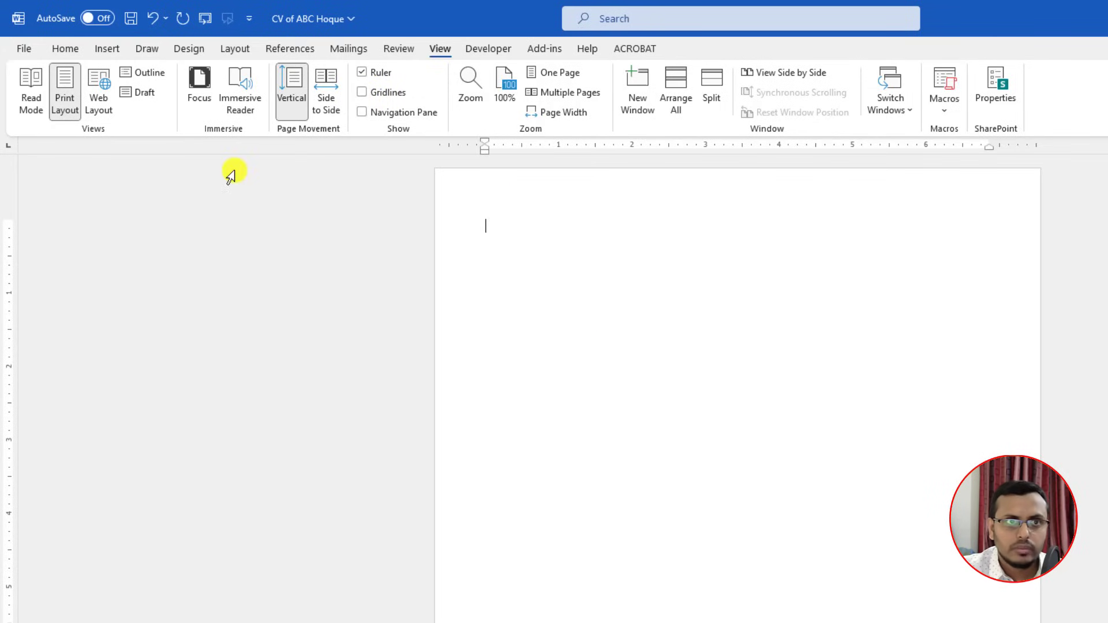
click(79, 52)
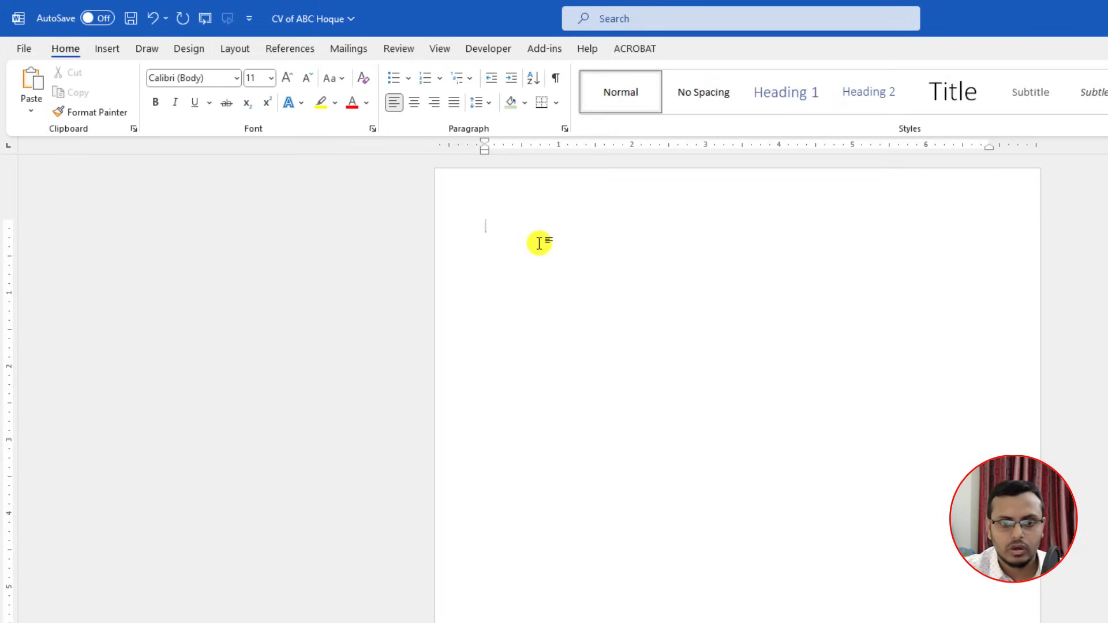
Step: Type CURRICULUM VITAE and make it bold 14 pt Times New Roman
text(CURRICULUM VITAE)
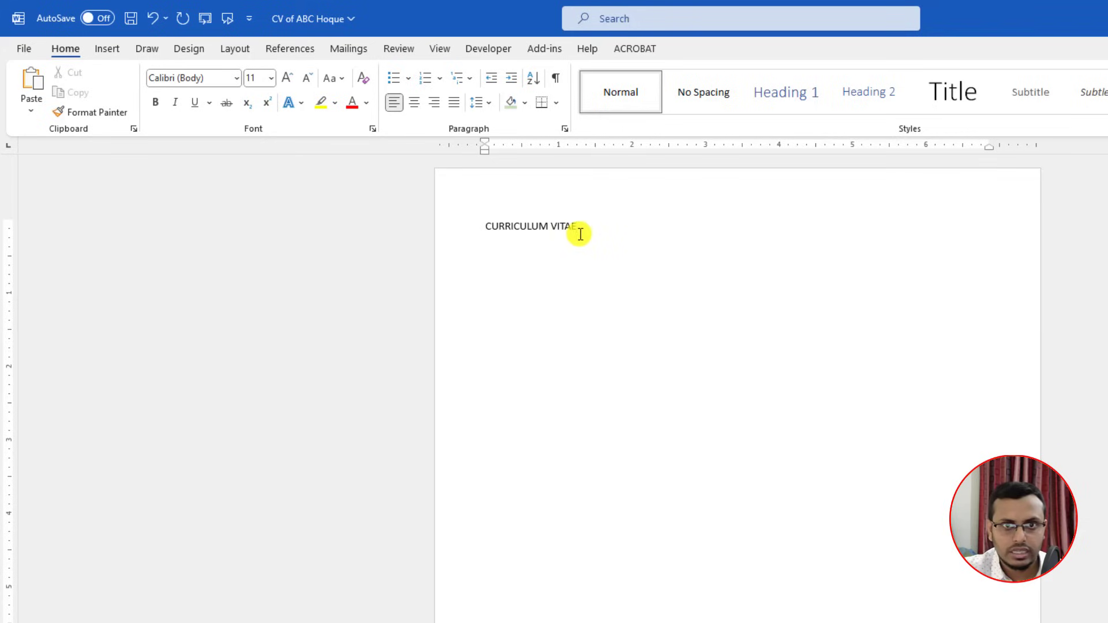
key(ctrl+a)
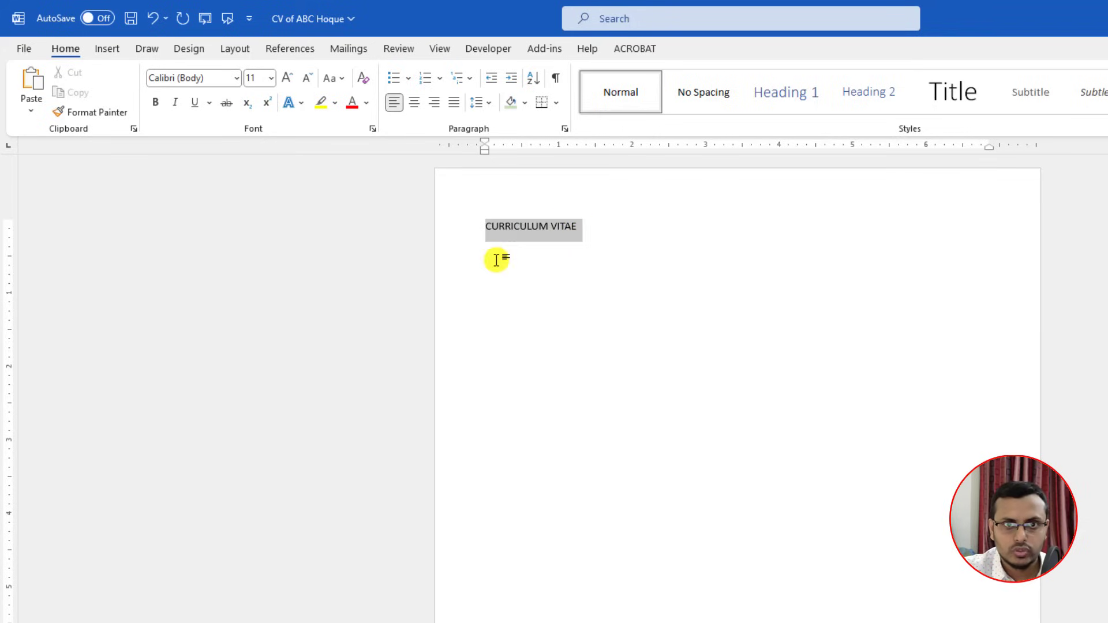
click(270, 79)
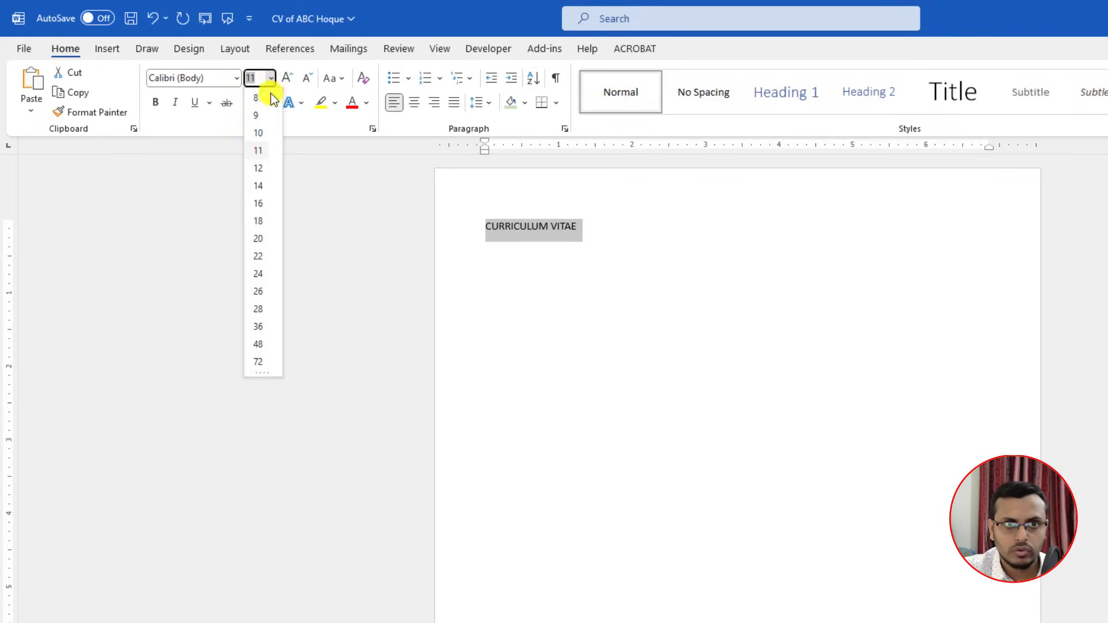
click(260, 185)
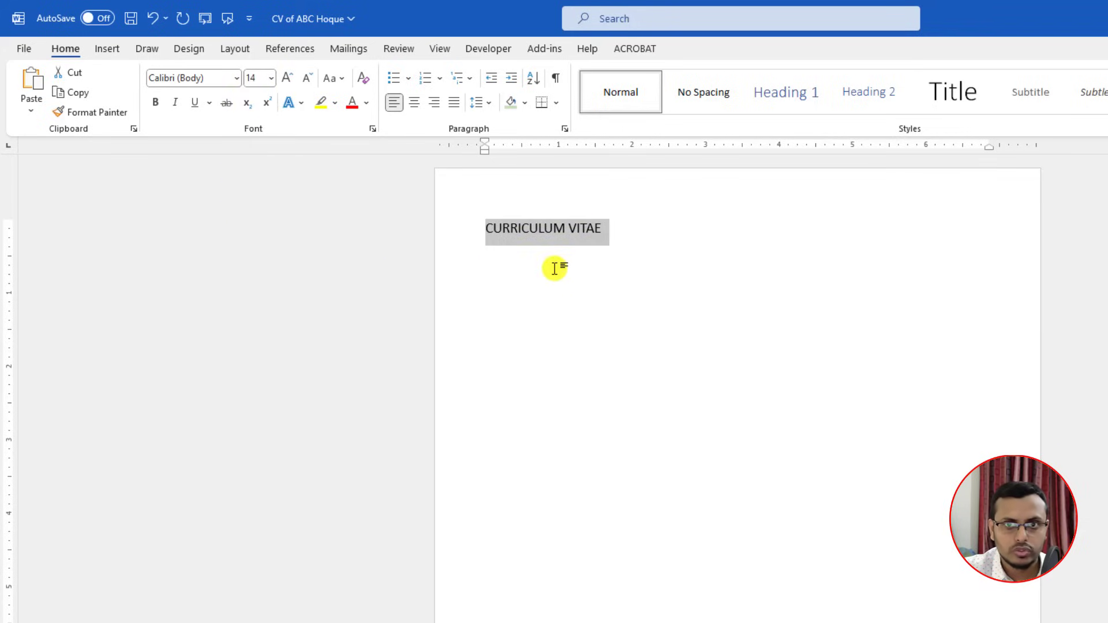
click(215, 80)
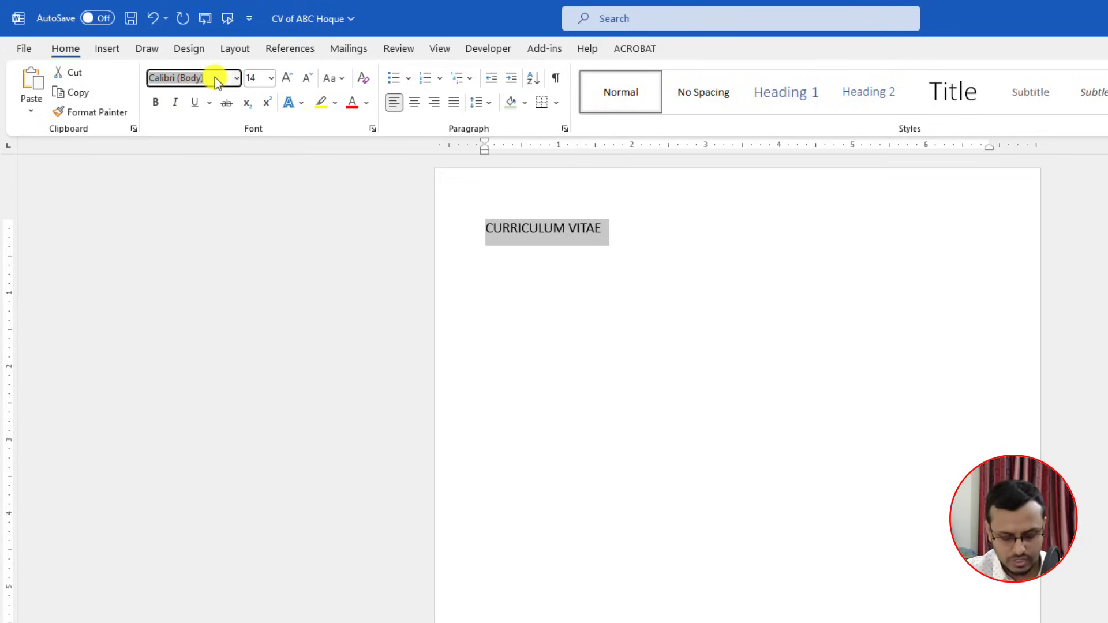
text(Times New Roman)
key(Return)
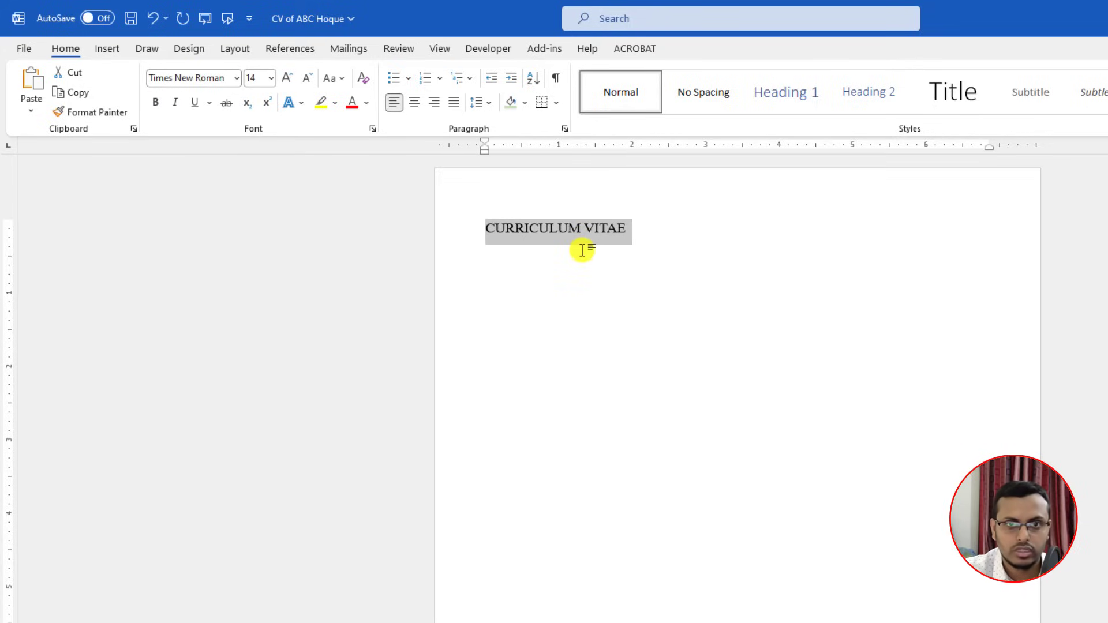
click(155, 103)
Step: Type the candidate's name in bold capitals on the next line, then turn bold off
click(642, 231)
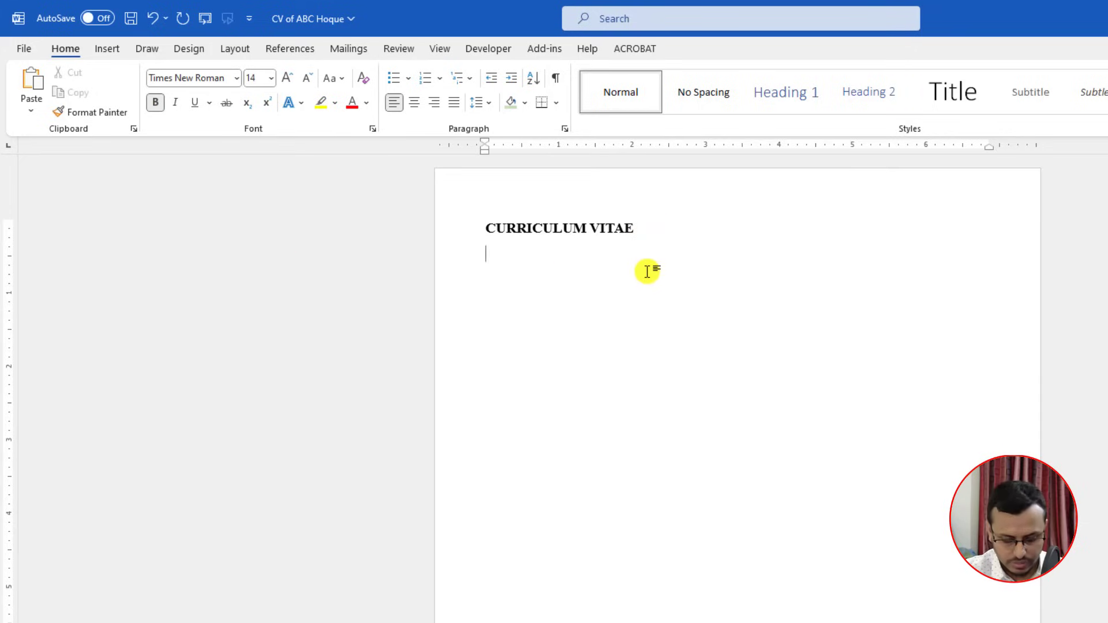
text(MD)
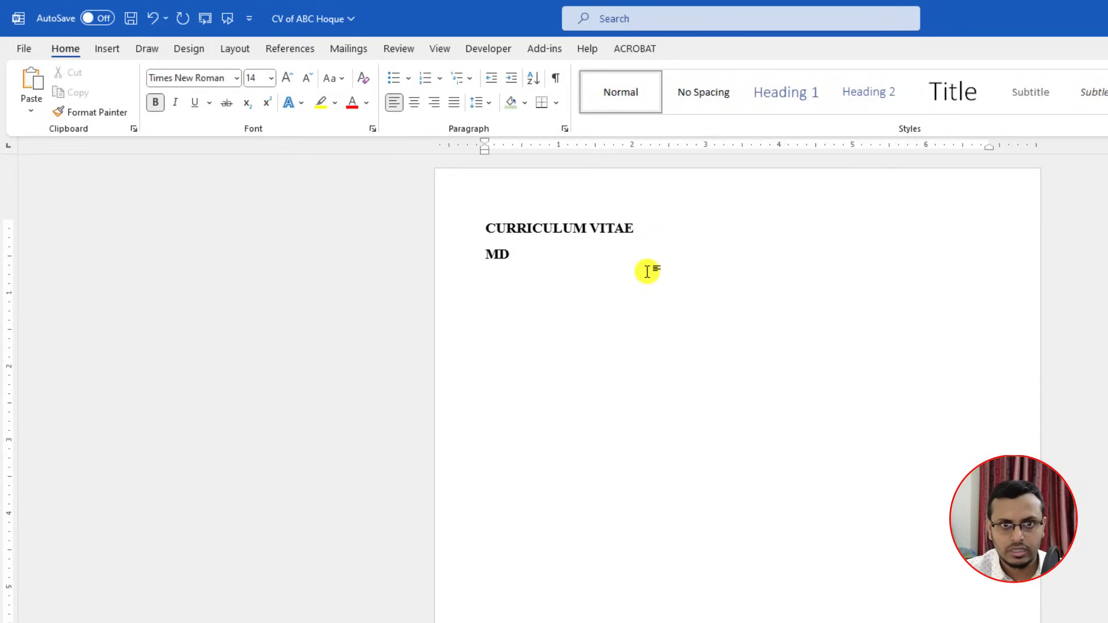
text(. Ab)
key(BackSpace)
text(BC)
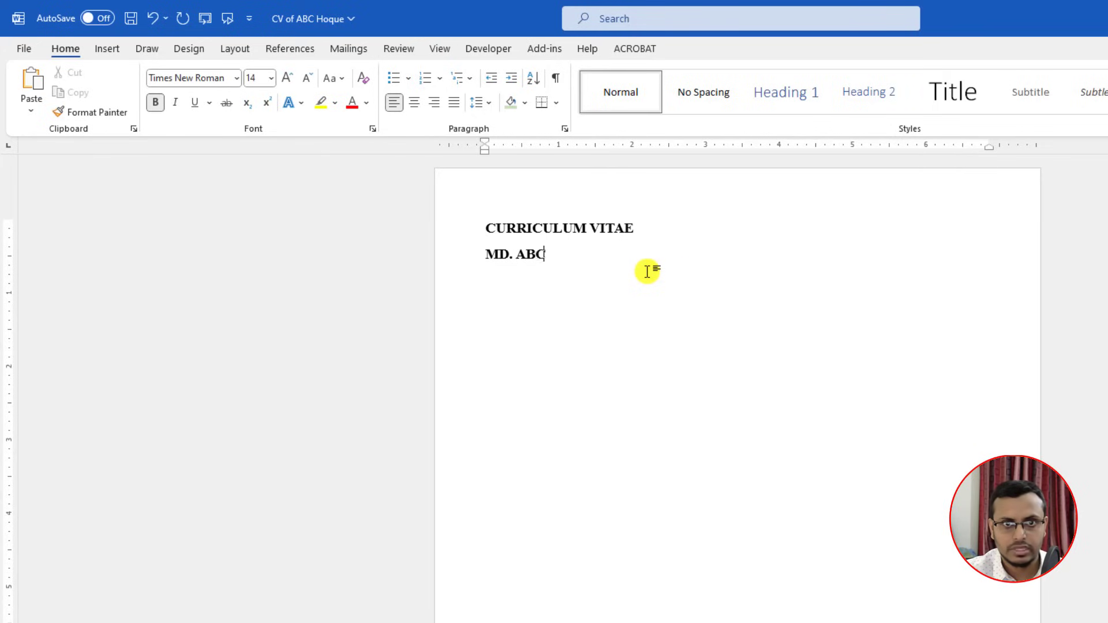
text( Hoque)
key(BackSpace)
key(BackSpace)
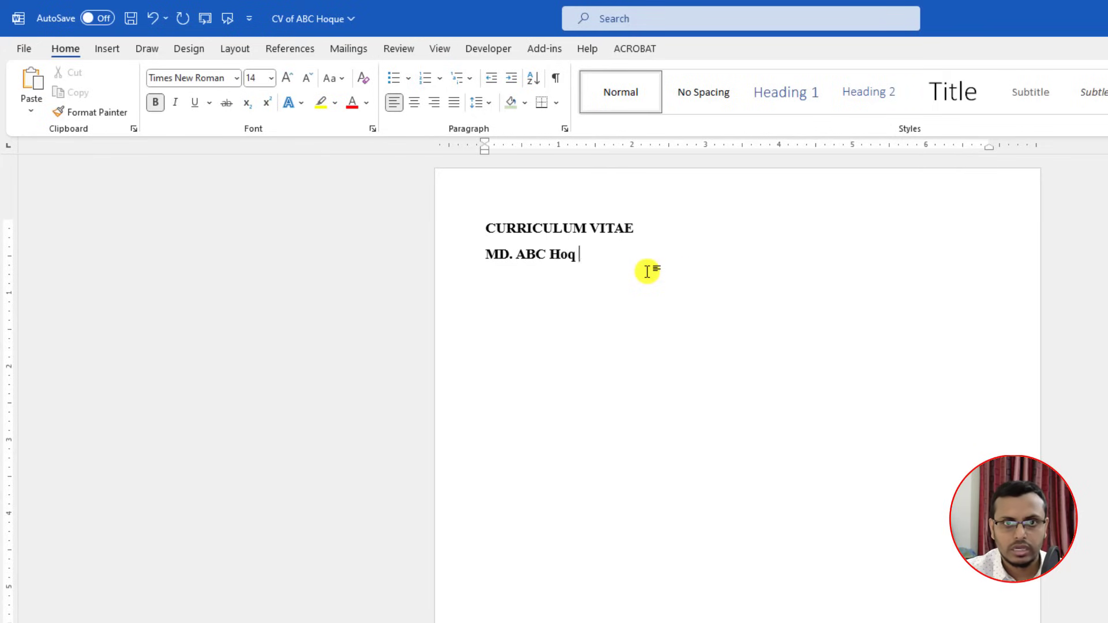
key(BackSpace)
key(BackSpace)
text(OQUE)
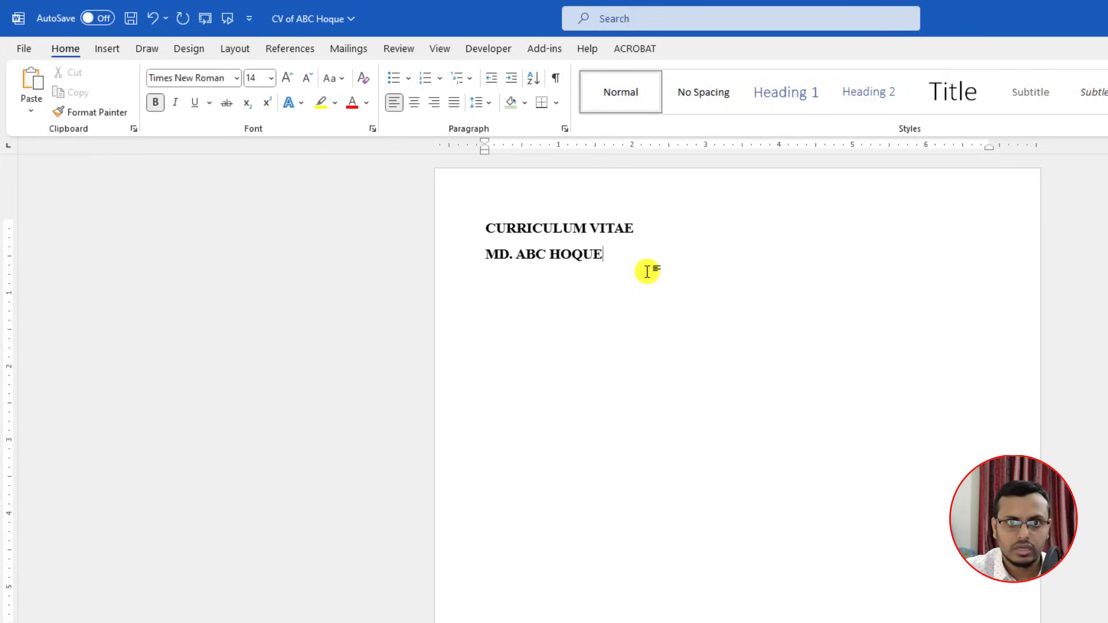
drag(604, 254, 490, 254)
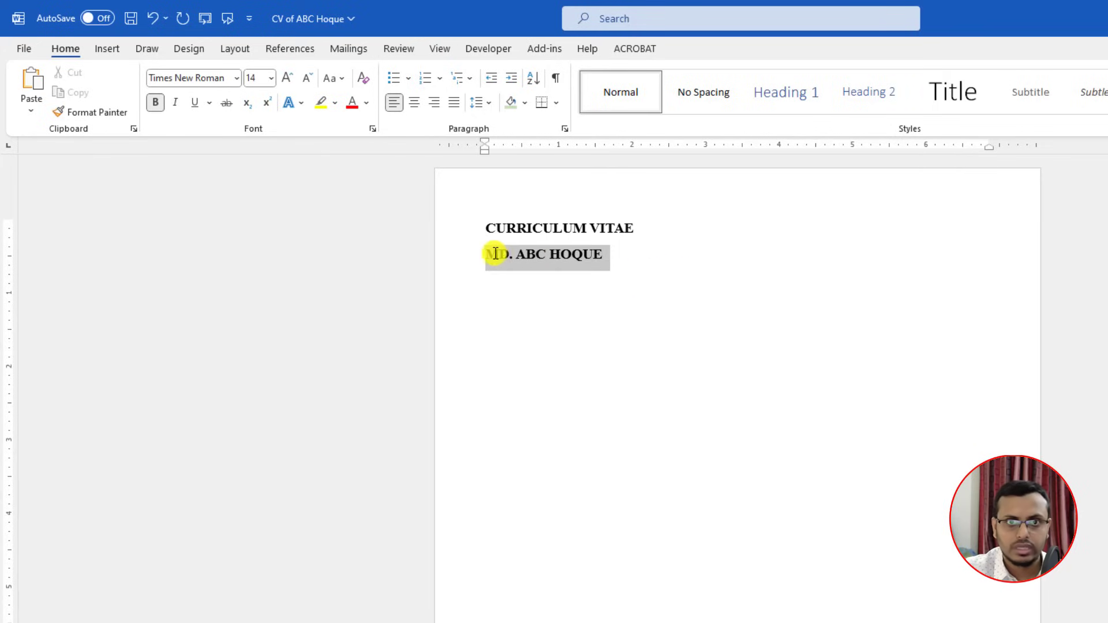
click(662, 269)
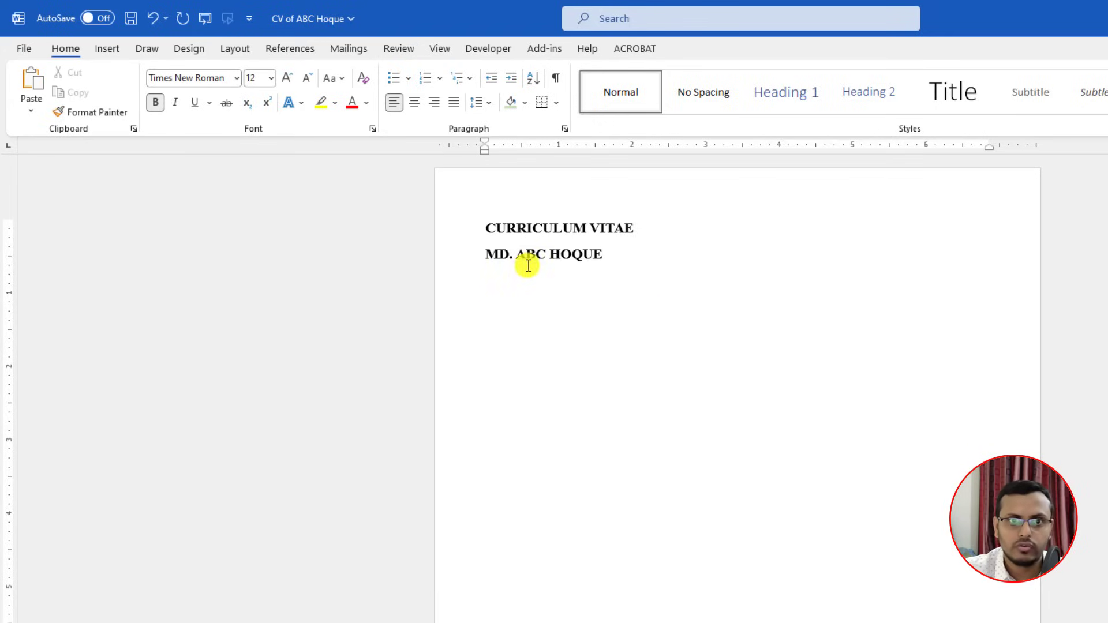
click(155, 103)
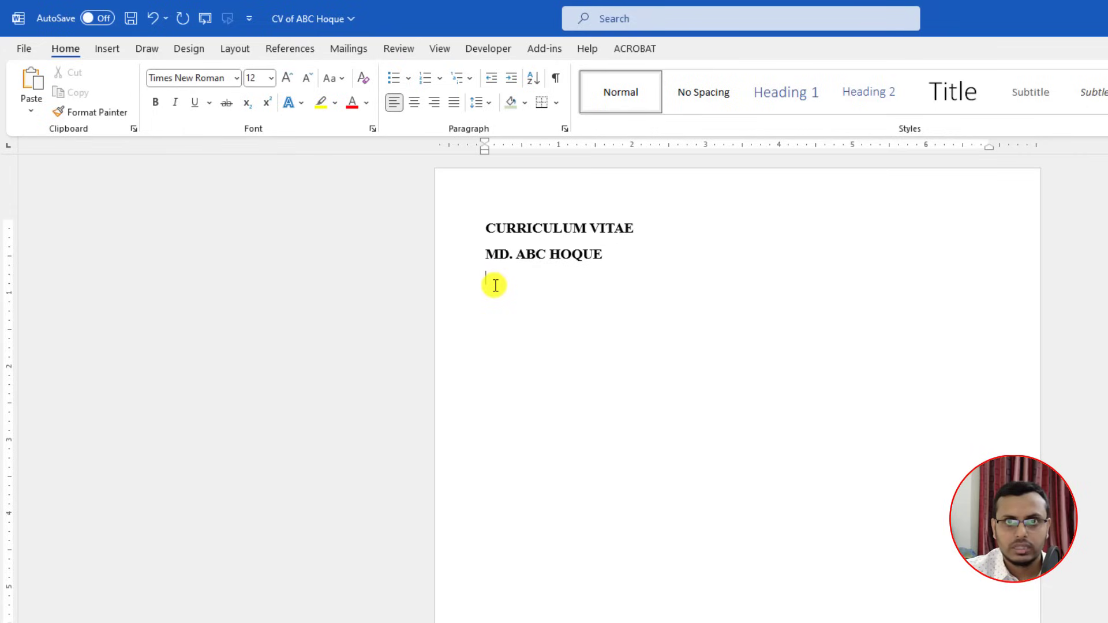
Step: Type 'Engineer' on the next line and grow it to 14 pt, not bold
text(E)
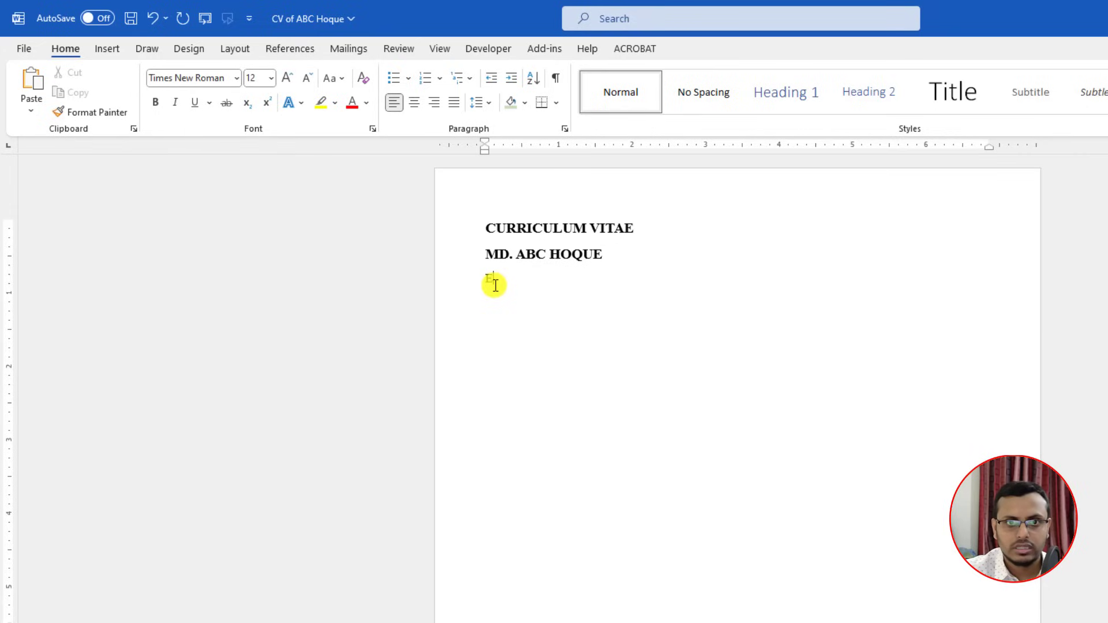
text(ngineer)
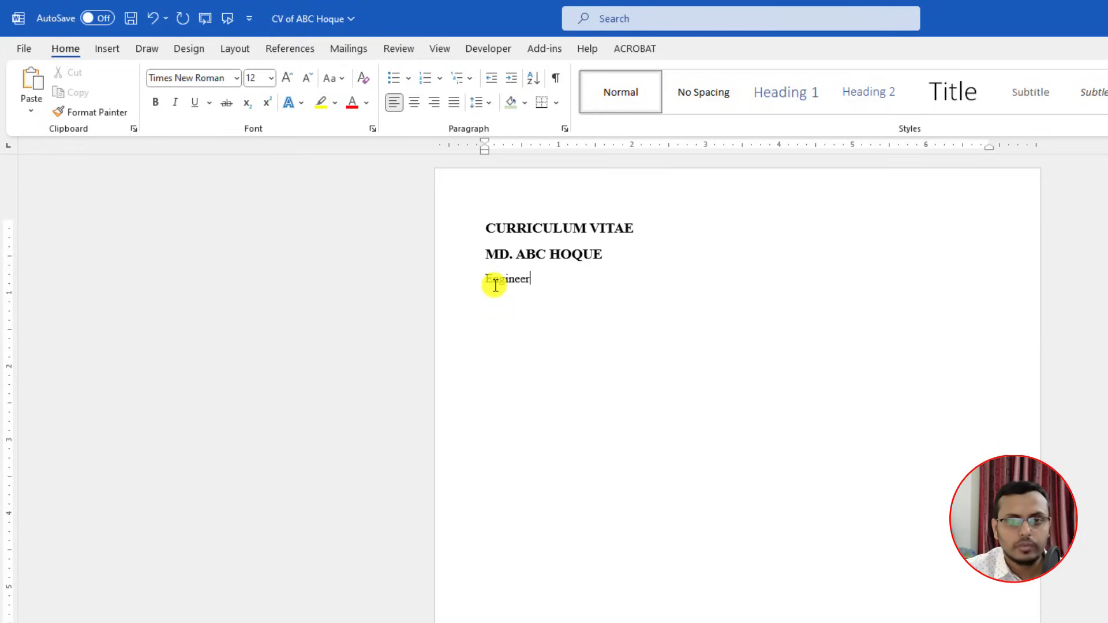
double_click(552, 278)
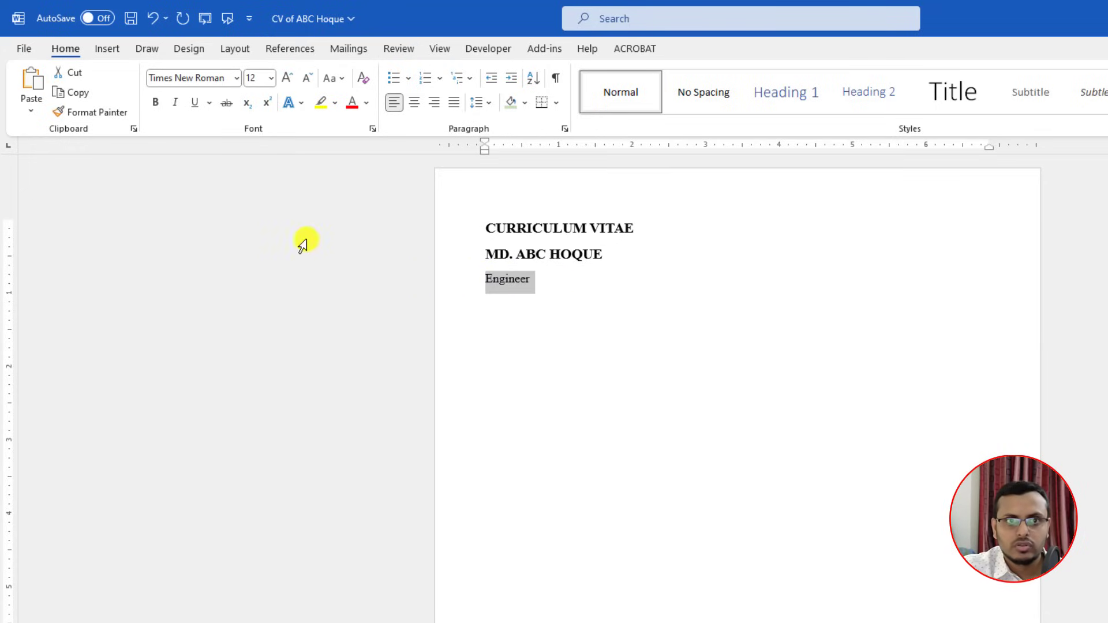
click(286, 77)
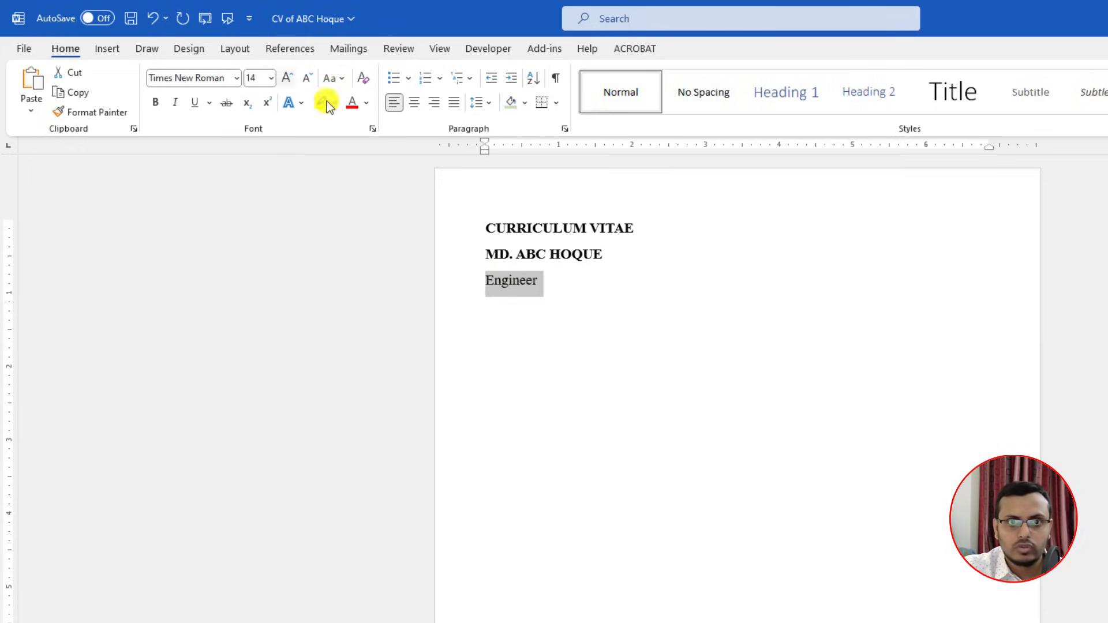
click(556, 287)
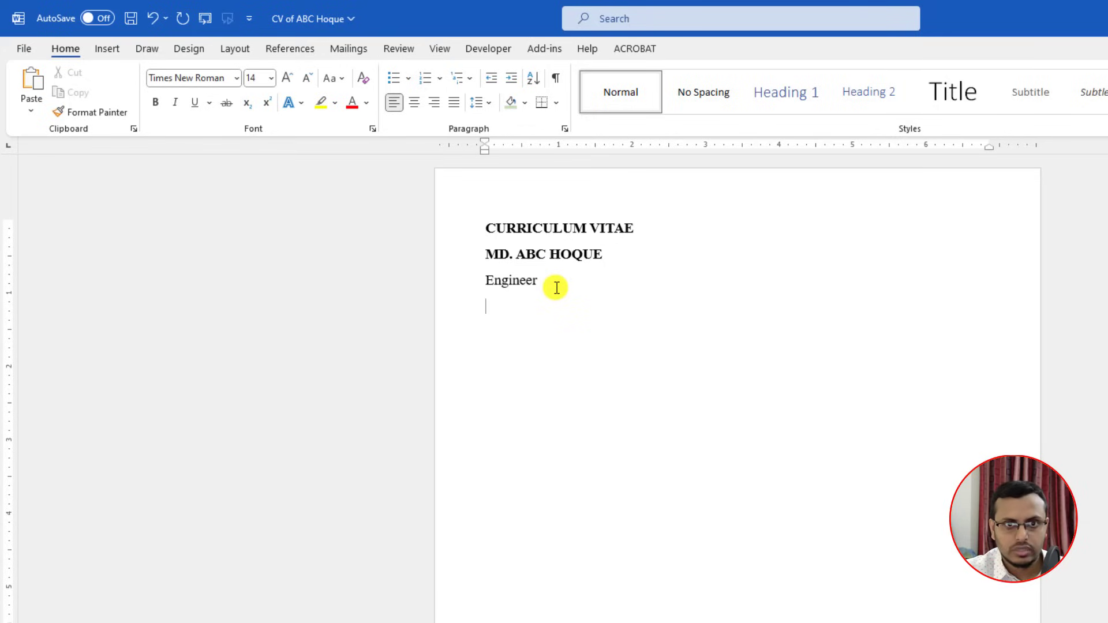
Step: Add an email line and a Contact no line with the candidate's details
text(email)
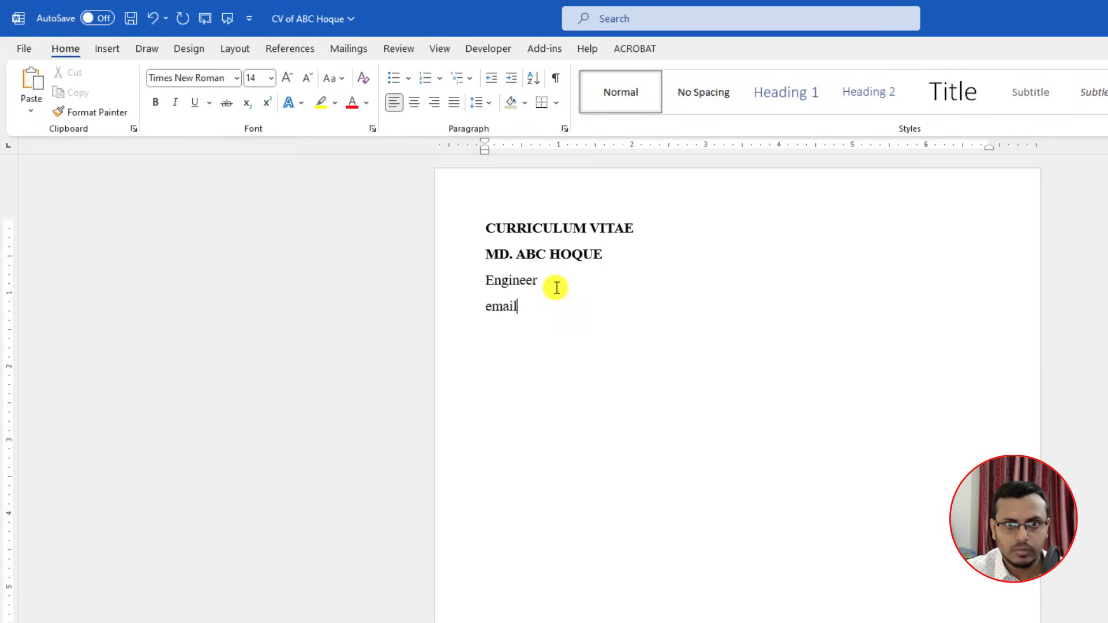
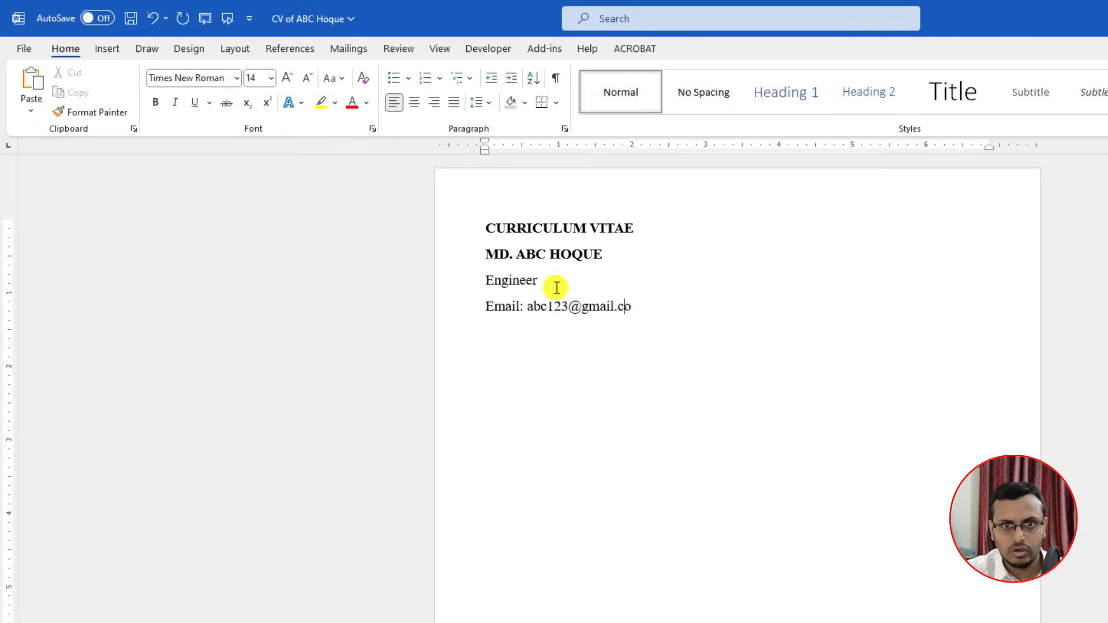
key(Return)
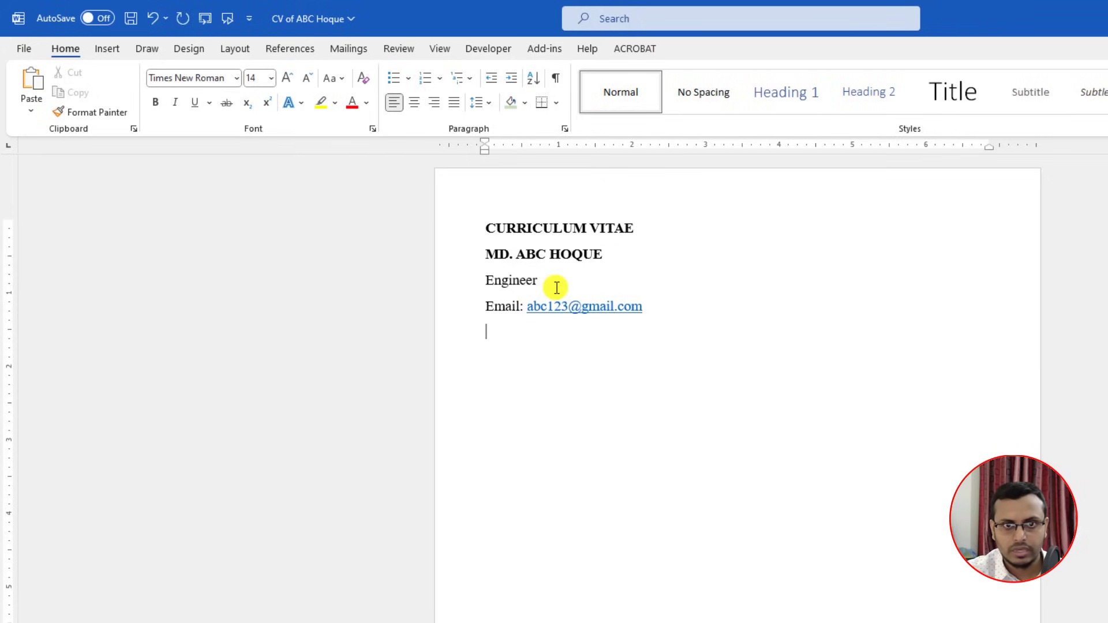
text(Contact)
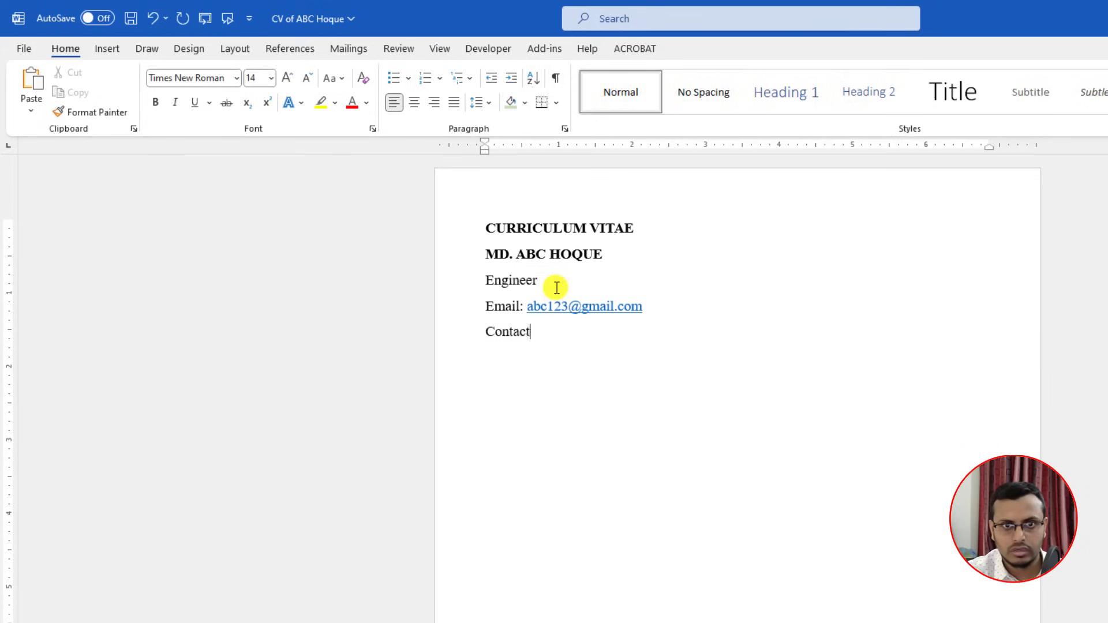
text( no: )
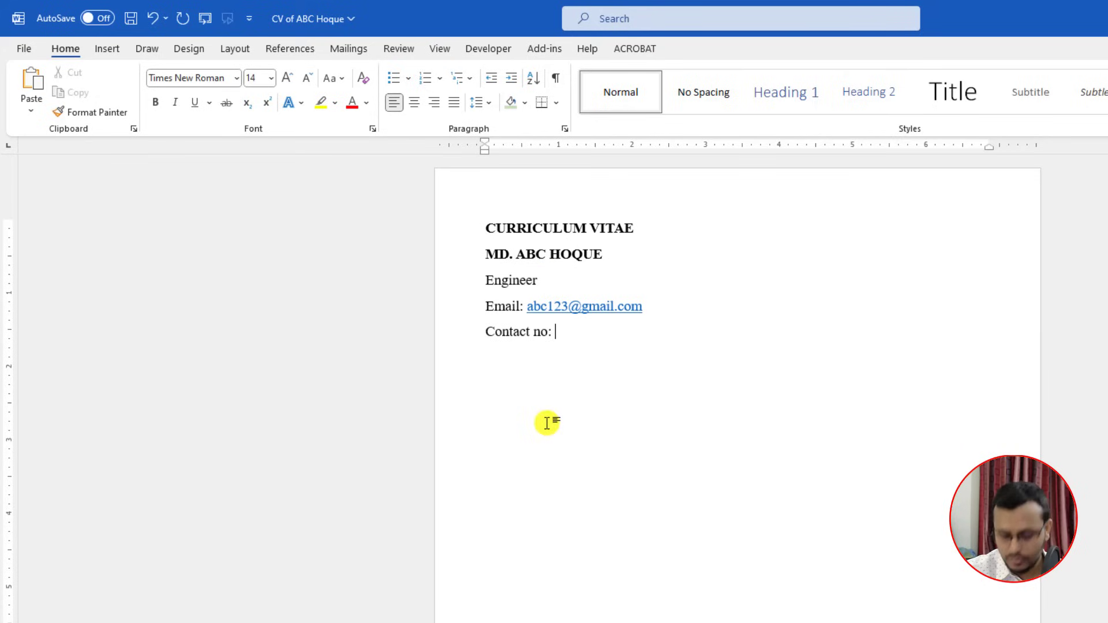
text(+88000000000)
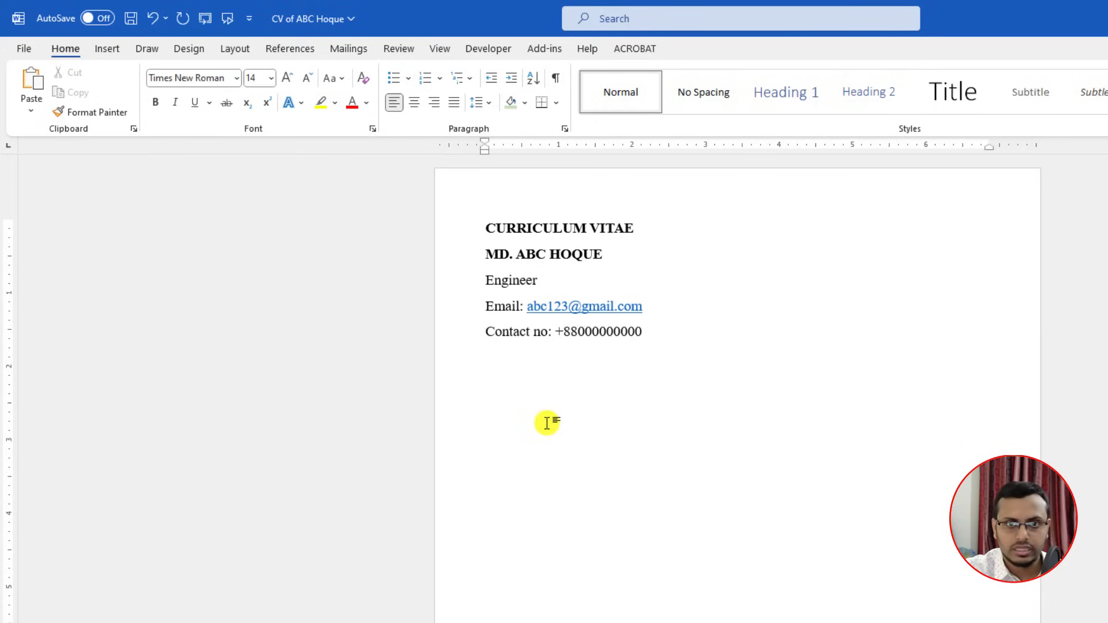
key(Return)
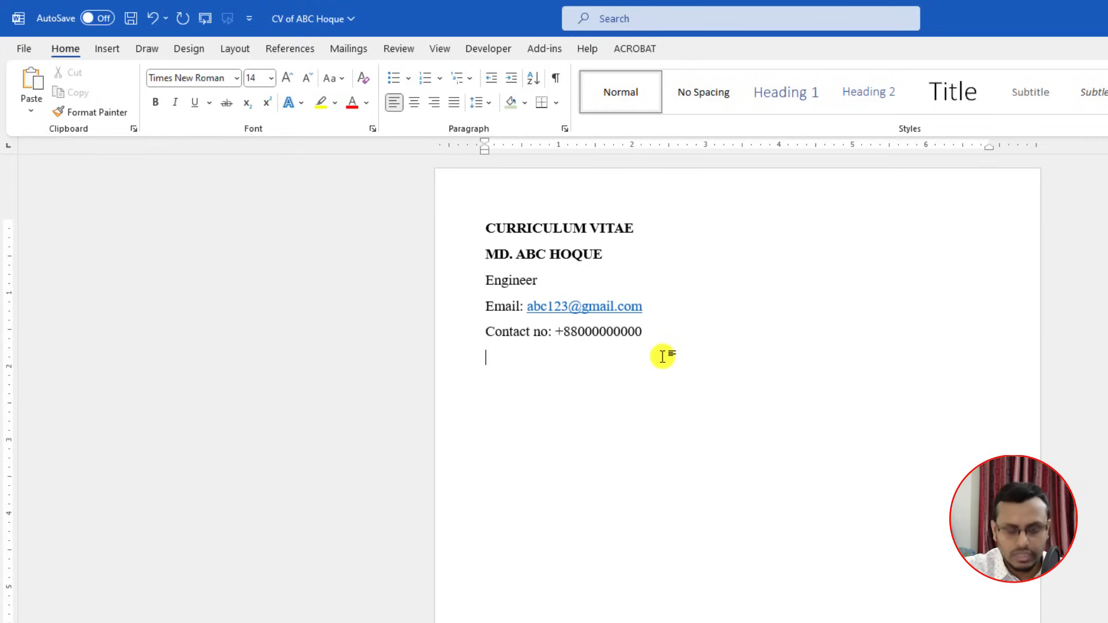
Step: Type the Mailing Address line with the candidate's address and select the lowercase b of 'bangladesh'
text(m)
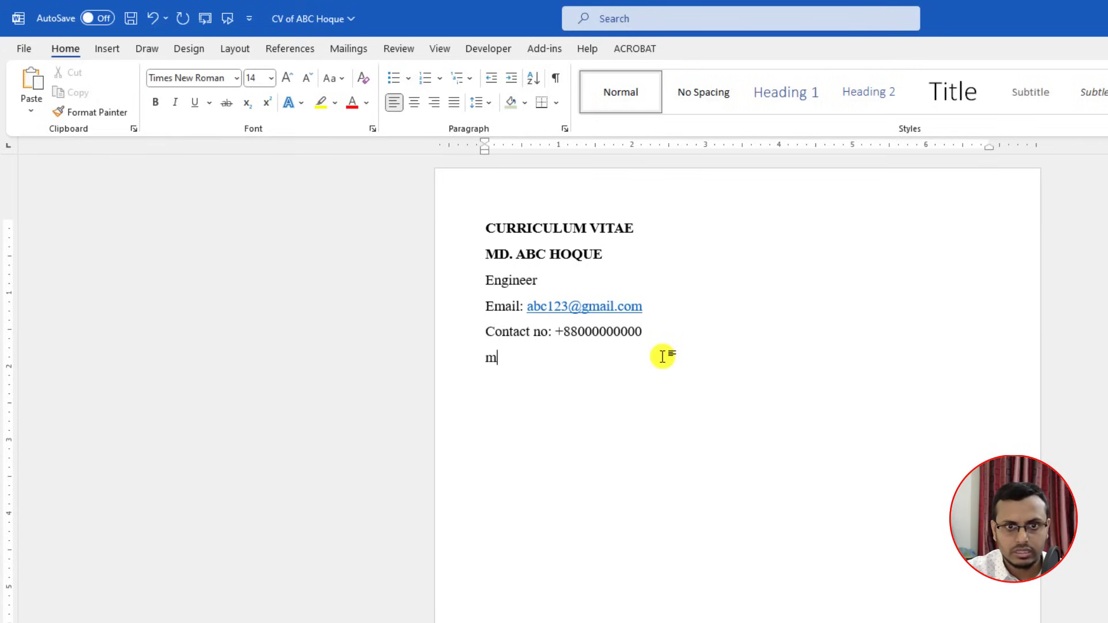
key(BackSpace)
text(Mailing Address)
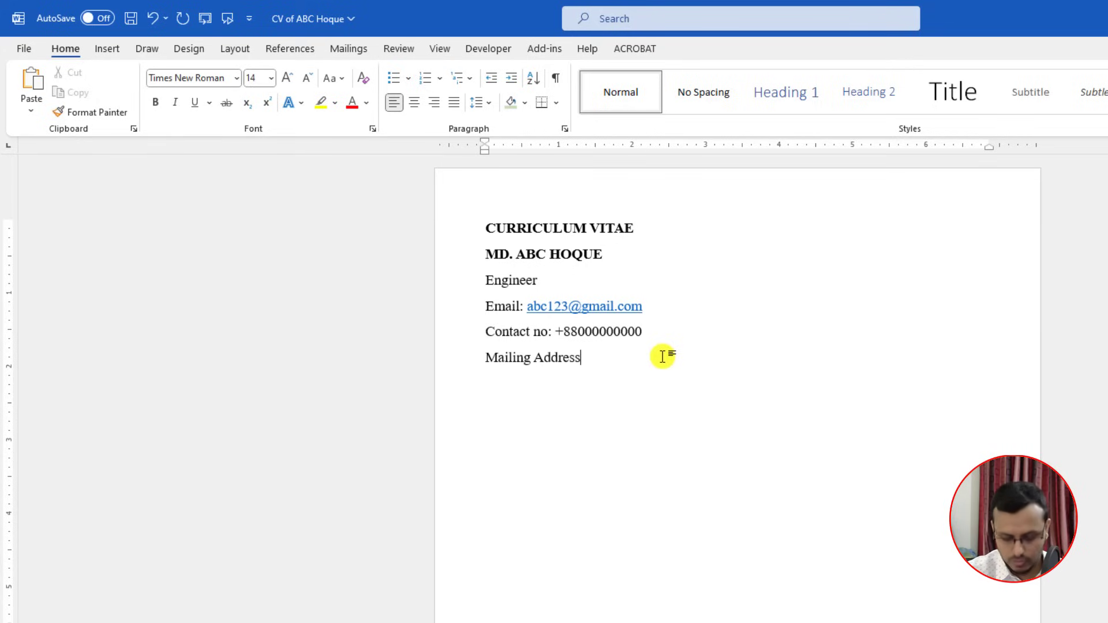
text(: House)
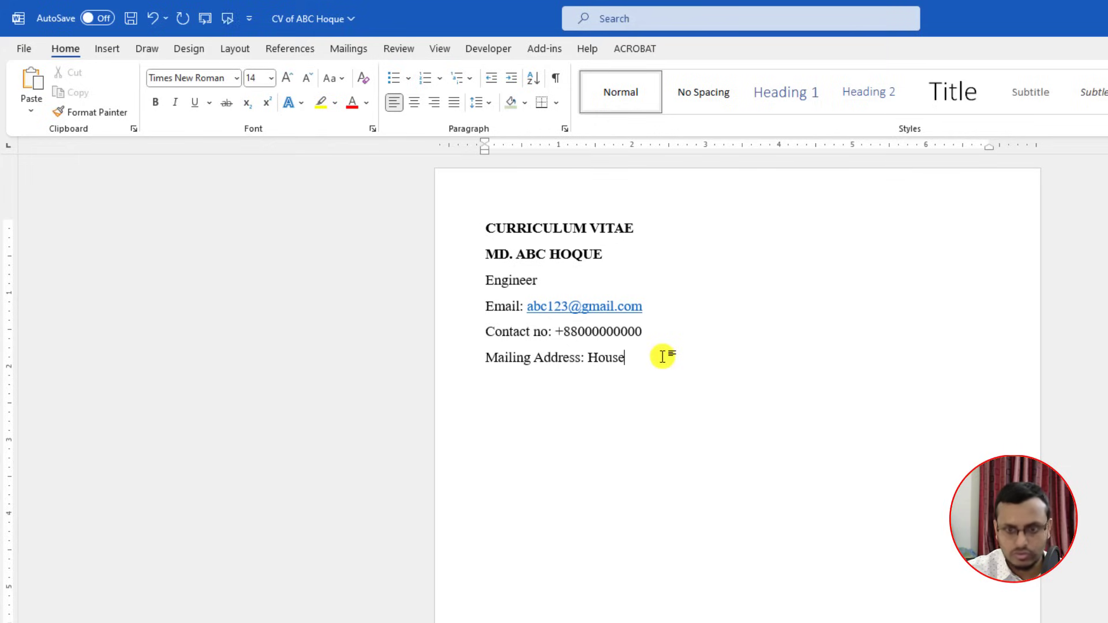
text(- 5000, )
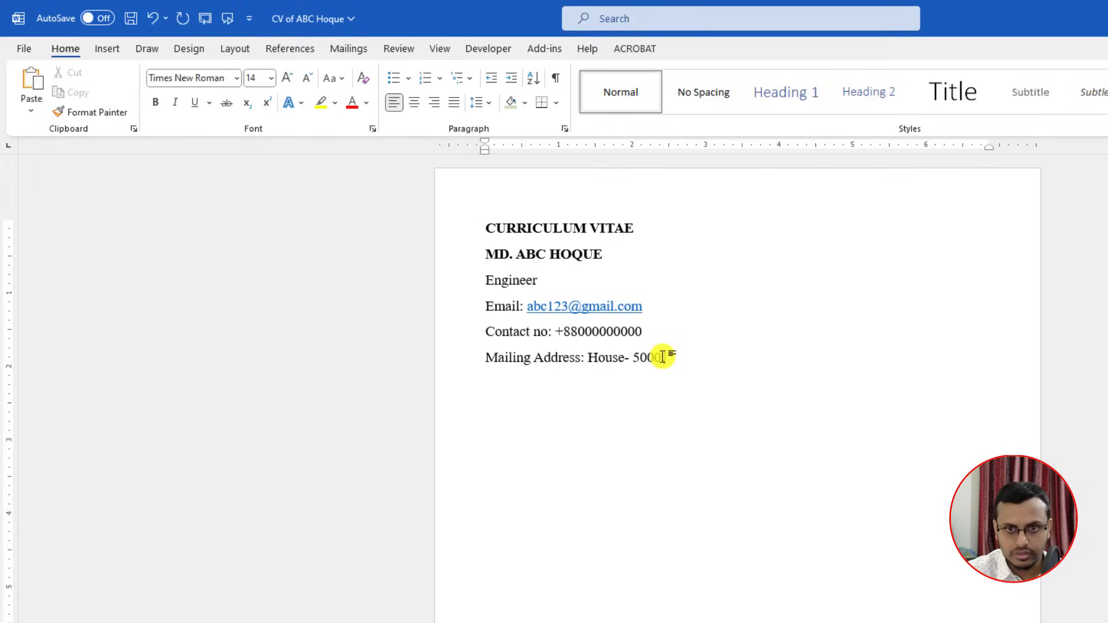
text(Road-200)
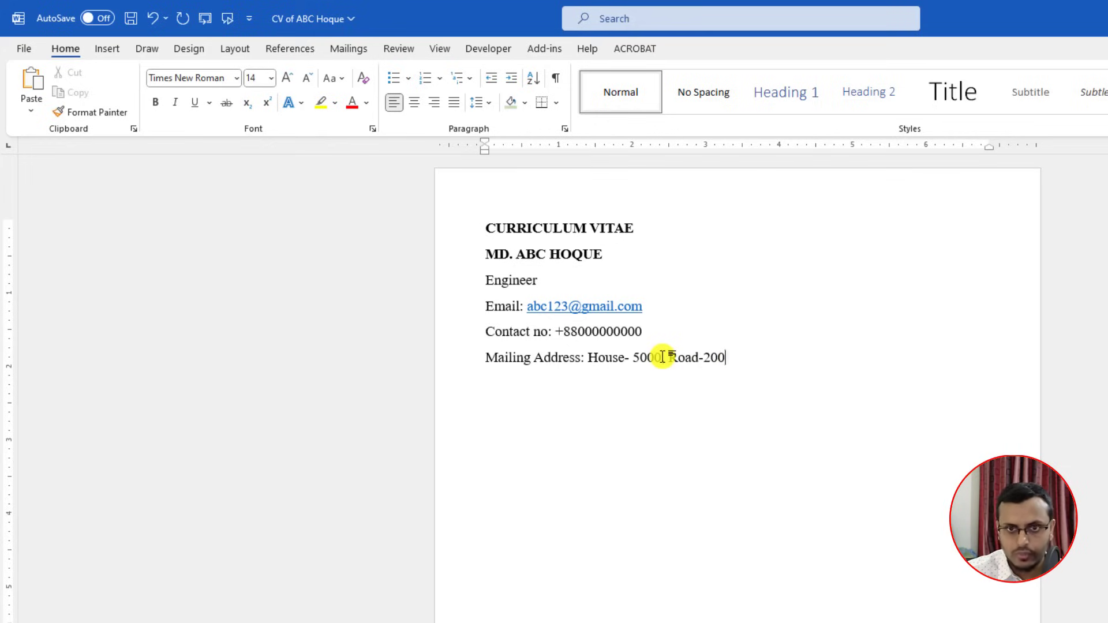
text(, Dhaka)
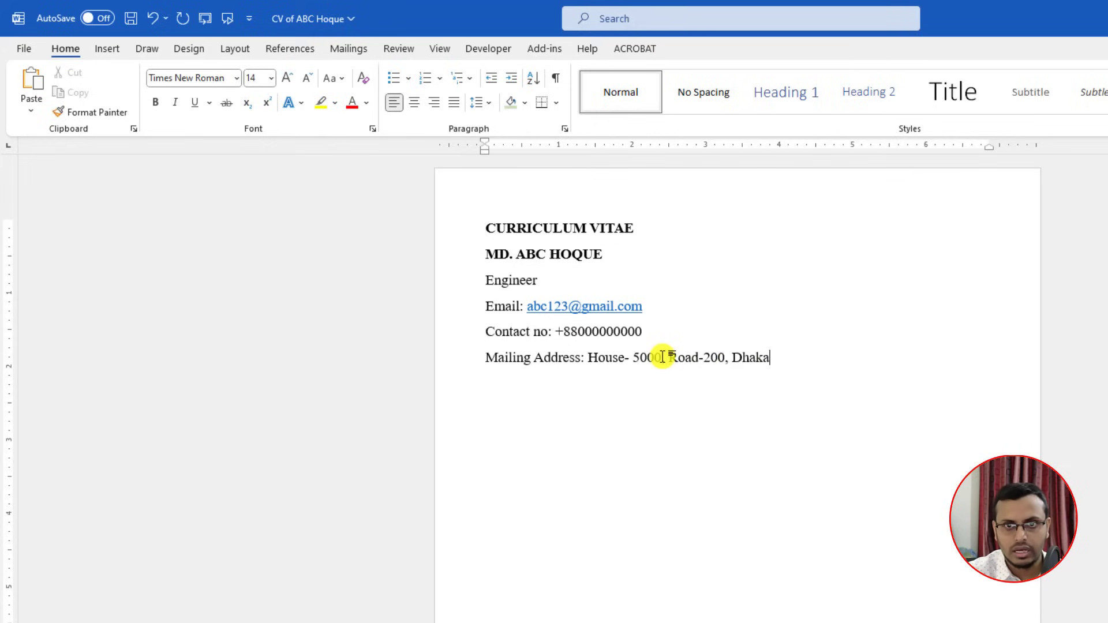
text(, bangladesh)
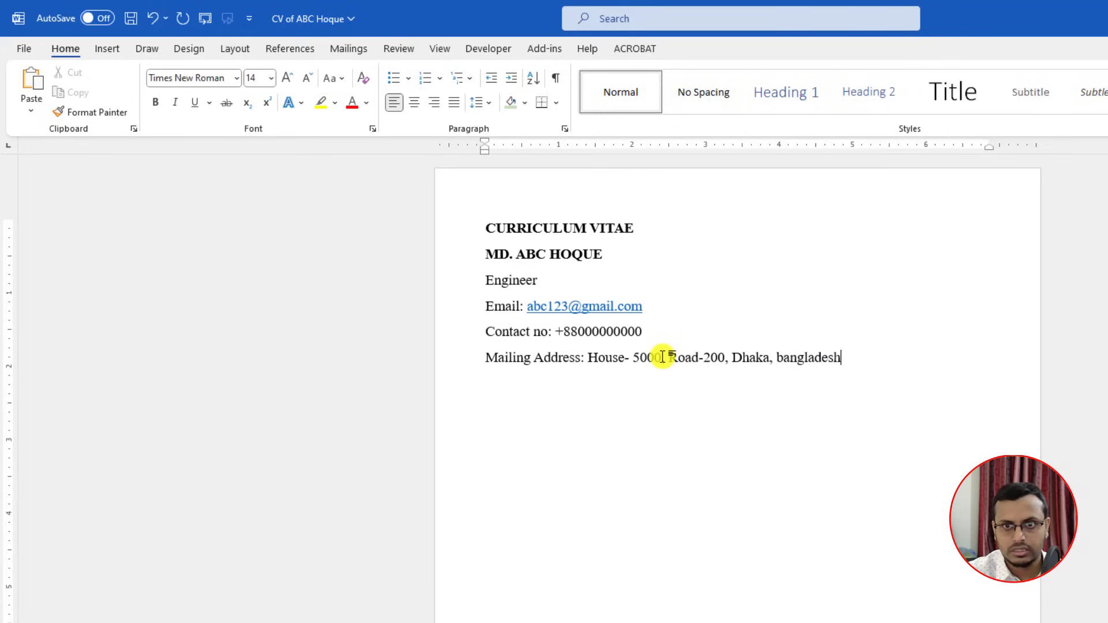
double_click(784, 365)
click(784, 365)
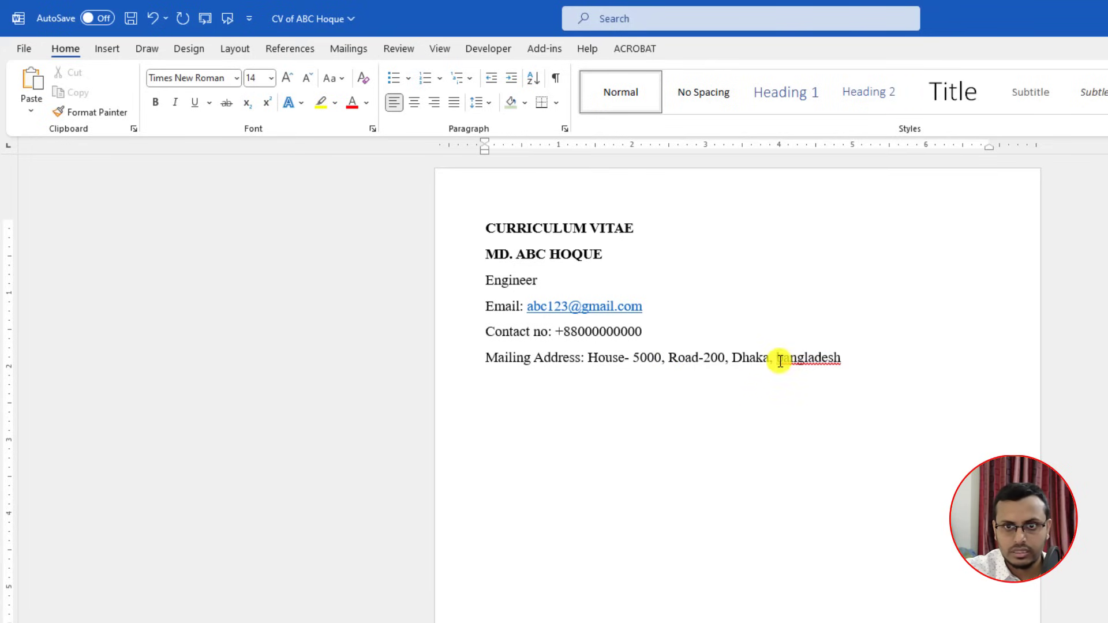
key(shift+Left)
Step: Capitalise Bangladesh and shrink the email, contact and address lines to 12 pt
text(B)
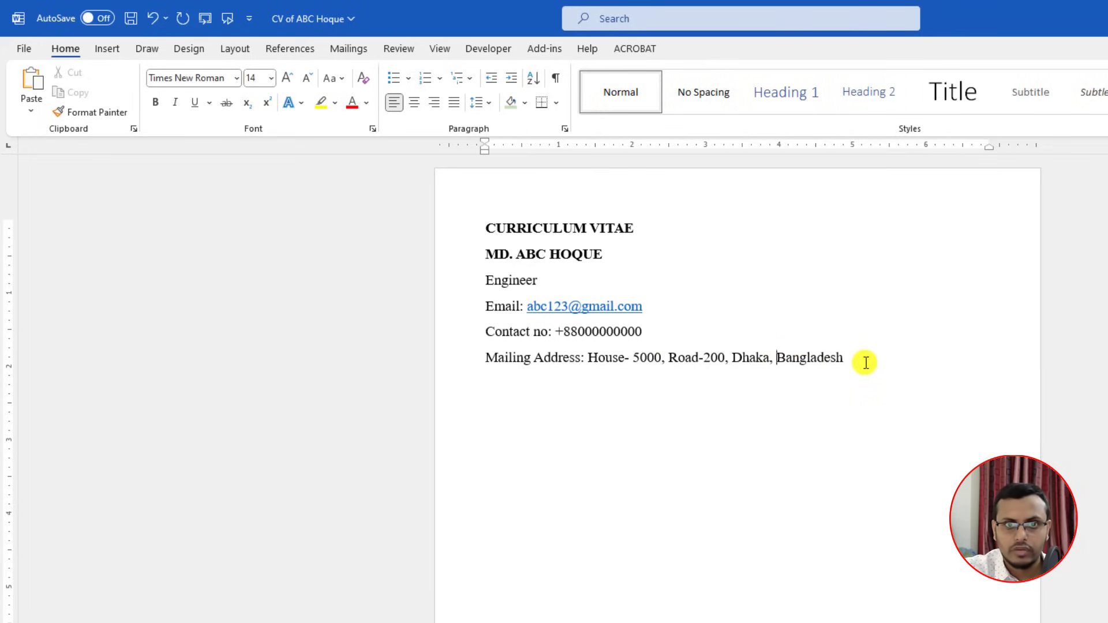
drag(865, 361, 497, 310)
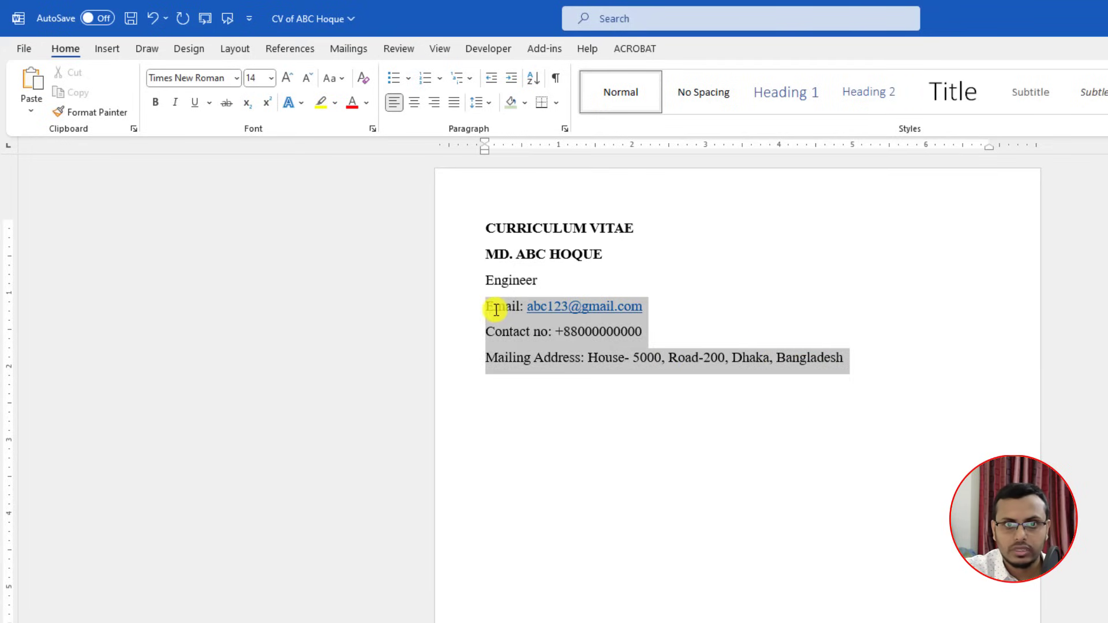
click(307, 78)
Step: Remove extra space between the six header lines and set 1.15 line spacing
drag(796, 353, 485, 234)
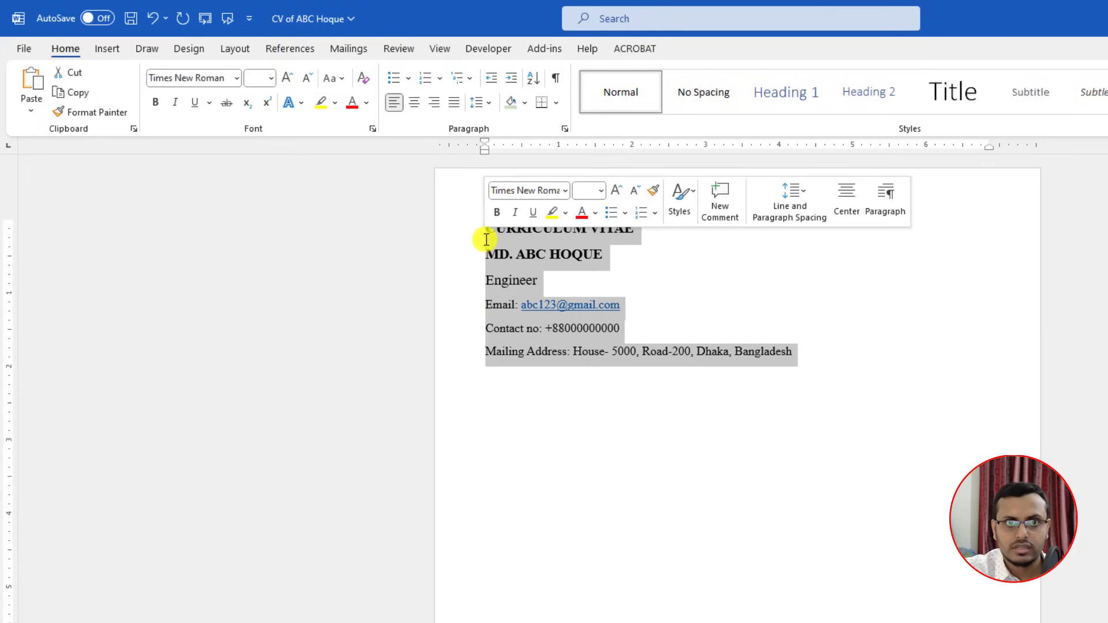
click(485, 105)
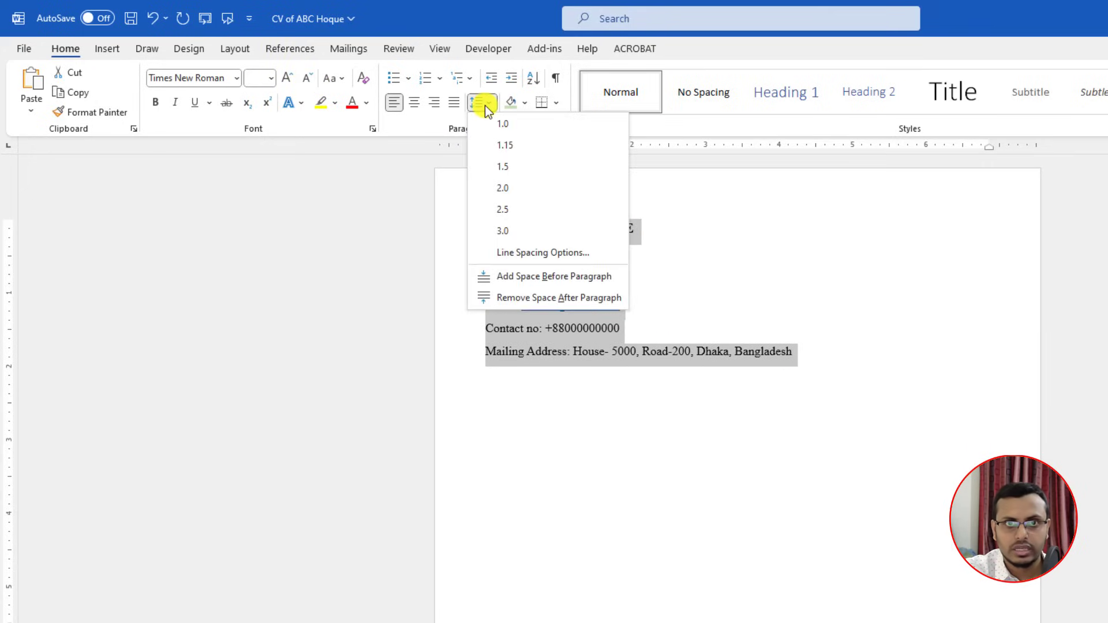
click(519, 251)
click(625, 446)
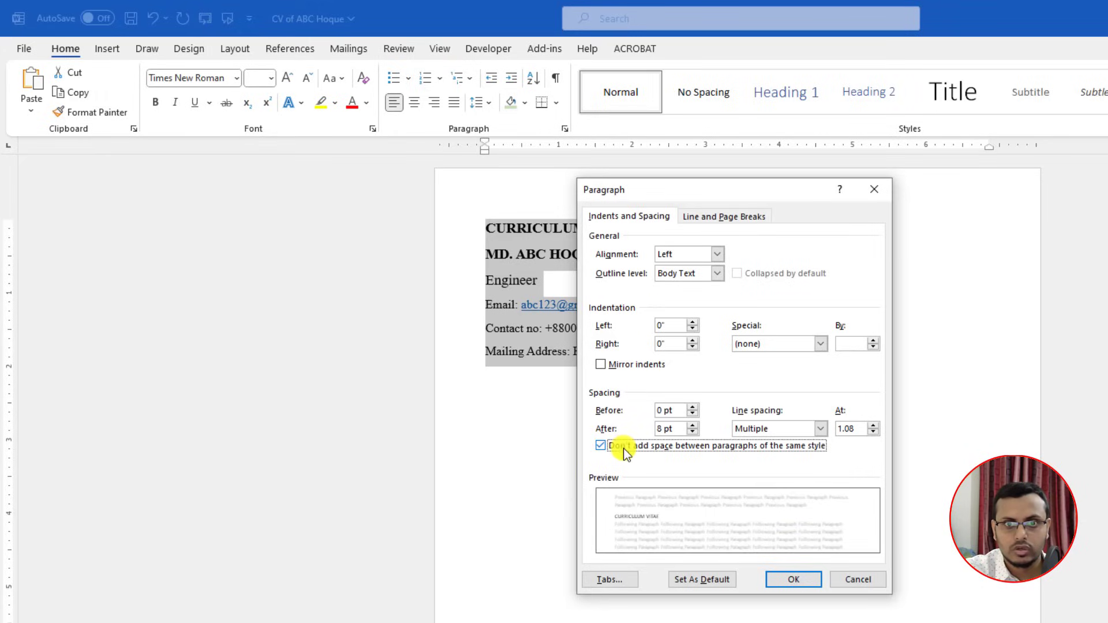
click(789, 581)
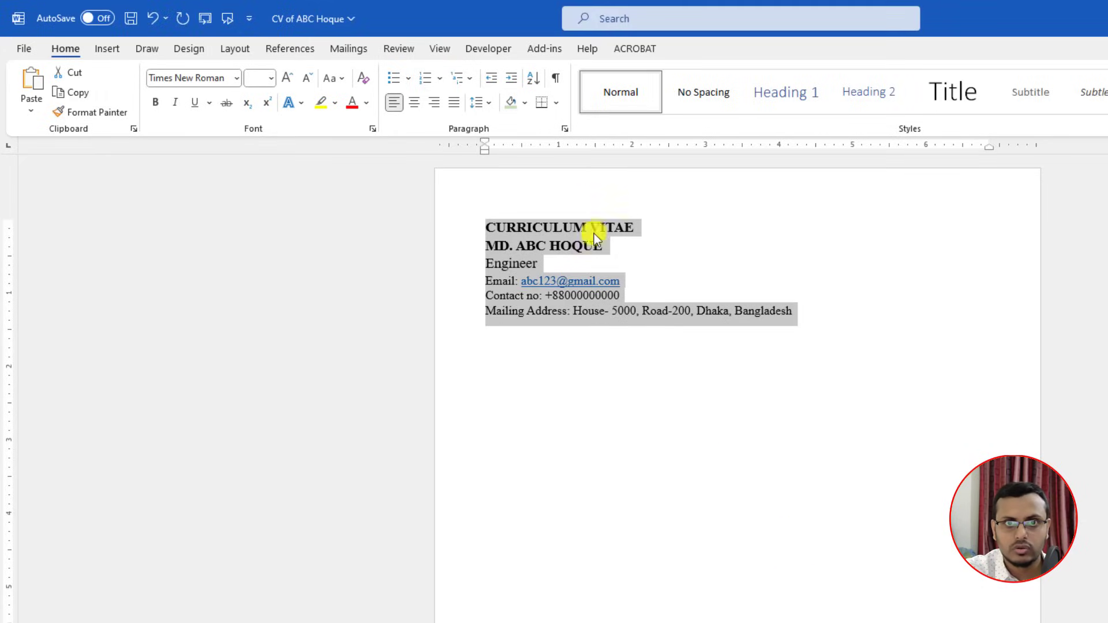
click(492, 105)
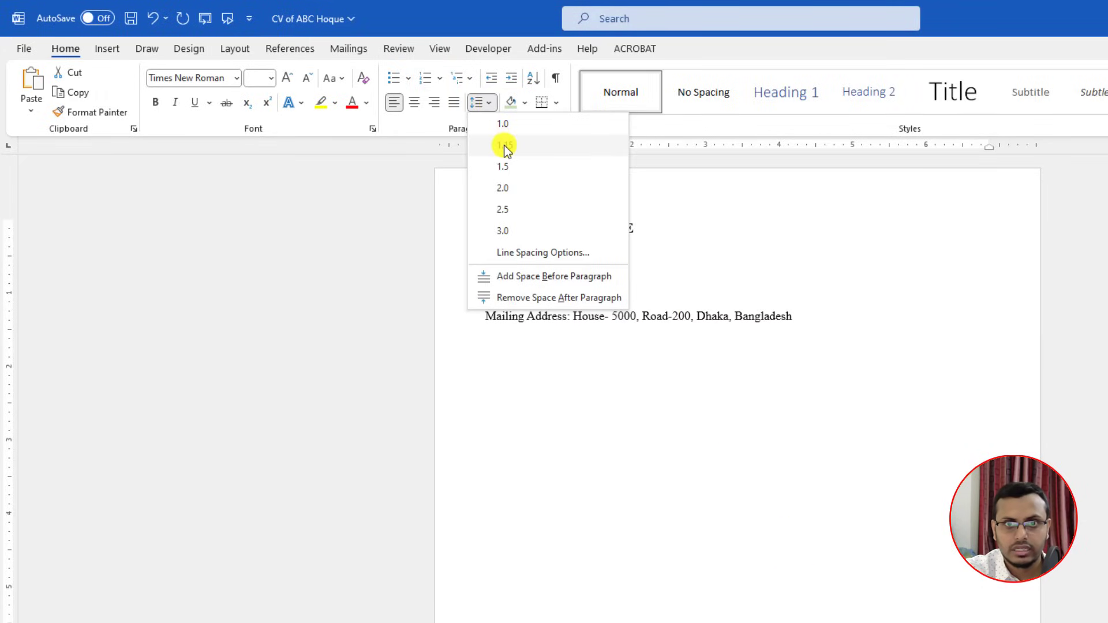
click(515, 147)
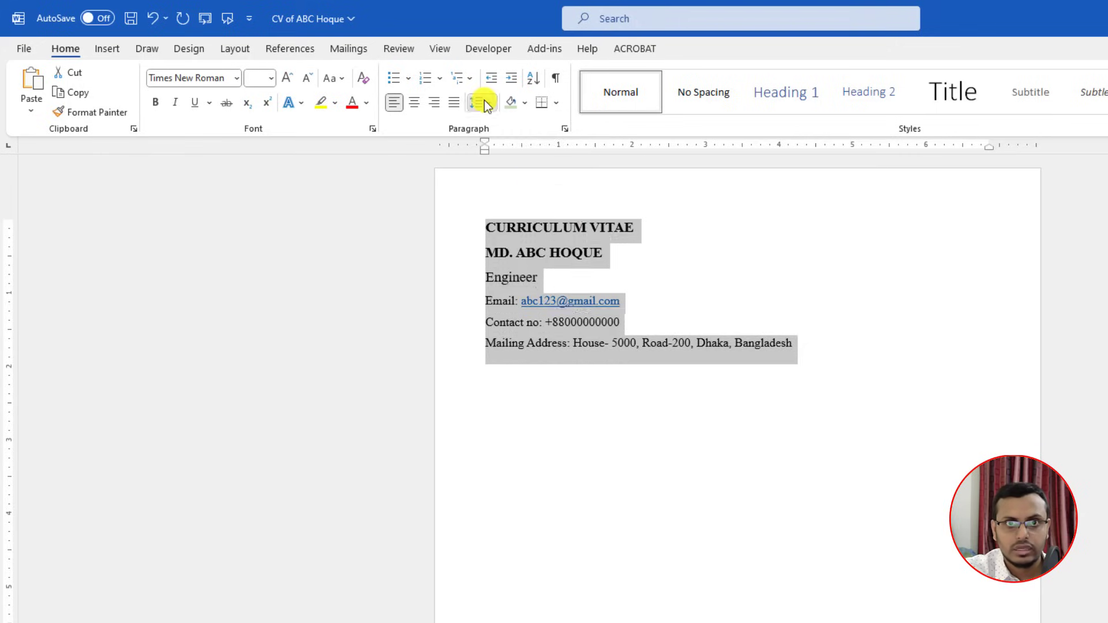
click(480, 102)
click(500, 145)
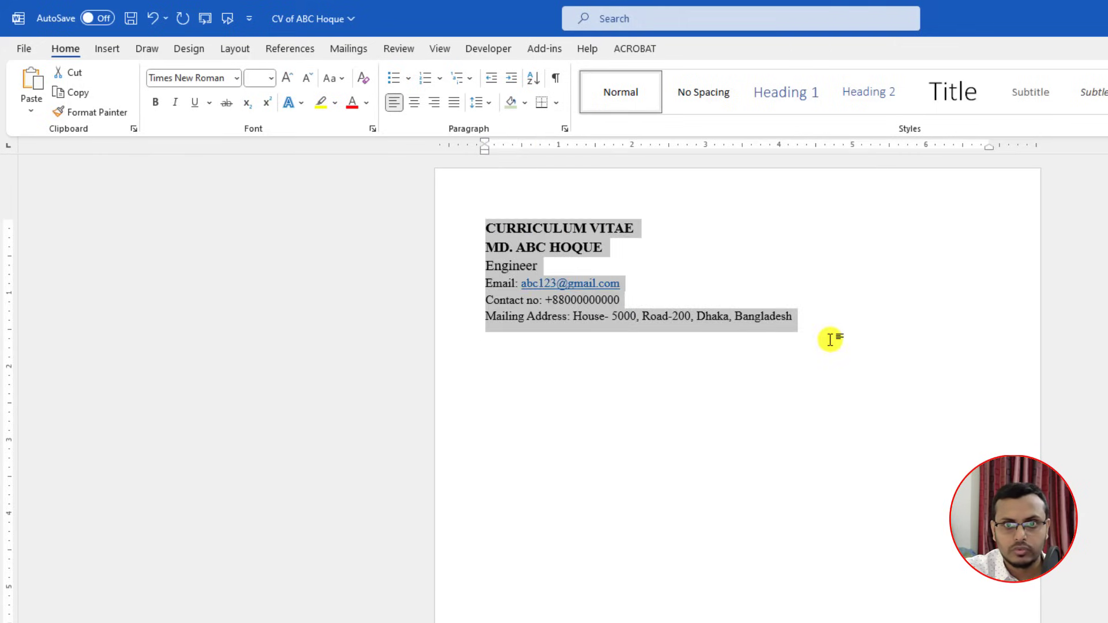
click(702, 314)
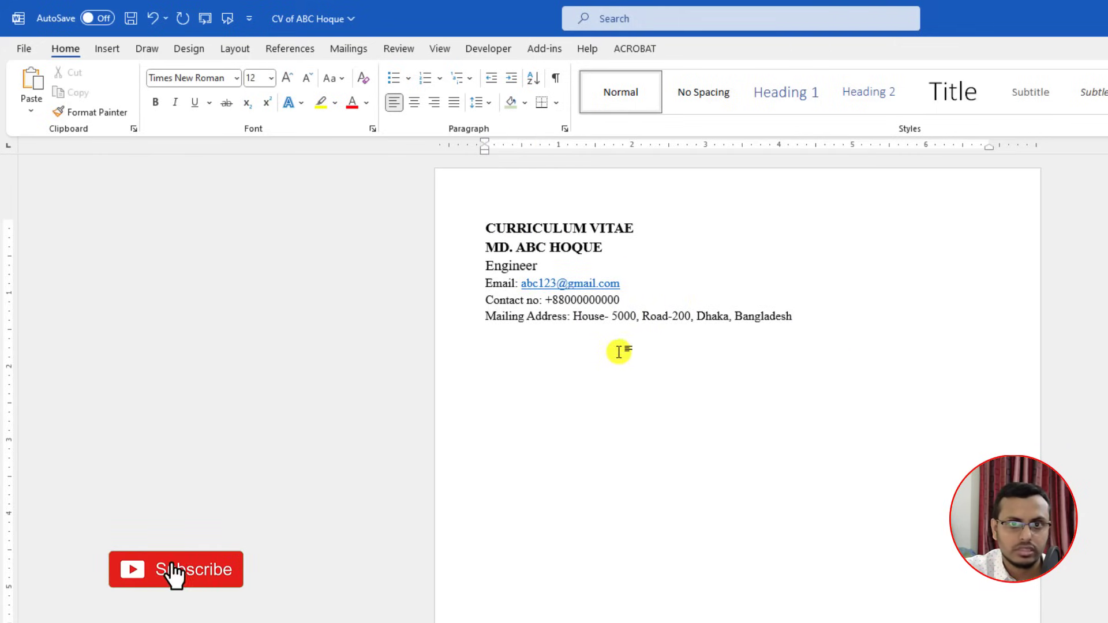
Step: Remove the email hyperlink, underline CURRICULUM VITAE, and start a new line after Bangladesh
right_click(584, 282)
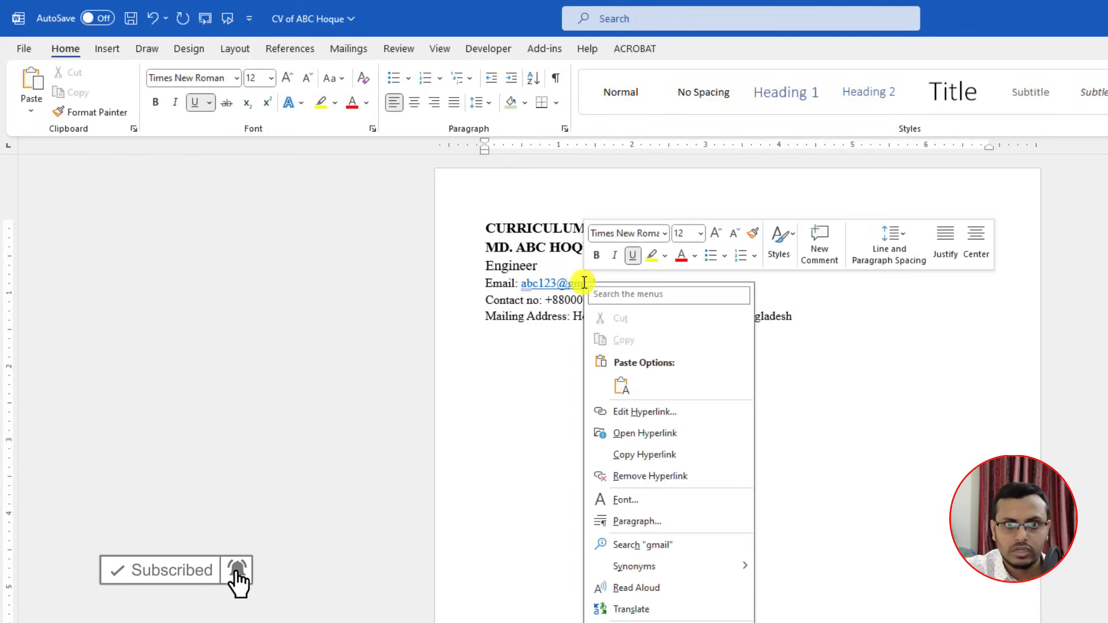
click(636, 476)
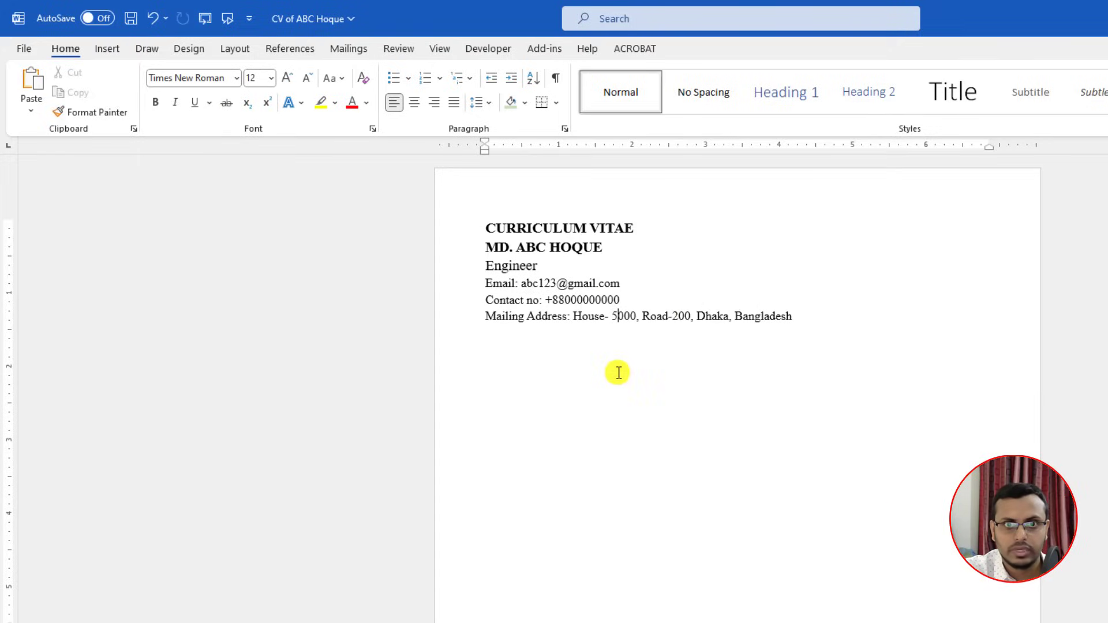
click(633, 230)
triple_click(578, 227)
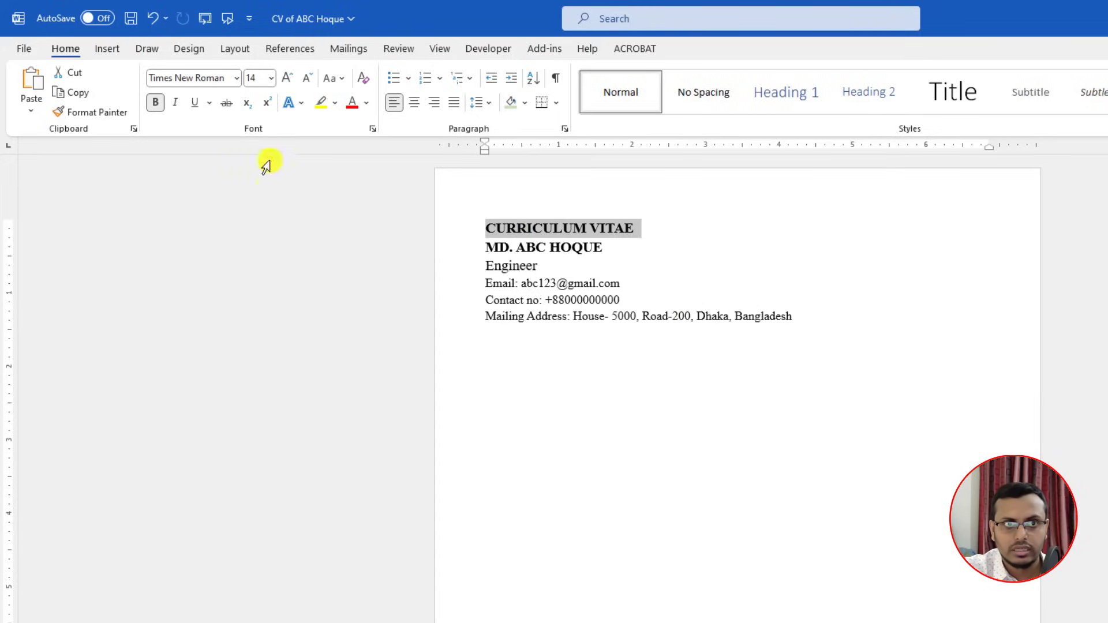
click(192, 104)
click(635, 373)
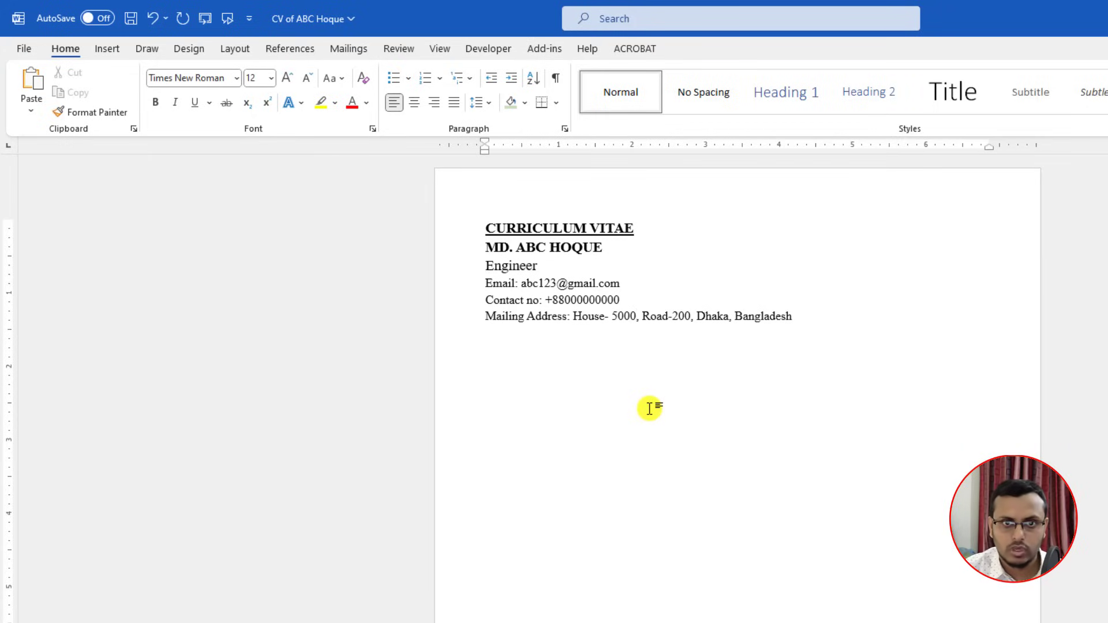
click(809, 325)
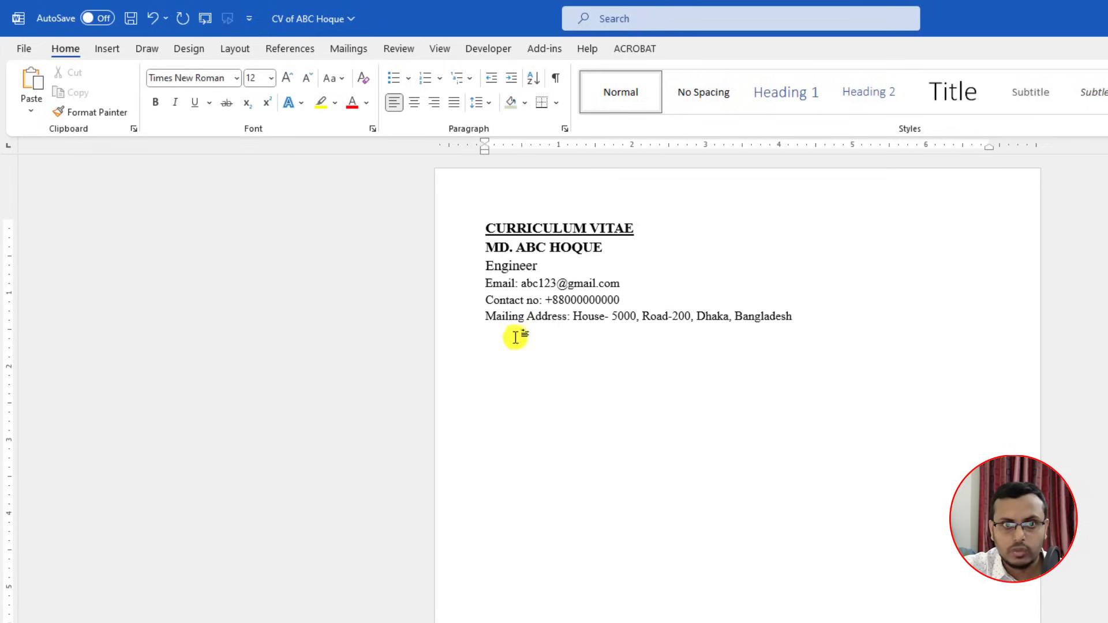
key(Return)
key(Return)
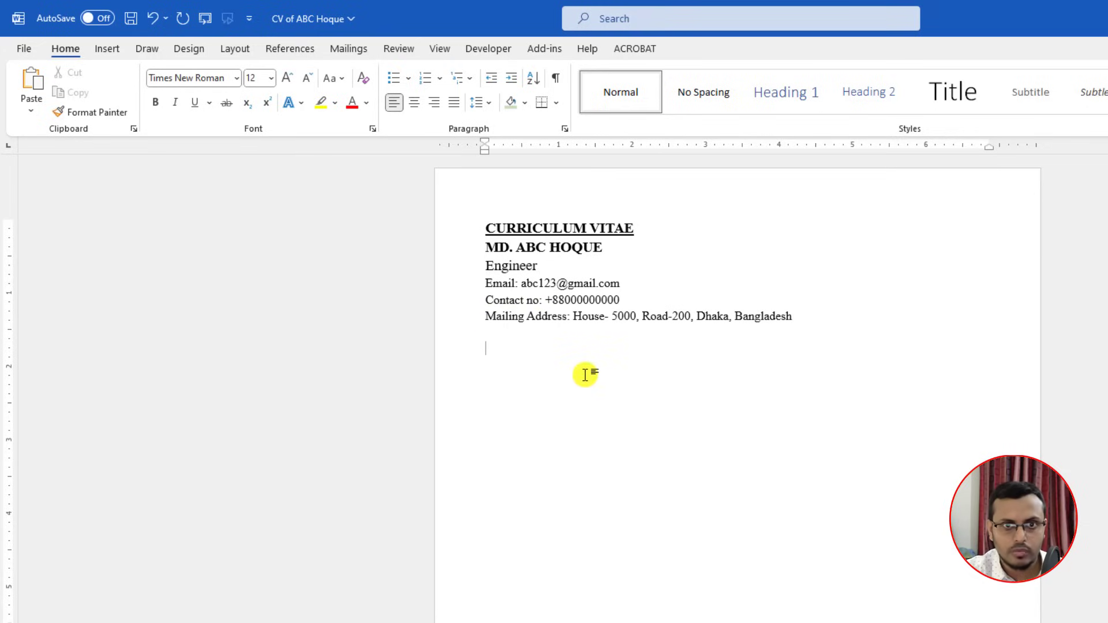
Step: Type CAREER OBJECTIVE, shade it Green Accent 6 Lighter 60%, and make it bold
text(CAREER OBJECTIVE)
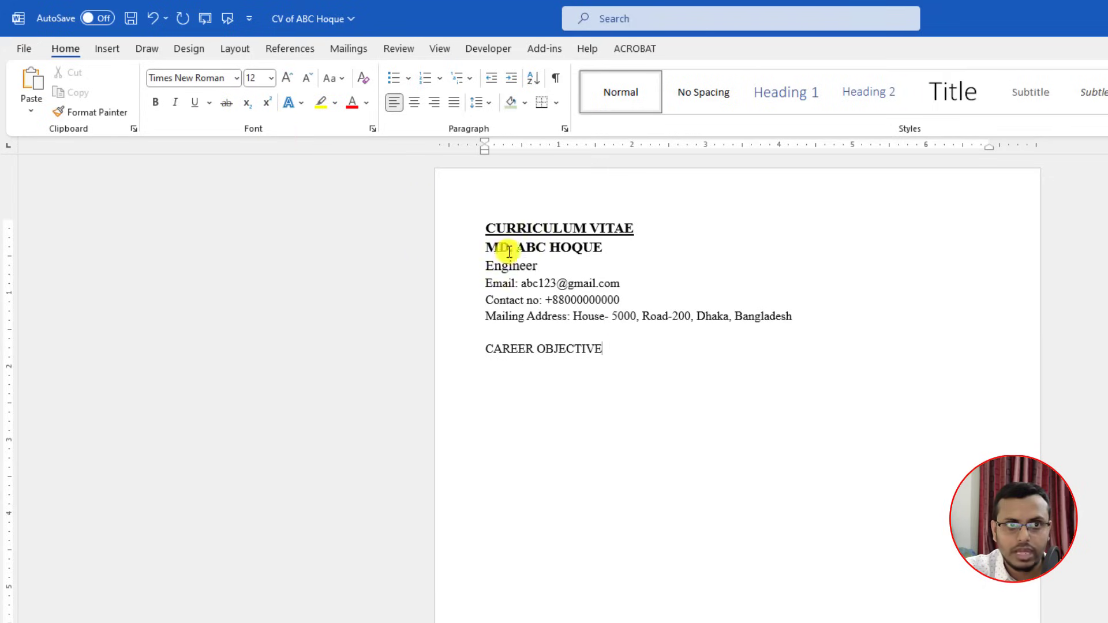
drag(532, 348, 483, 349)
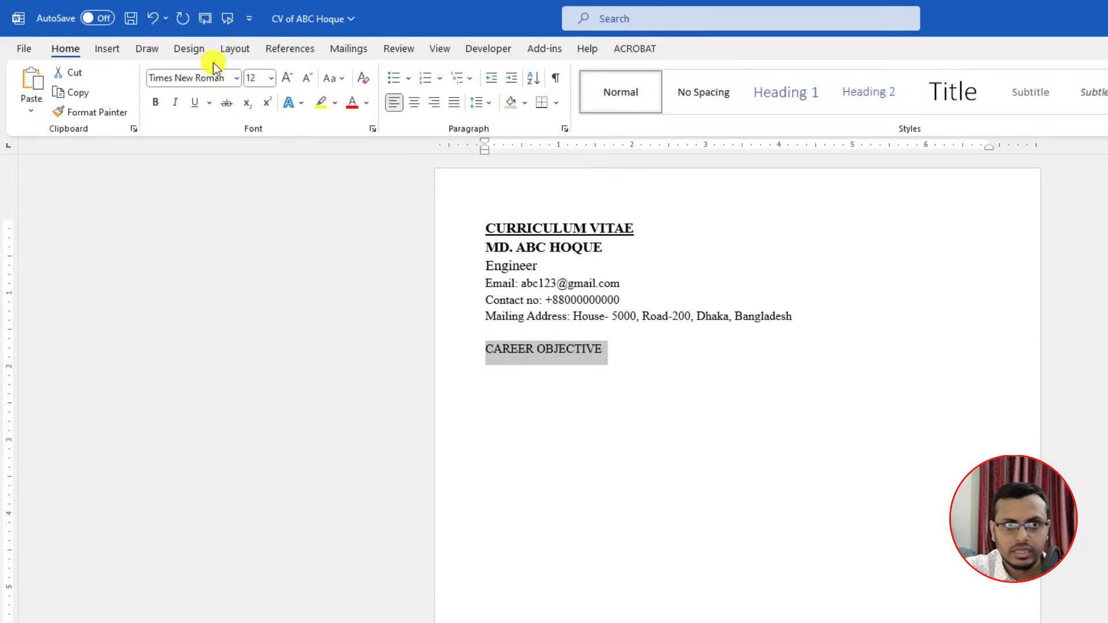
click(523, 105)
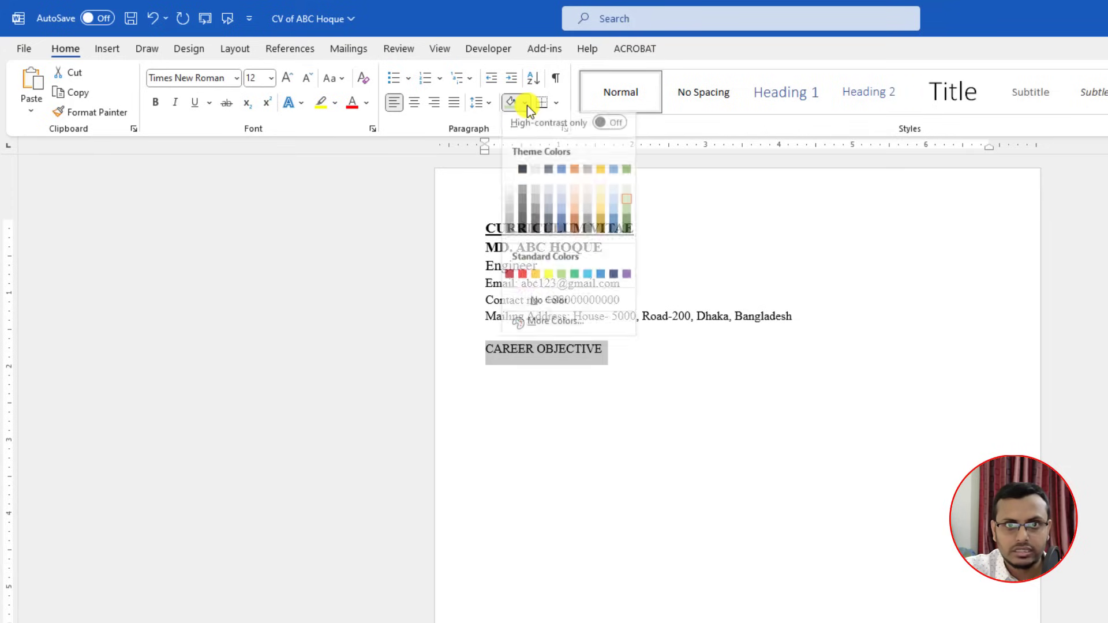
click(627, 207)
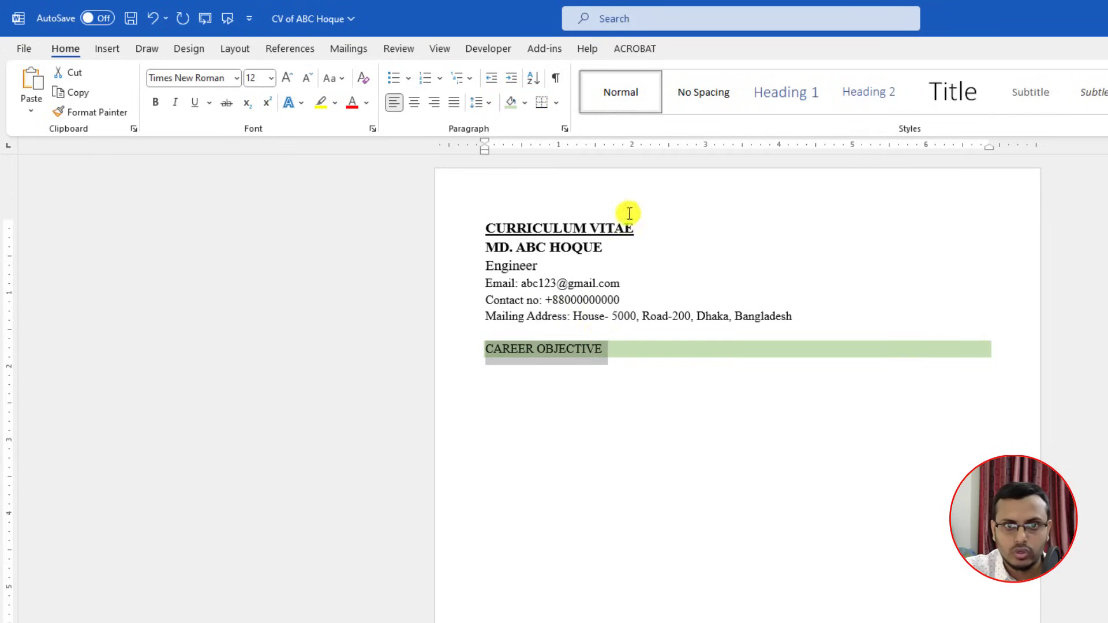
click(161, 103)
click(600, 396)
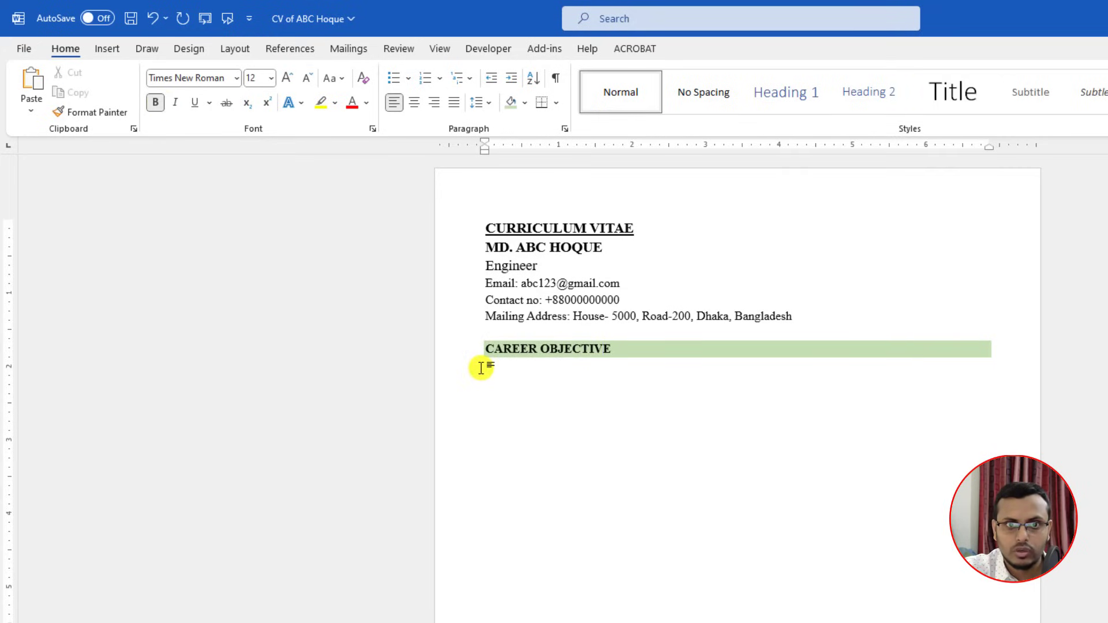
Step: Shrink the blank line above the heading and turn bold off for the line below
click(488, 371)
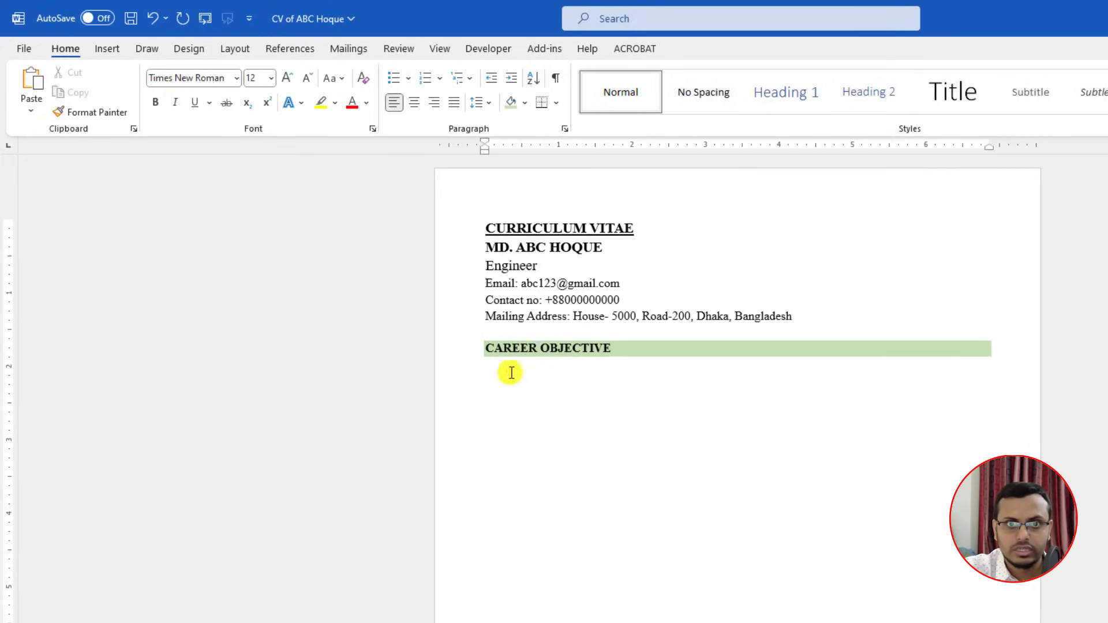
click(490, 334)
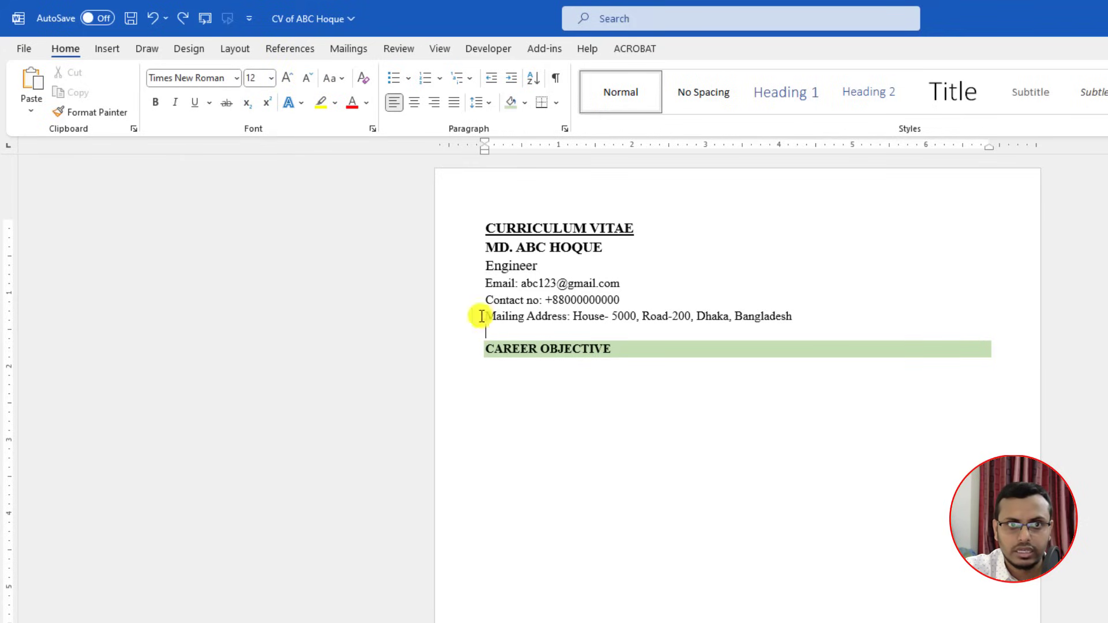
click(307, 79)
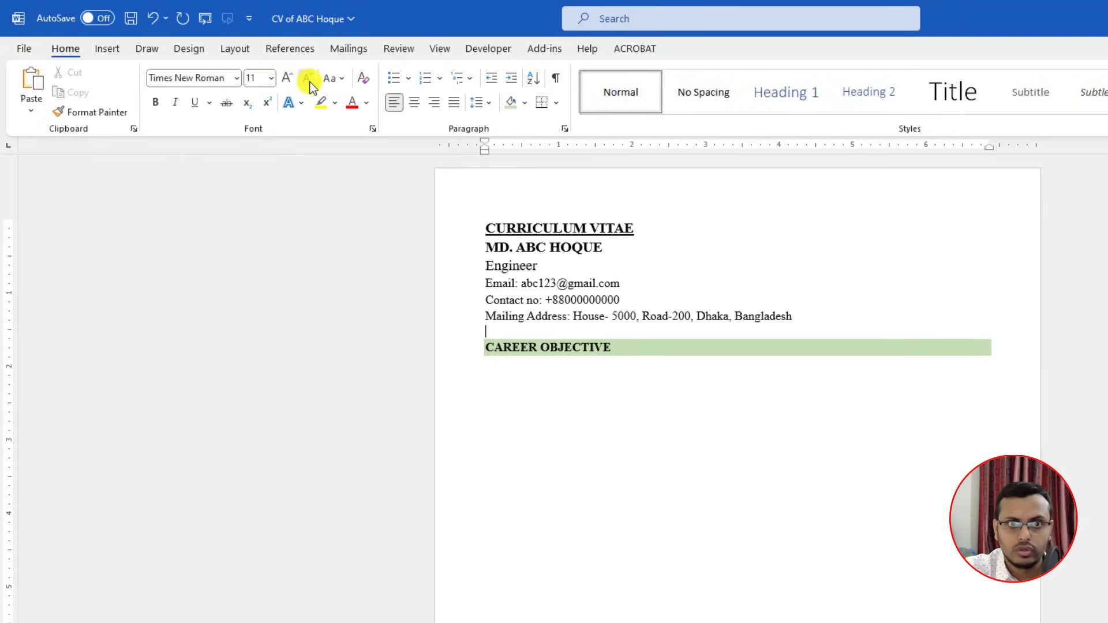
click(491, 365)
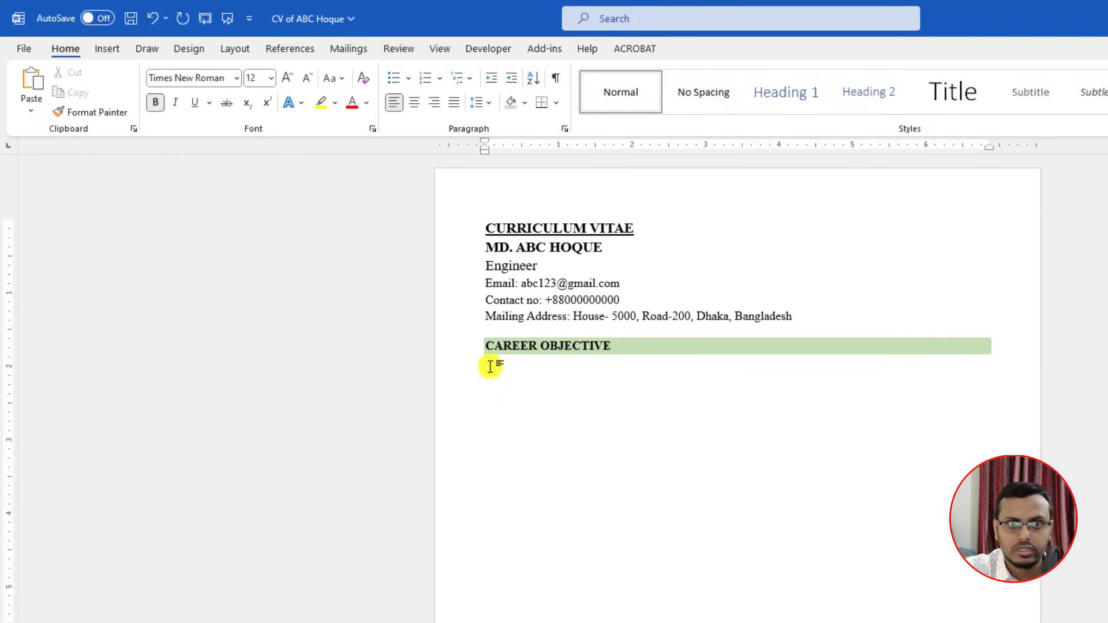
key(ctrl+b)
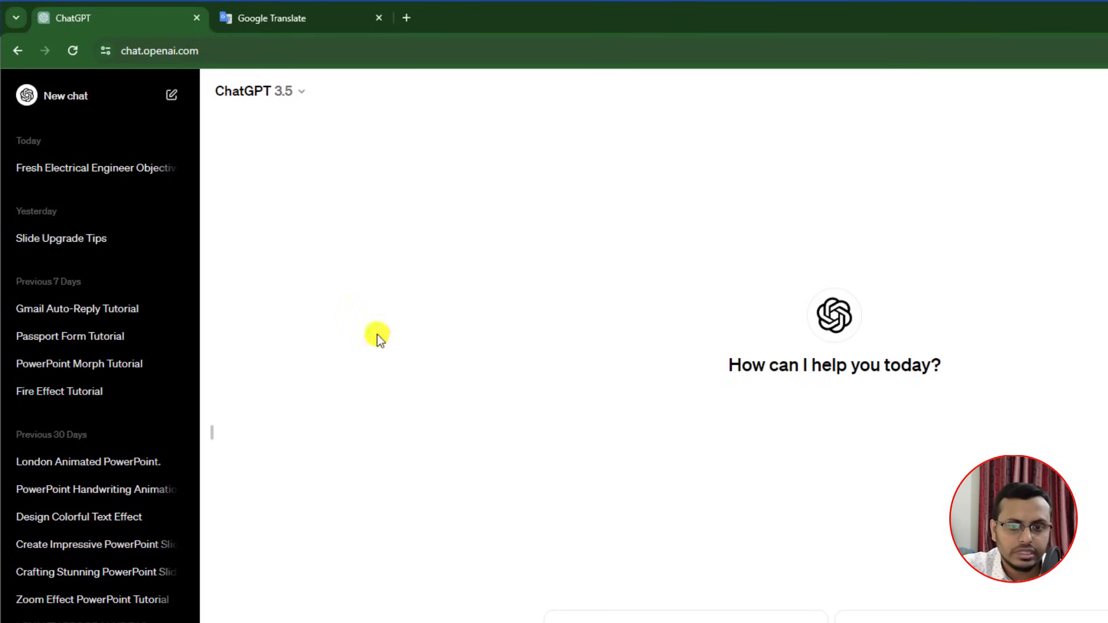
Step: Ask ChatGPT for a fresher electrical engineer's career objective, revising the prompt to three lines
right_click(584, 573)
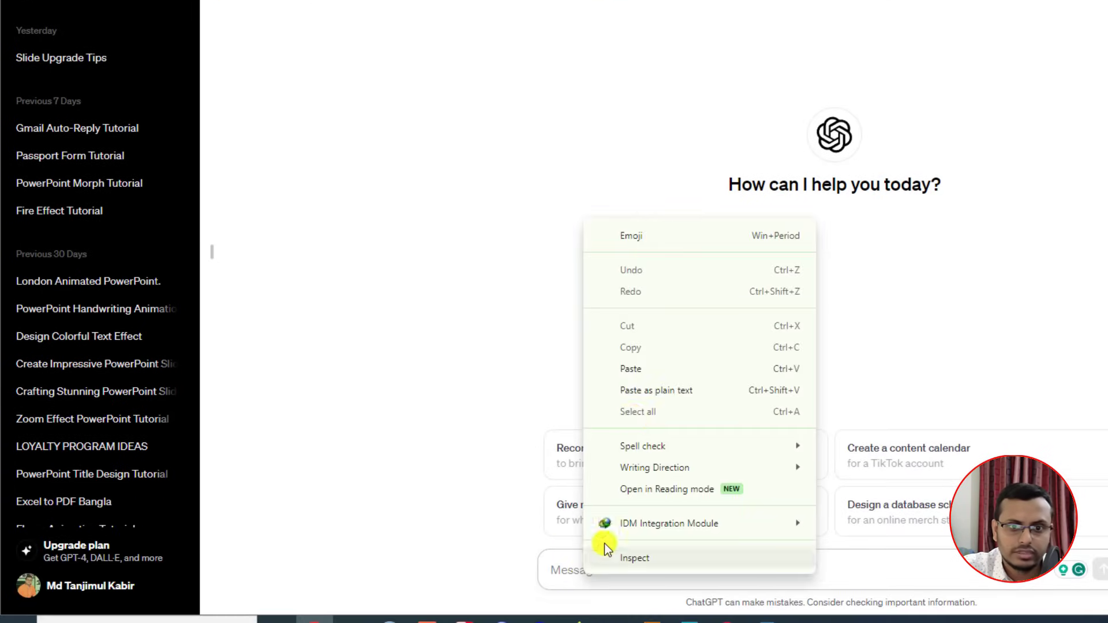
click(634, 368)
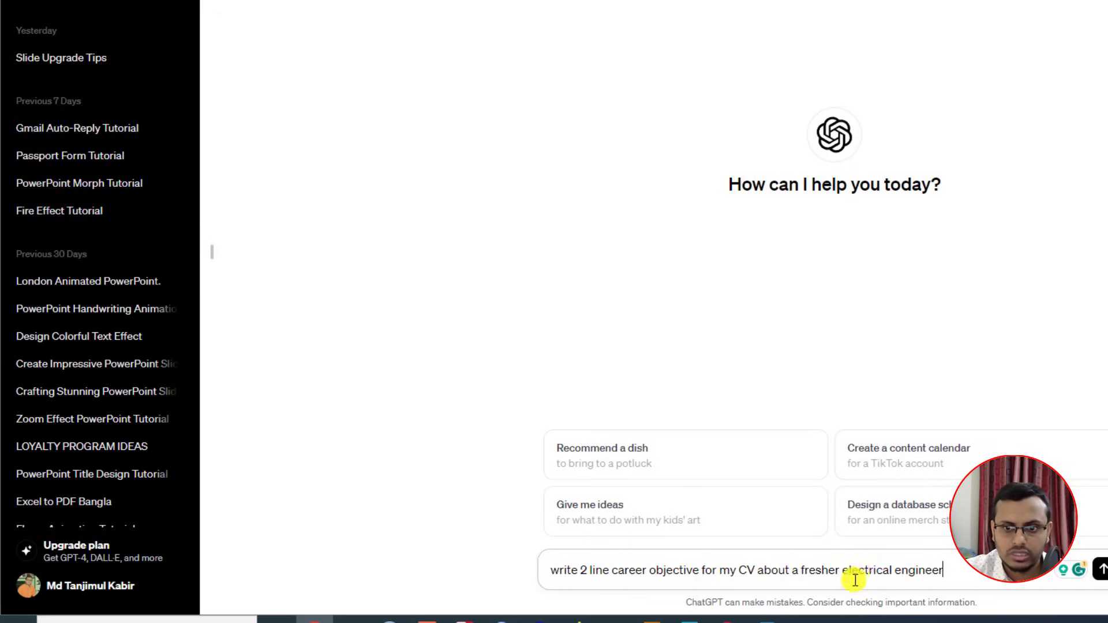
click(1101, 571)
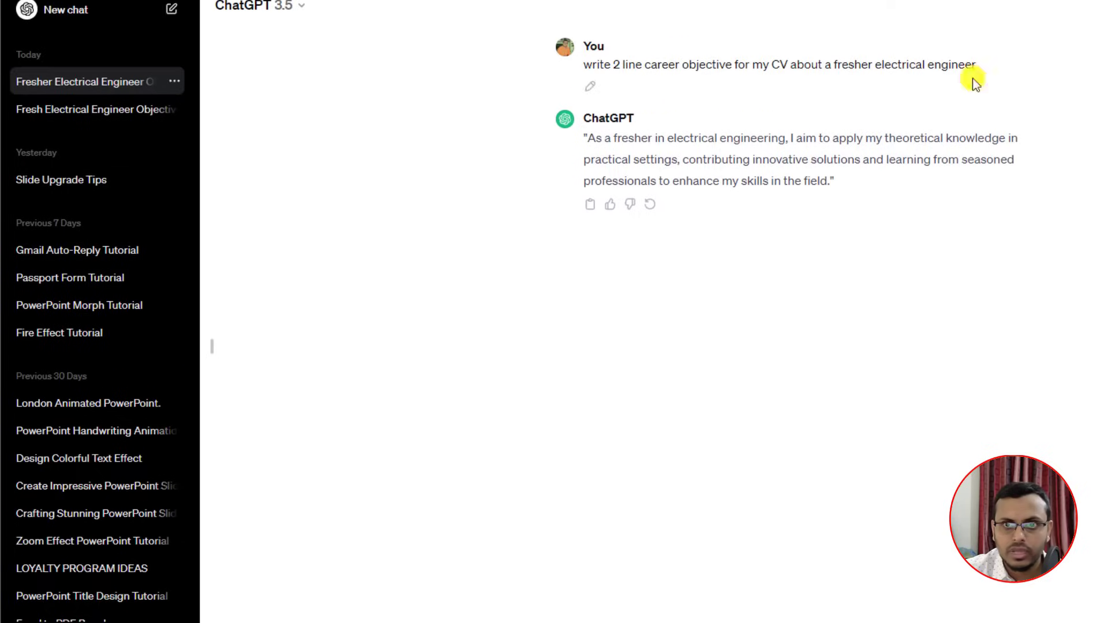
click(590, 157)
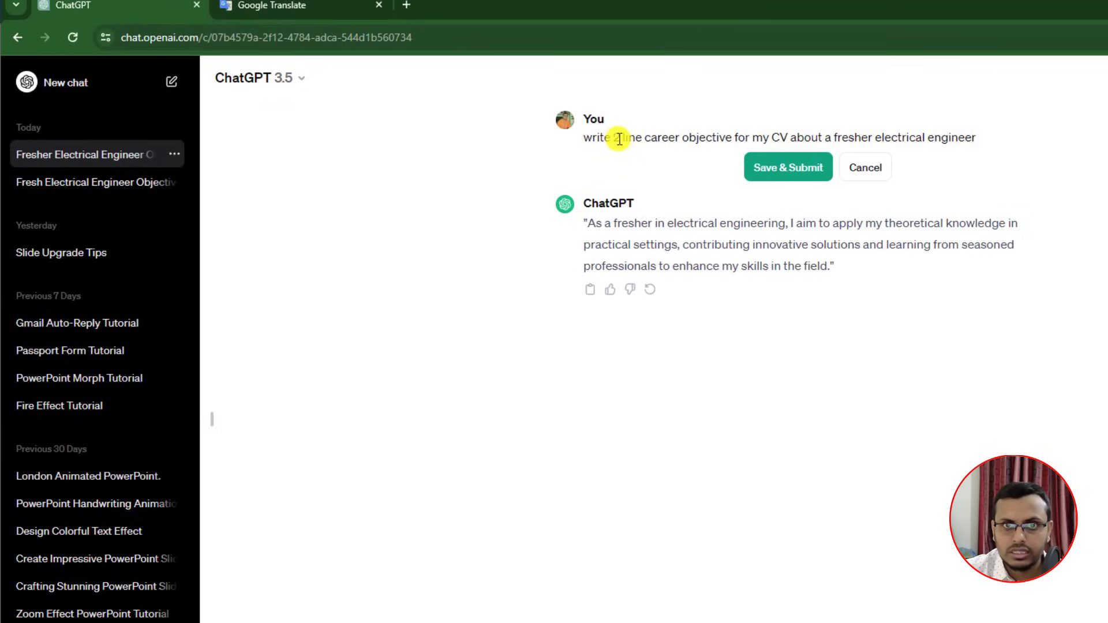
click(619, 139)
key(BackSpace)
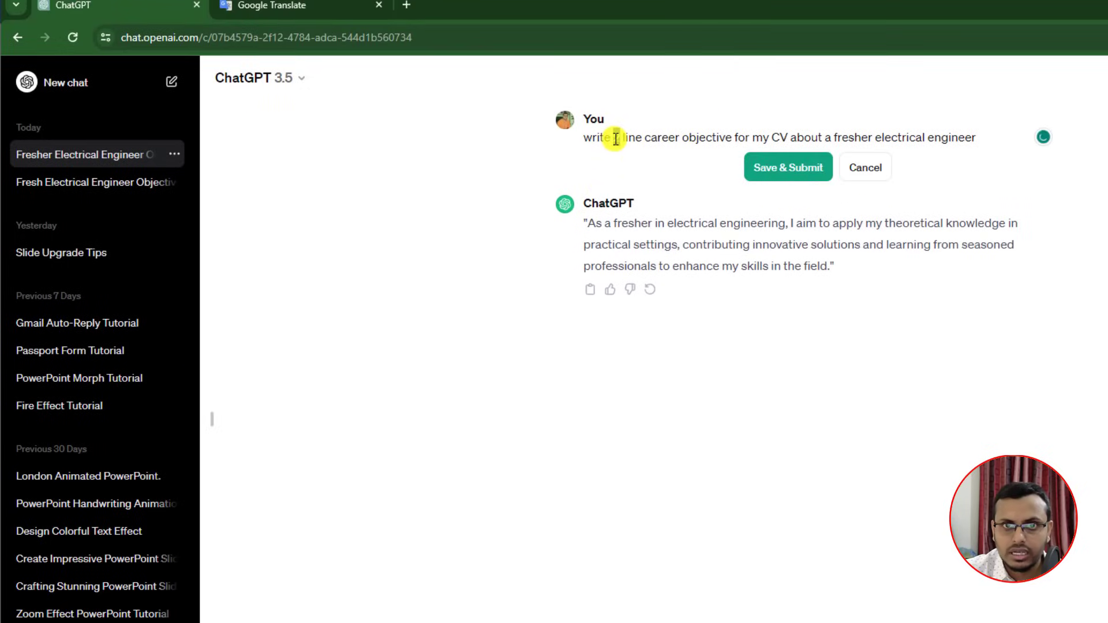
click(767, 168)
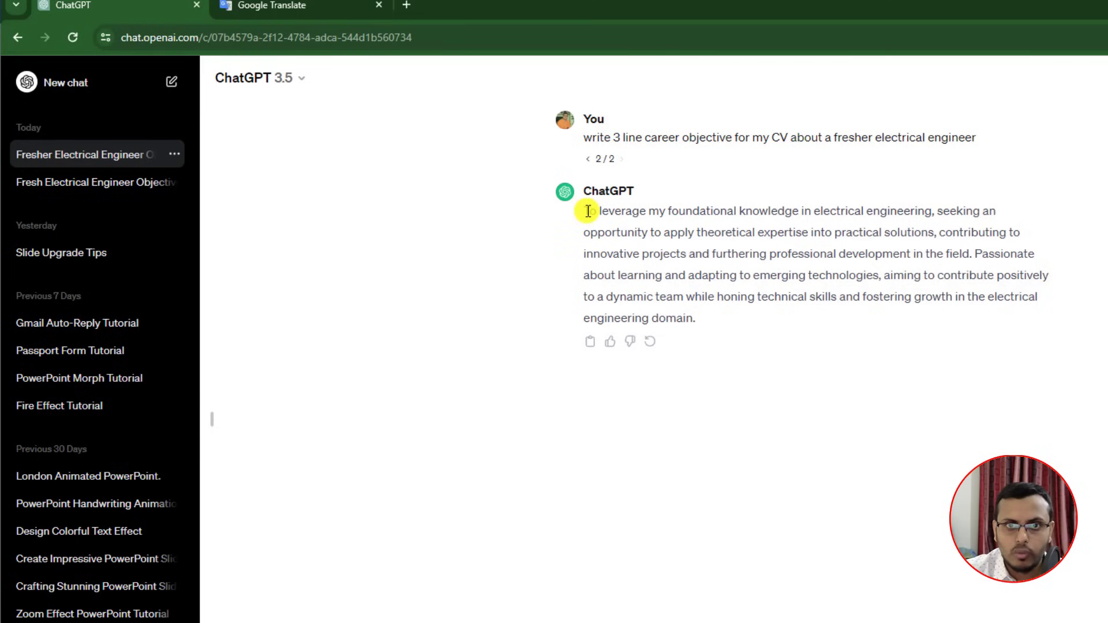
Step: Copy ChatGPT's objective and paste it under CAREER OBJECTIVE in the Word CV
drag(705, 319, 589, 213)
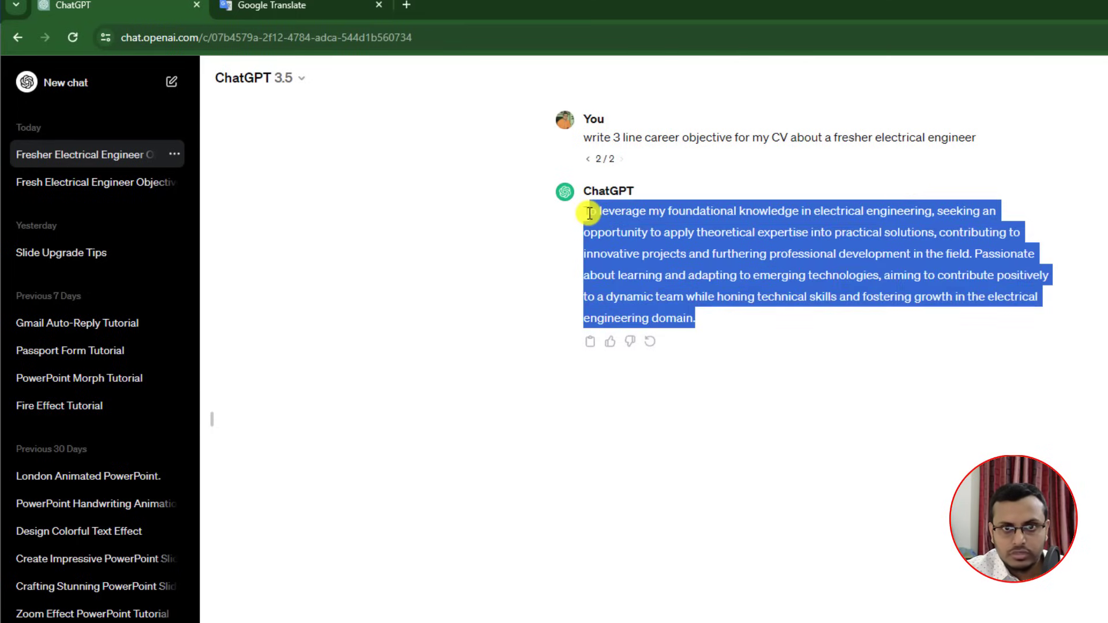
key(ctrl+c)
key(alt+Tab)
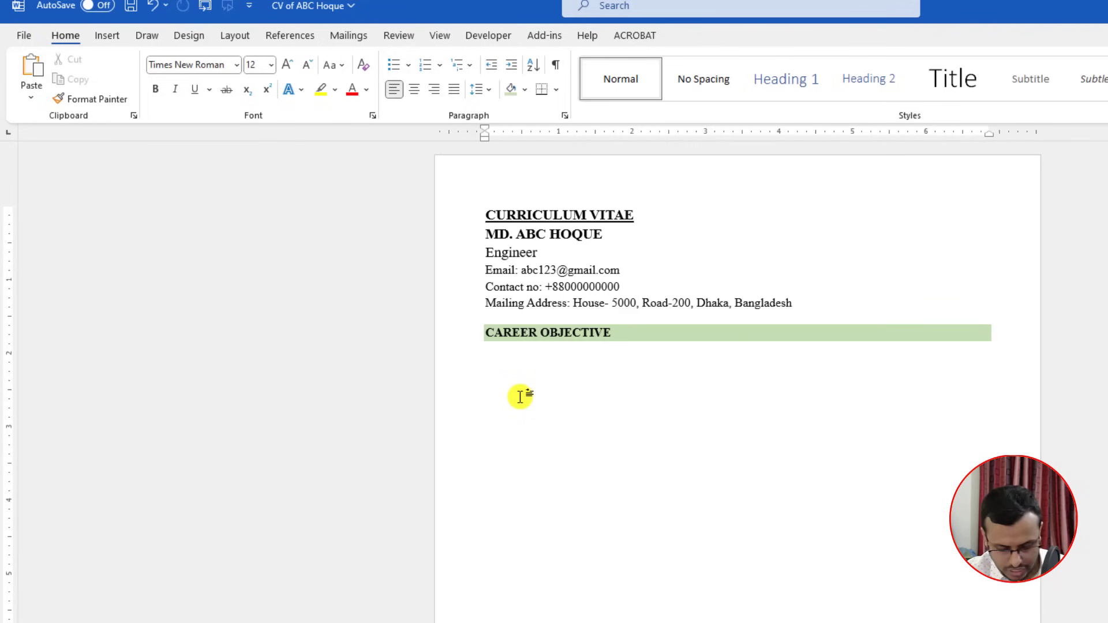
key(ctrl+v)
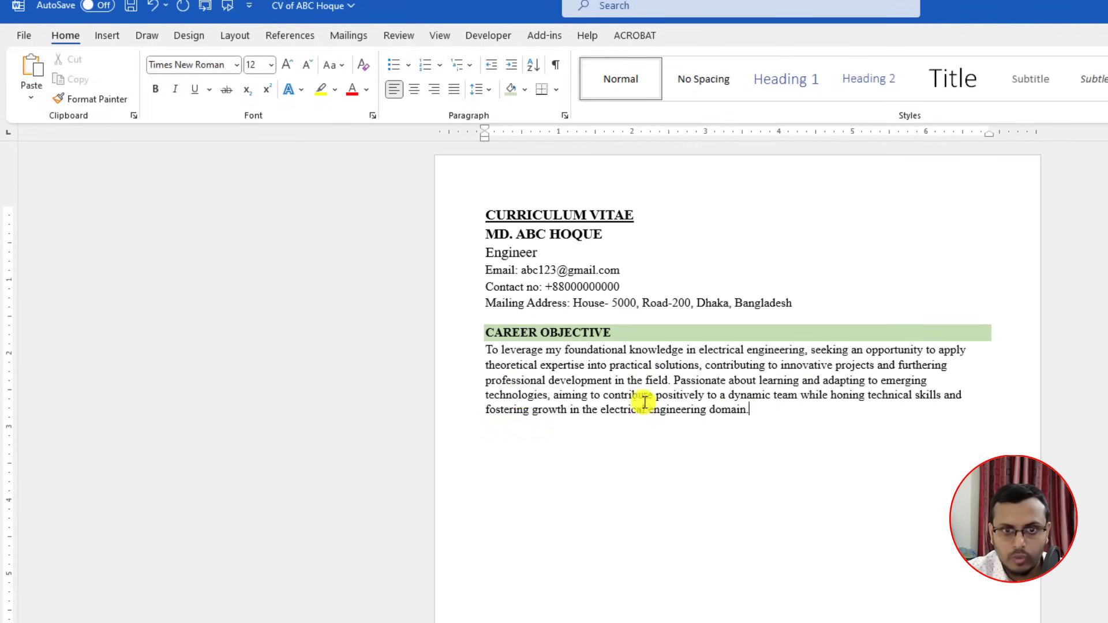
Step: Edit the ChatGPT prompt to ask for a two-line career objective and resubmit it
key(alt+Tab)
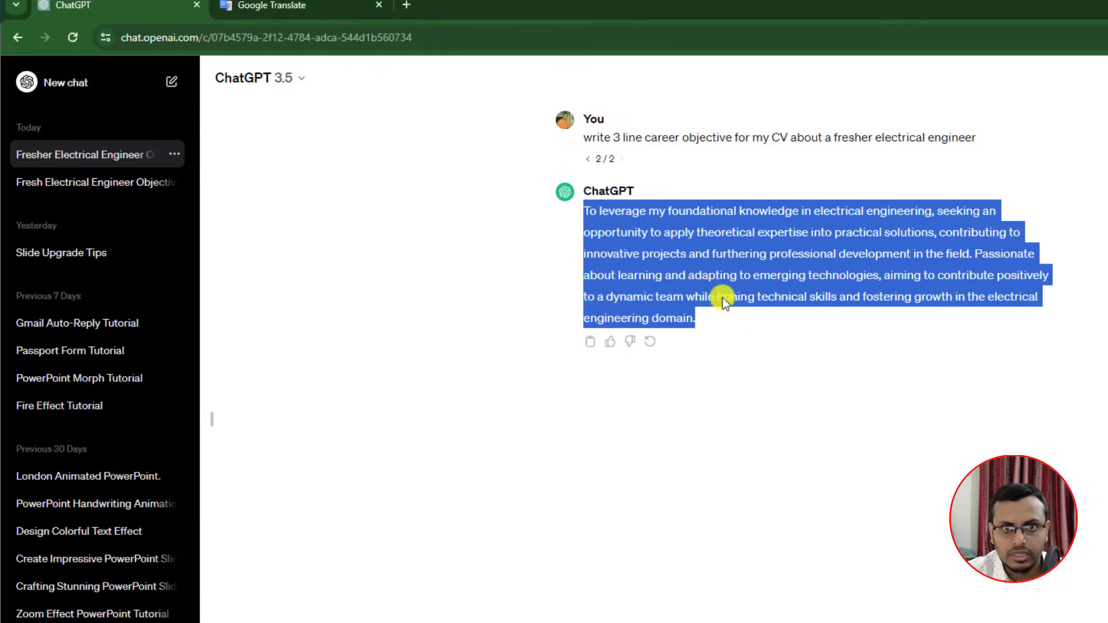
click(642, 160)
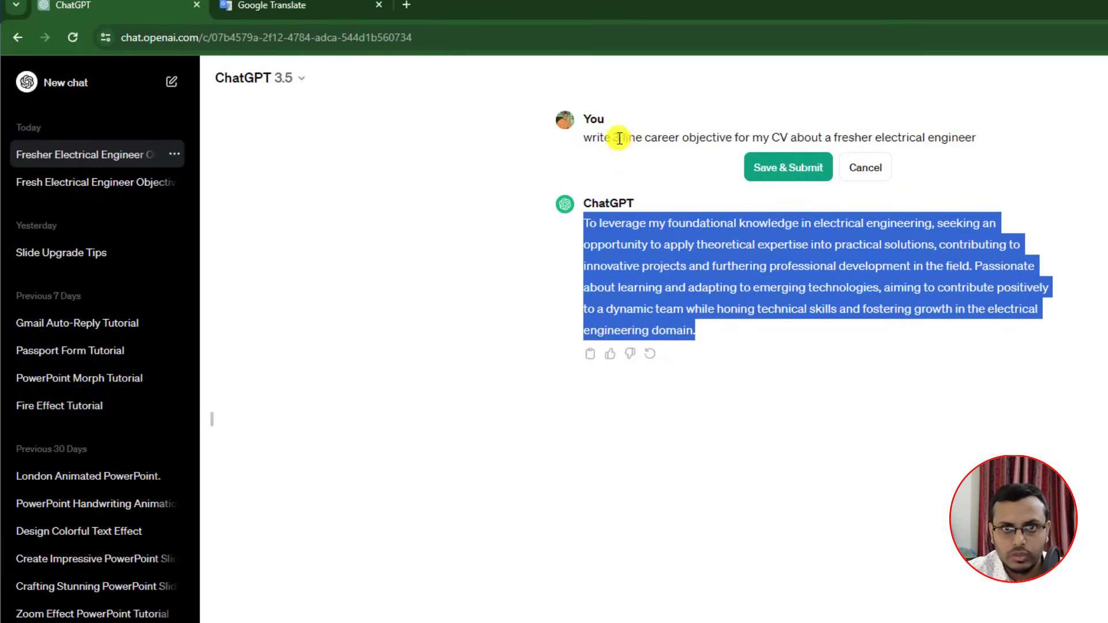
click(615, 137)
click(750, 168)
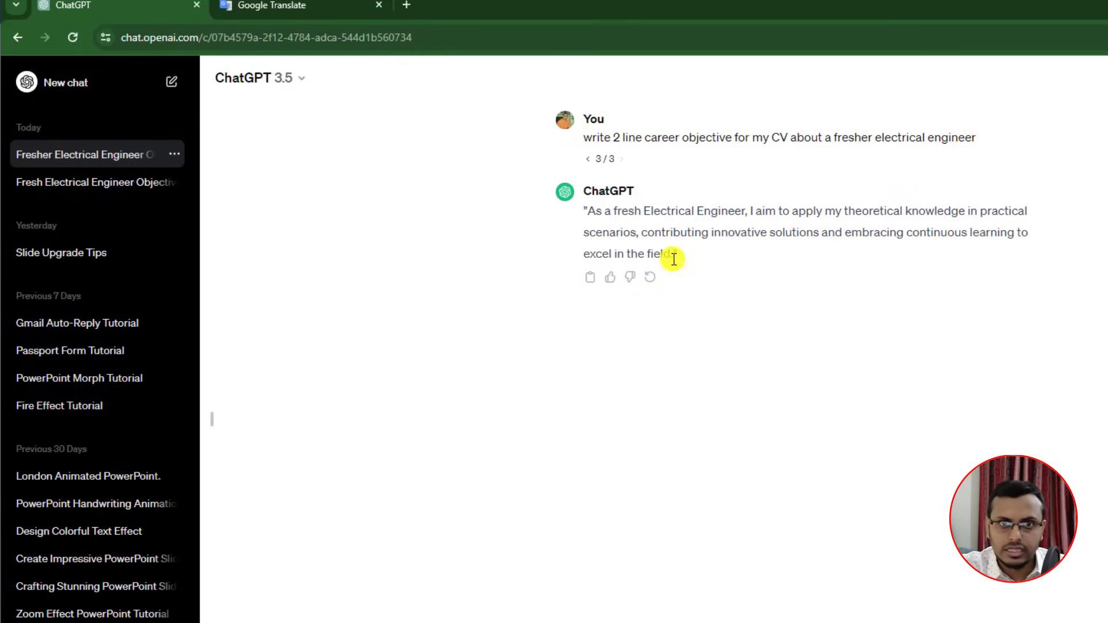
Step: Select ChatGPT's new two-line objective and copy it
drag(673, 254, 585, 216)
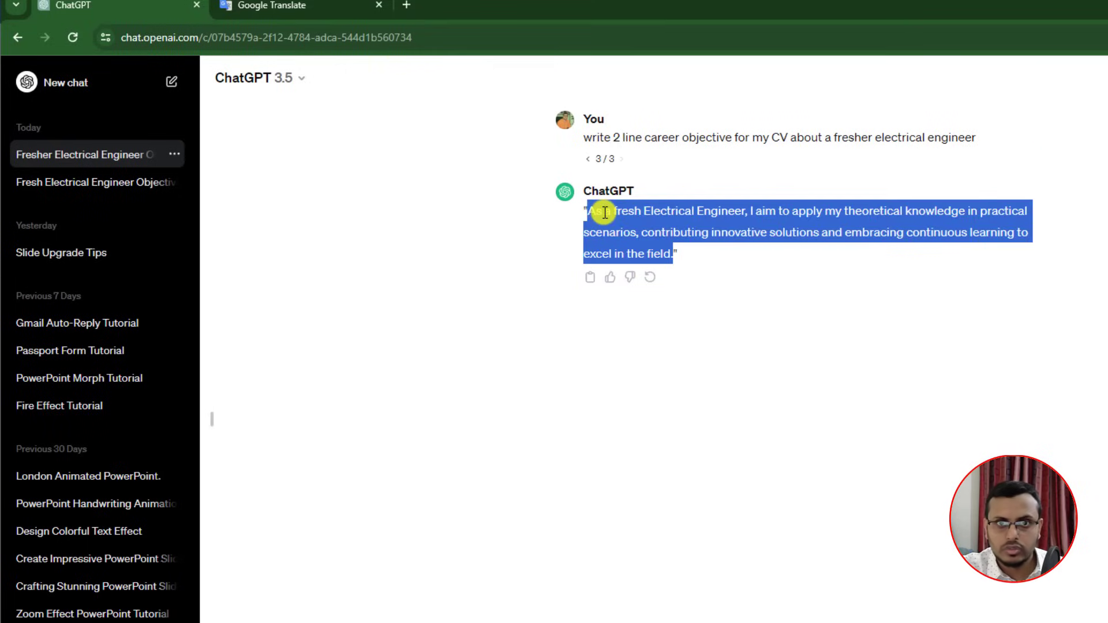
right_click(603, 212)
click(669, 316)
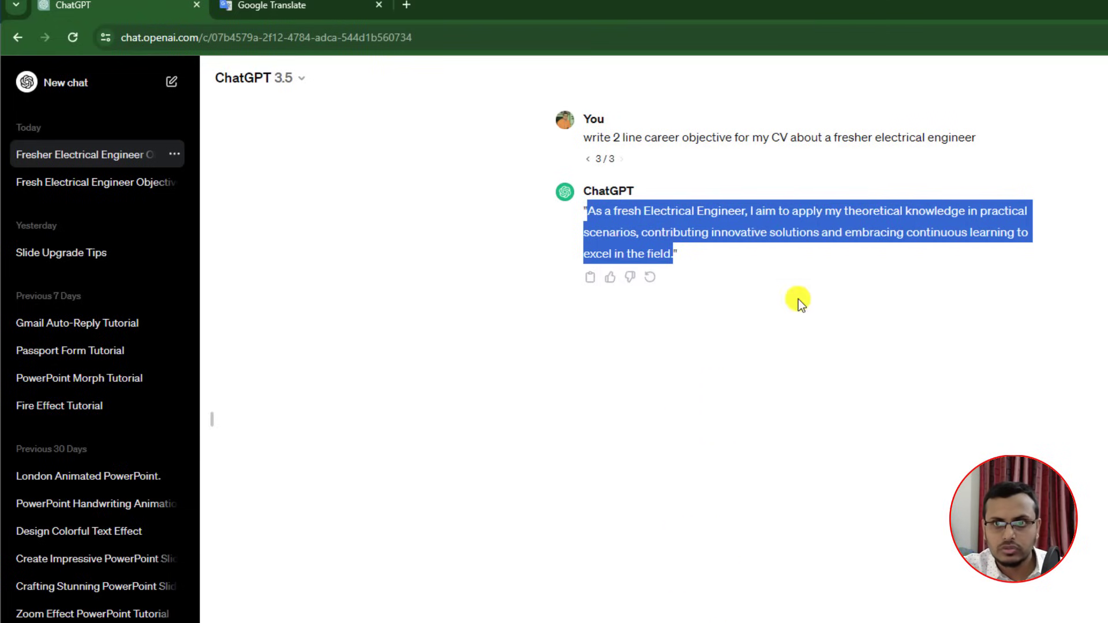
click(808, 314)
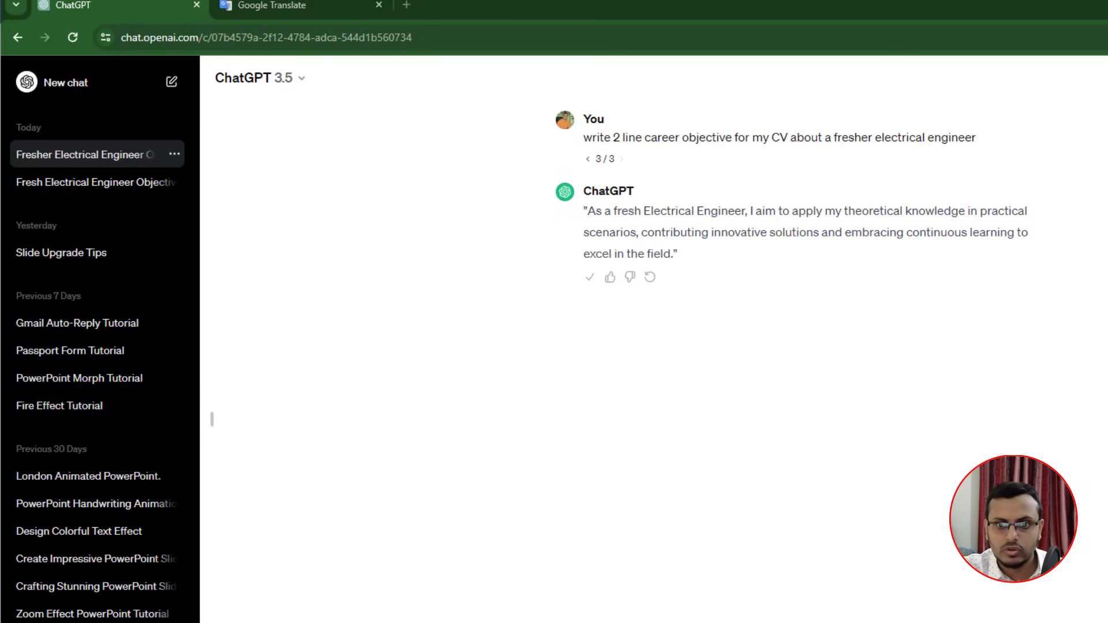
key(alt+Tab)
Step: Paste the two-line objective over the old paragraph, remove the quote mark, and justify it
drag(753, 409, 488, 353)
key(ctrl+v)
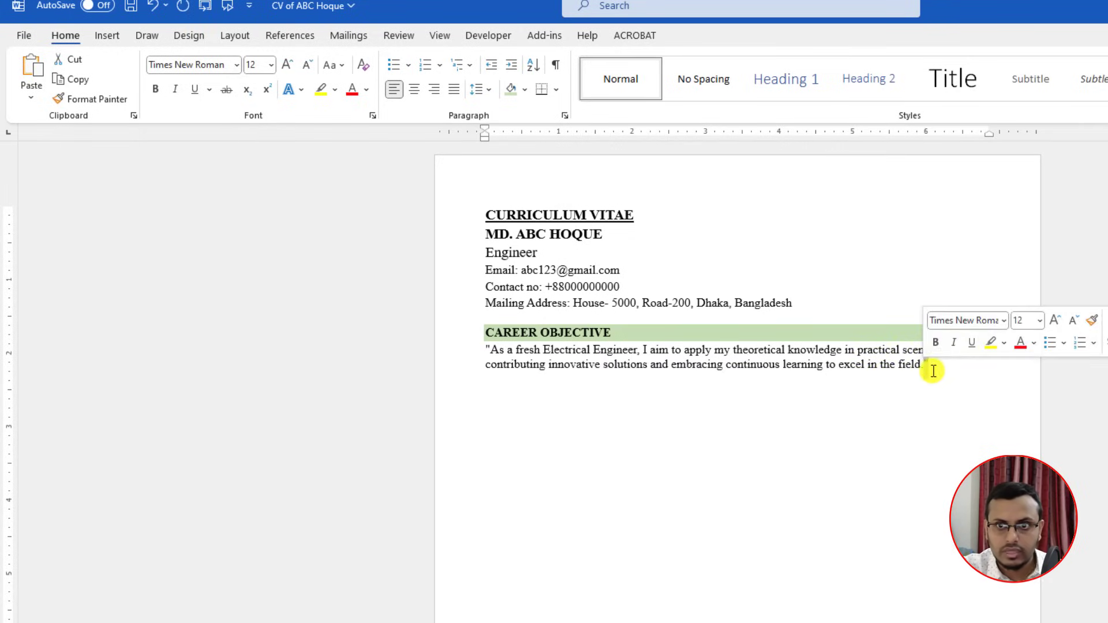
drag(926, 366, 495, 357)
click(494, 357)
key(BackSpace)
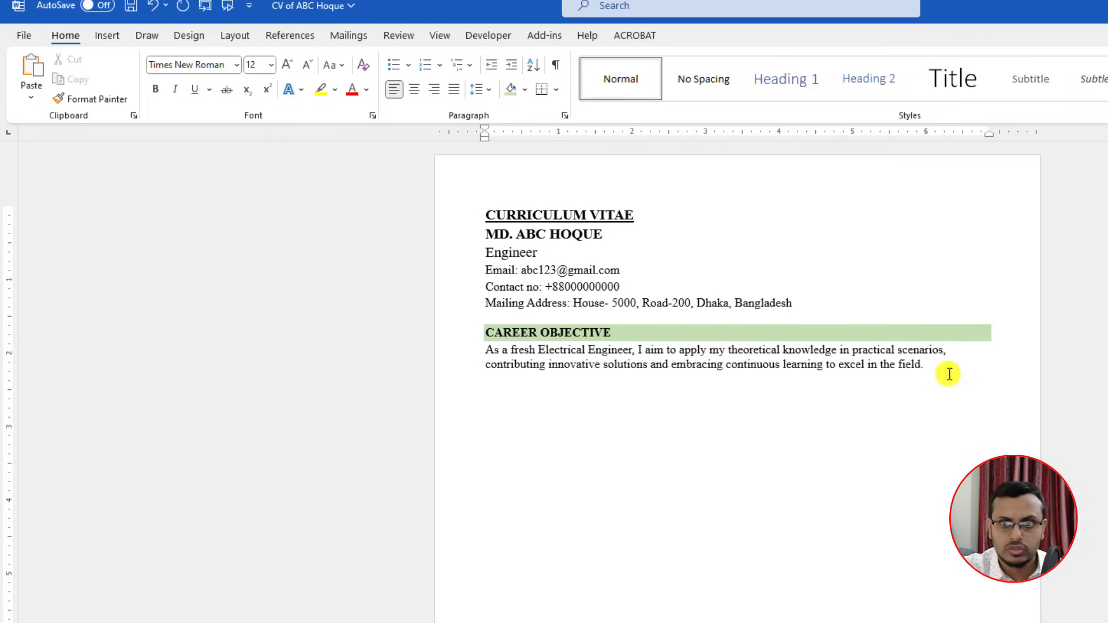
drag(929, 369, 490, 349)
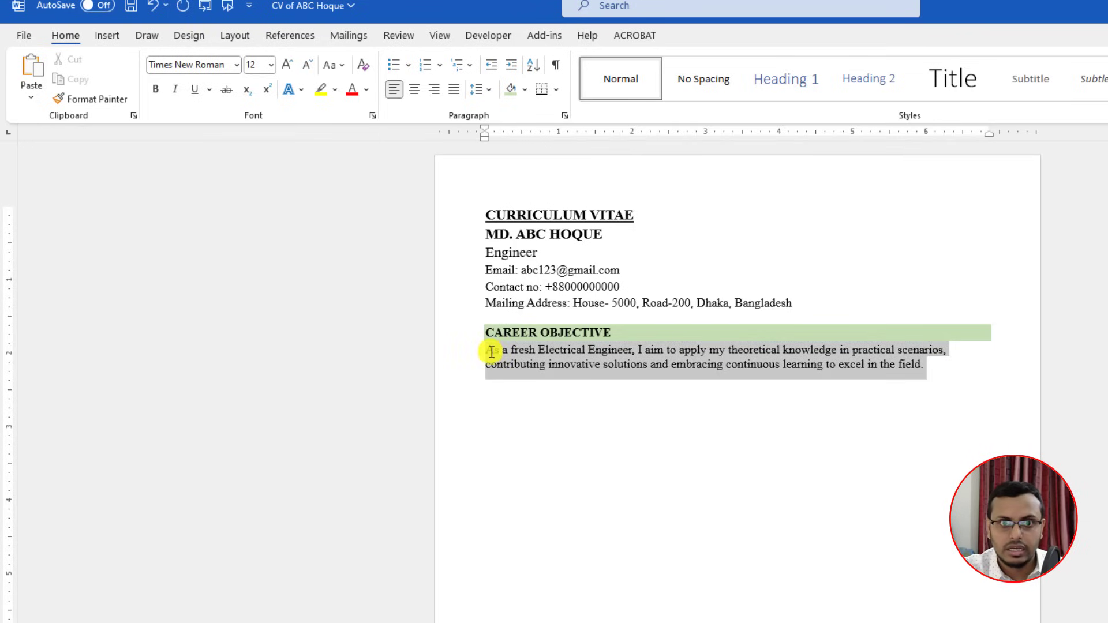
click(453, 89)
Step: Add a blank spacer line above the objective and shrink it to 3 pt
click(875, 426)
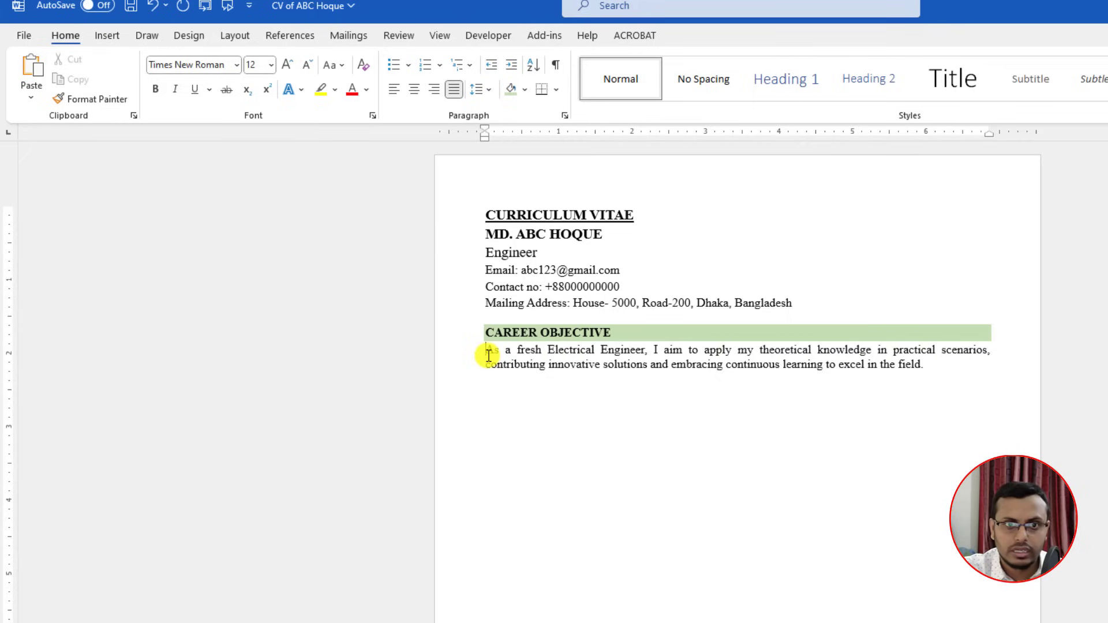
key(Return)
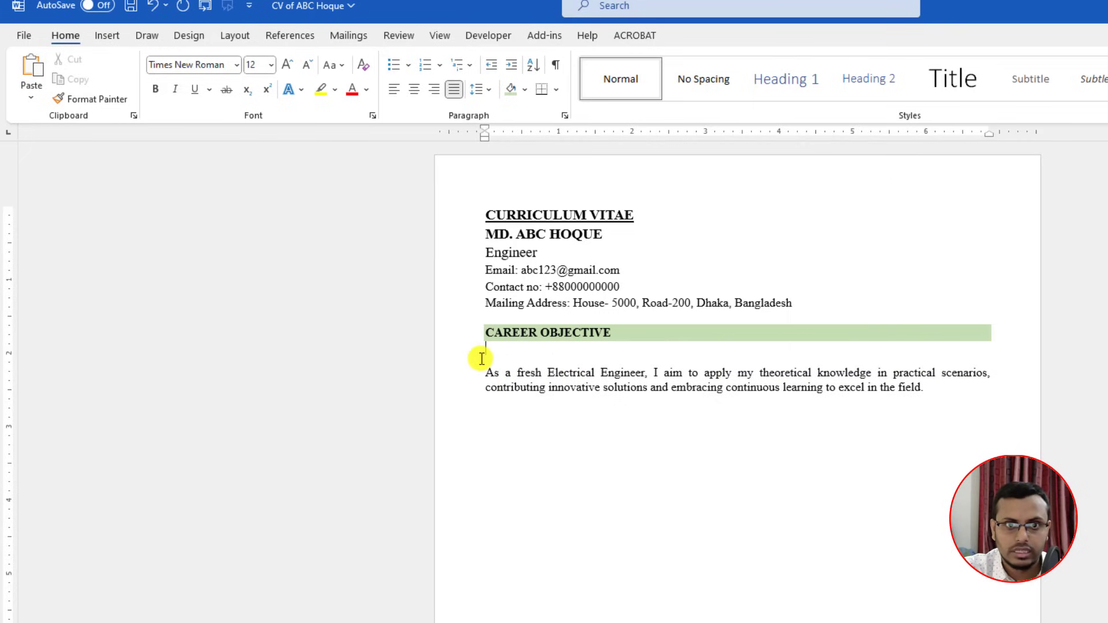
click(306, 65)
click(306, 65)
click(306, 65)
click(306, 65)
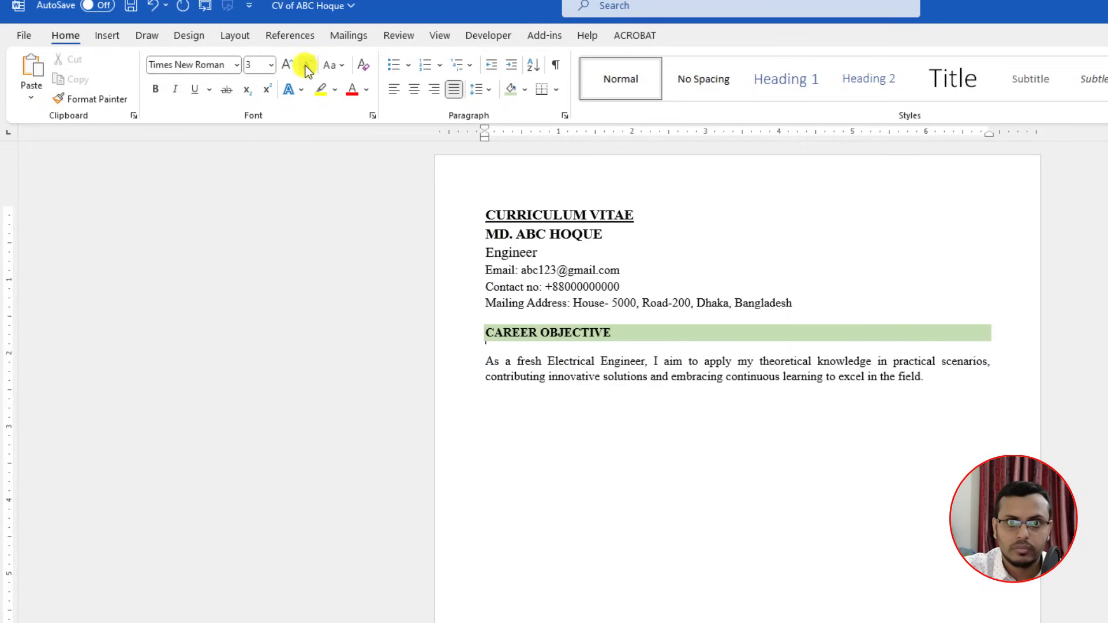
click(307, 65)
click(874, 397)
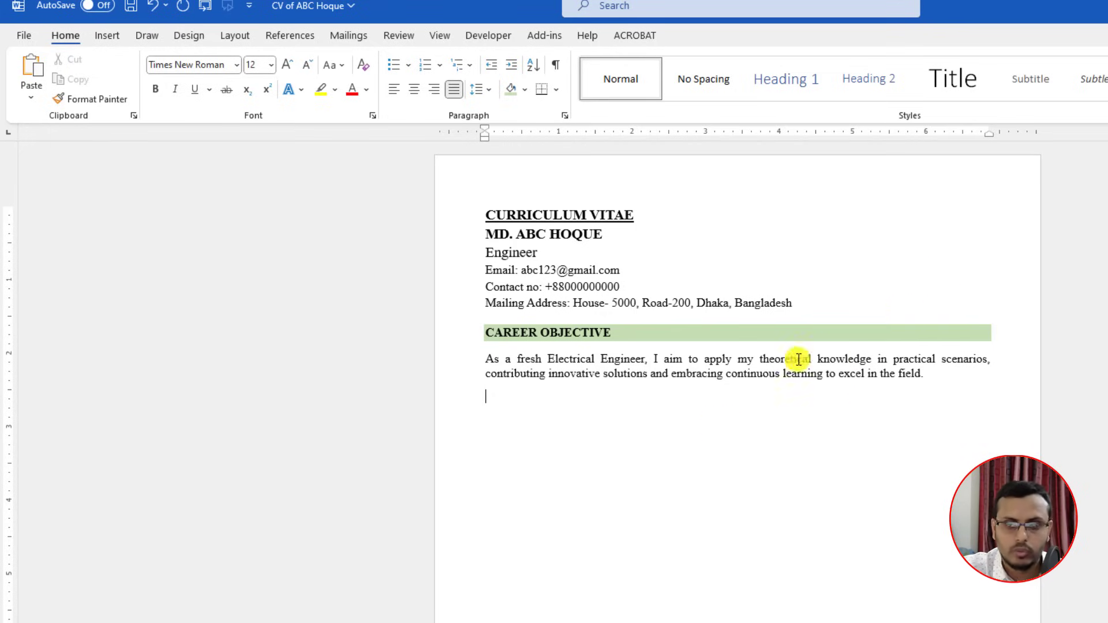
Step: Insert the portrait photo from the Desktop into the CV
click(106, 35)
click(174, 83)
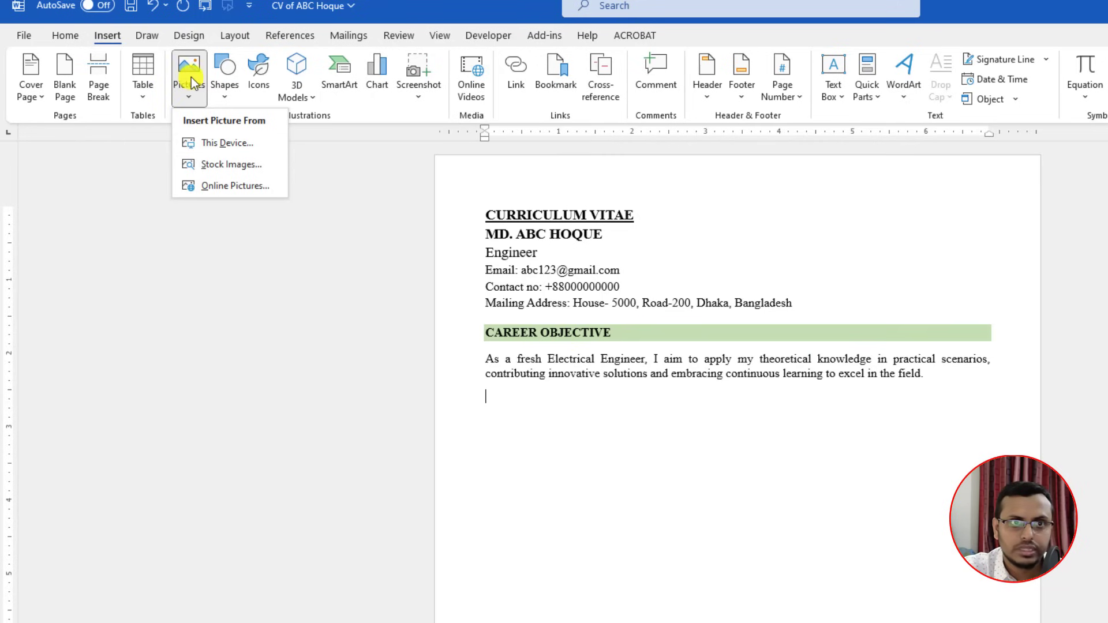
click(223, 146)
click(63, 113)
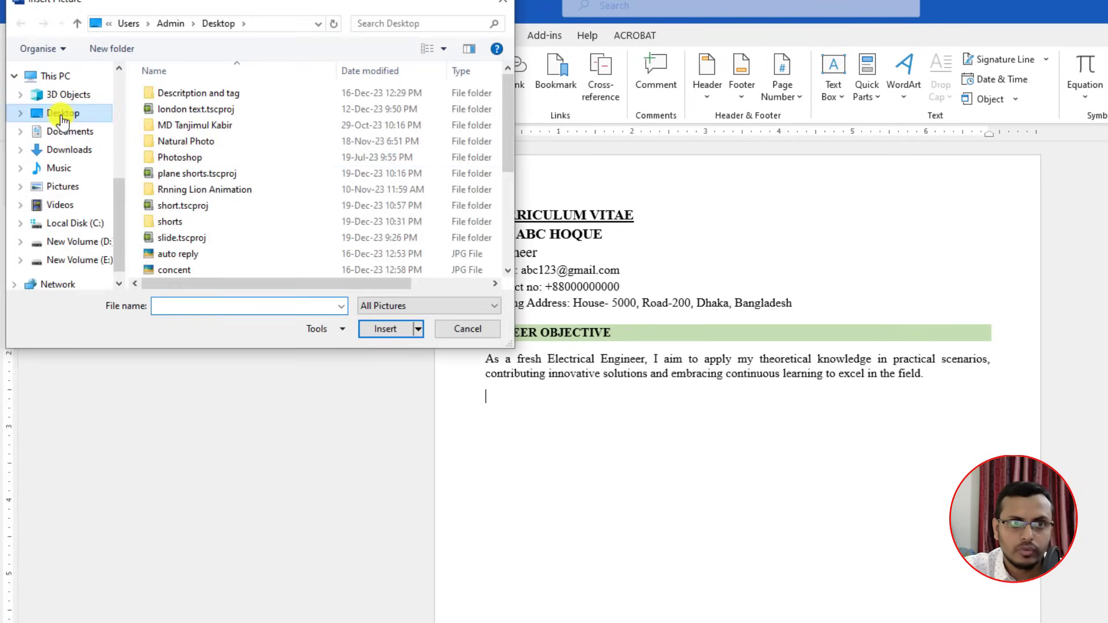
drag(507, 136, 329, 282)
click(269, 246)
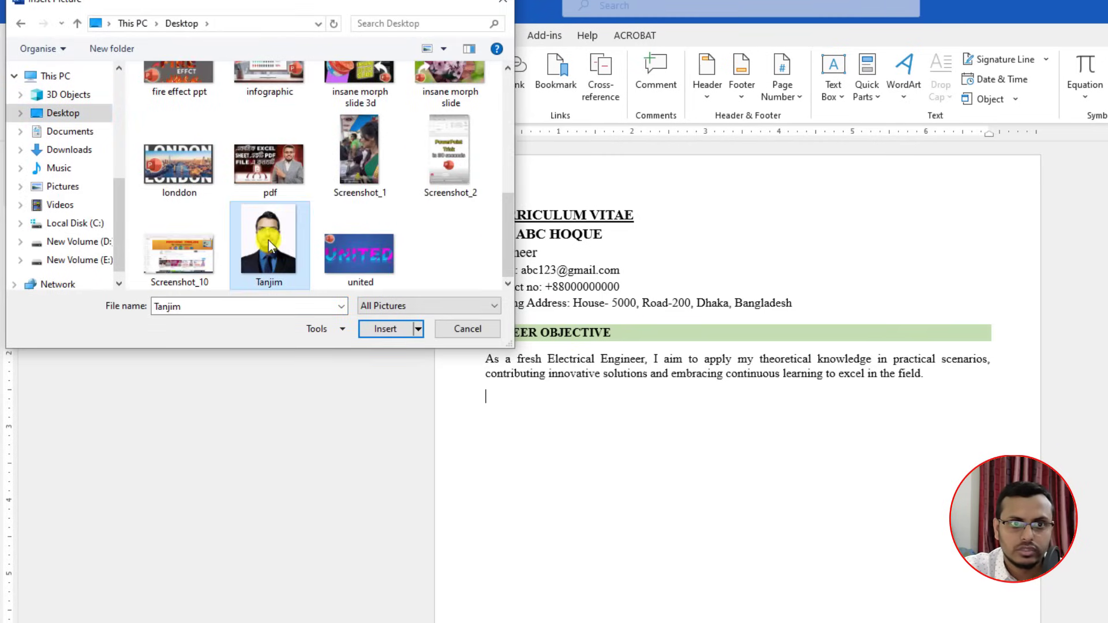
click(390, 330)
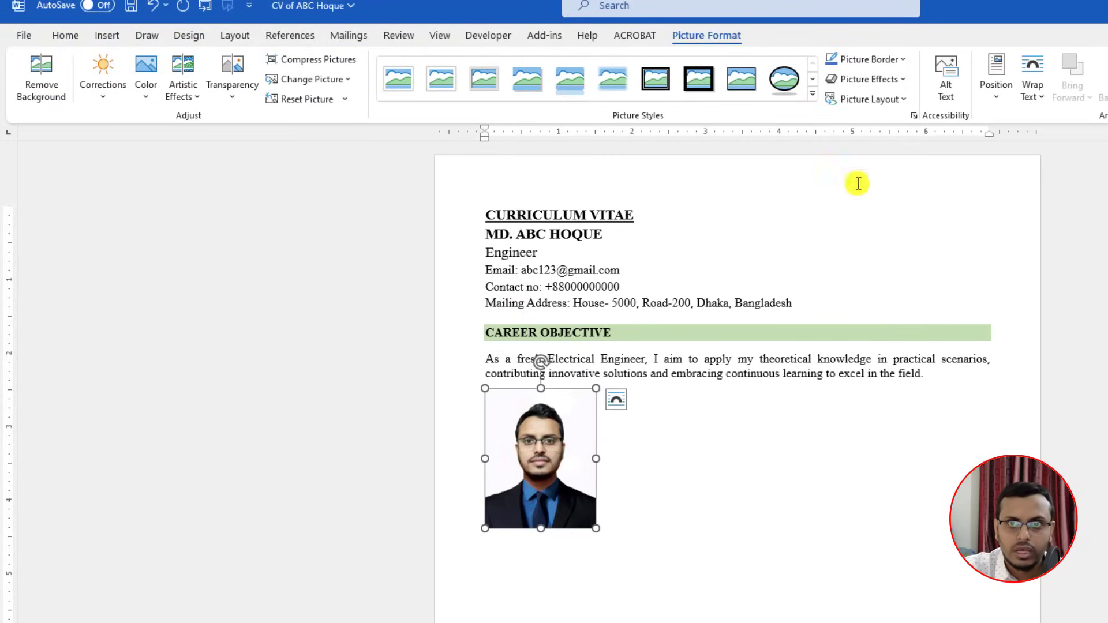
Step: Set the photo in front of text with a white border, shrink it, and place it top-right
click(1027, 93)
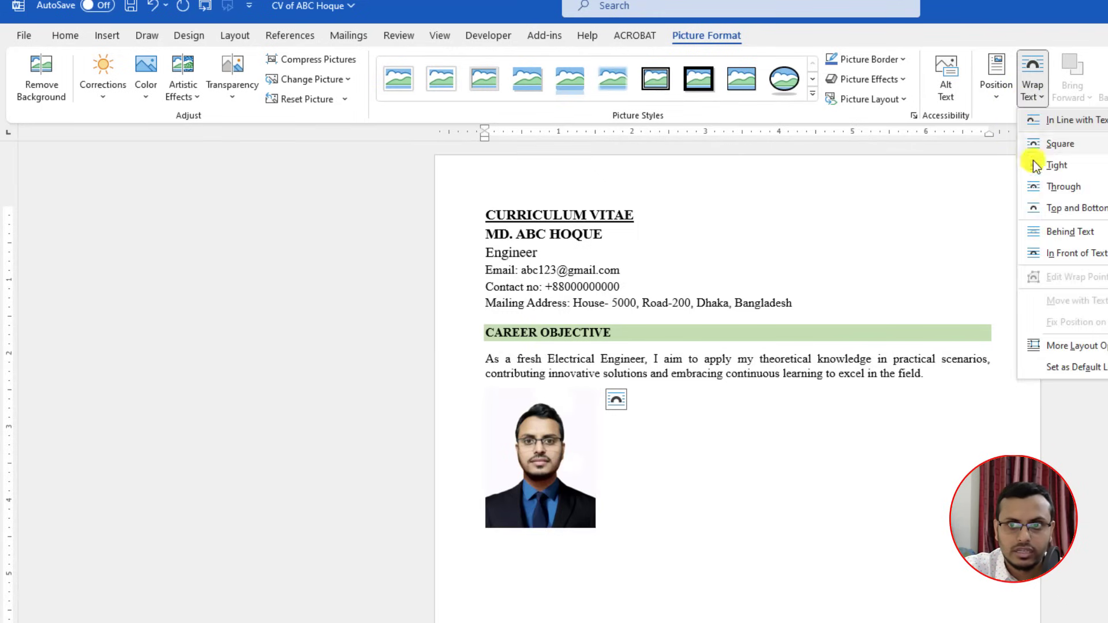
click(1067, 258)
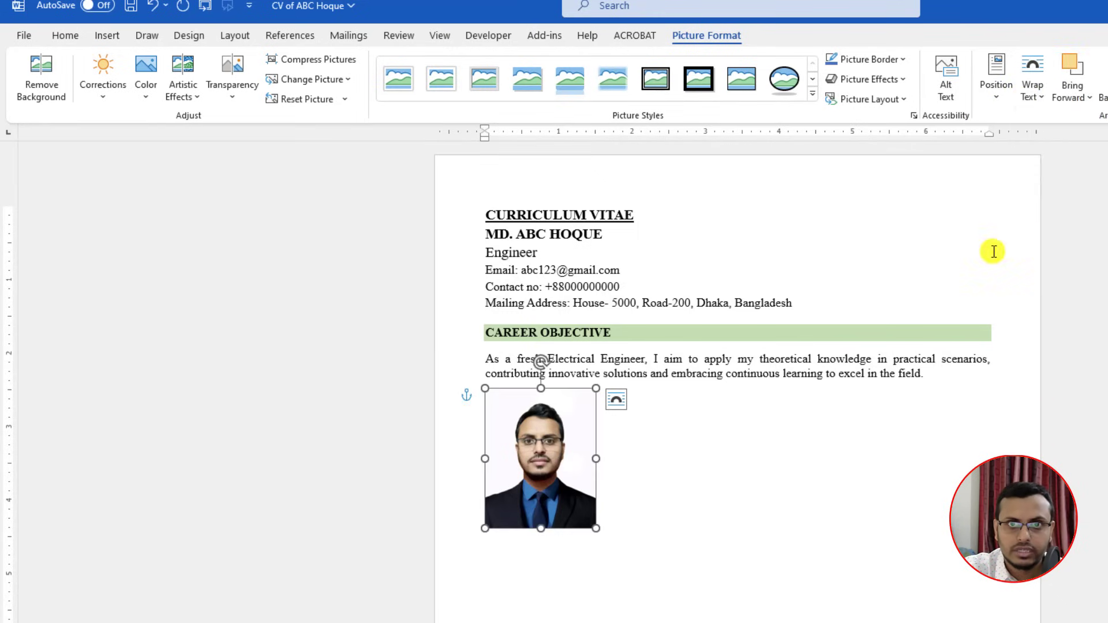
click(901, 60)
click(843, 134)
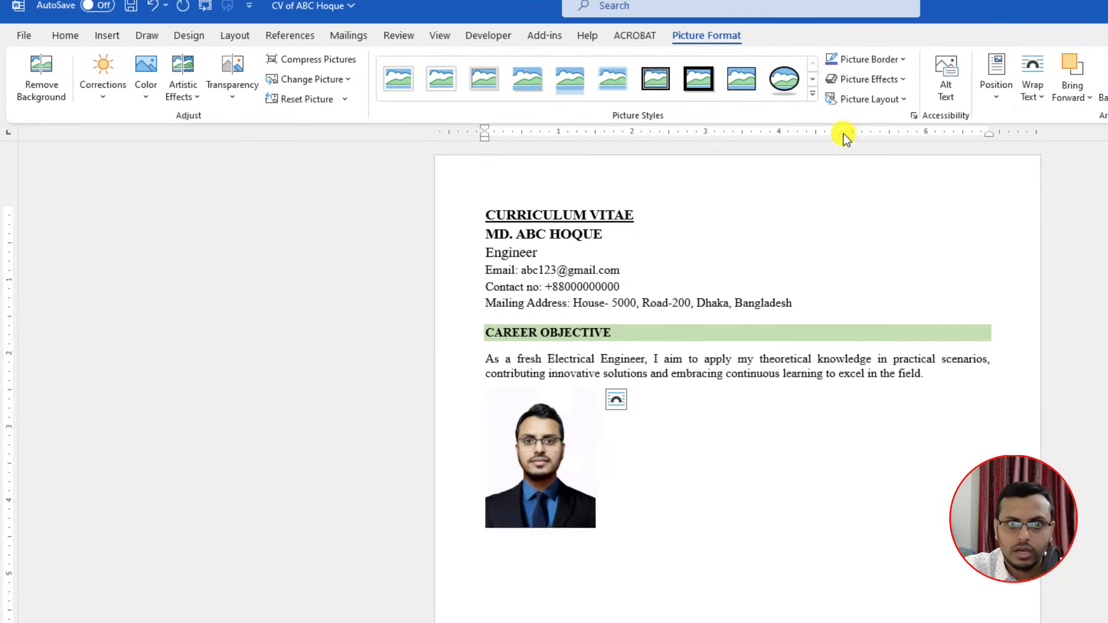
drag(549, 445, 928, 248)
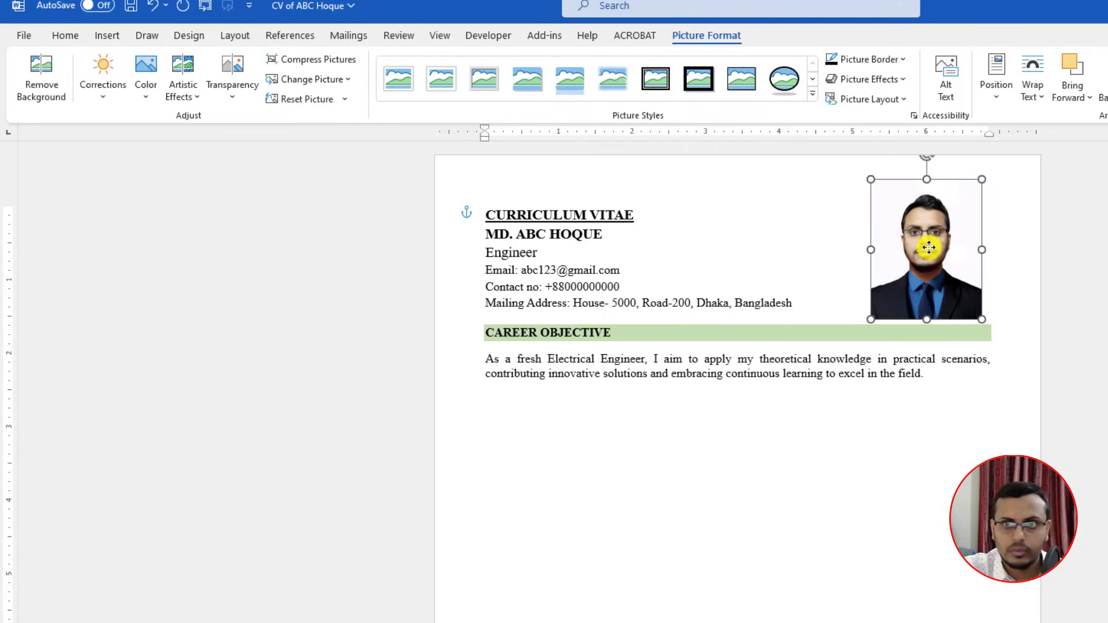
drag(985, 179, 952, 221)
drag(905, 266, 937, 264)
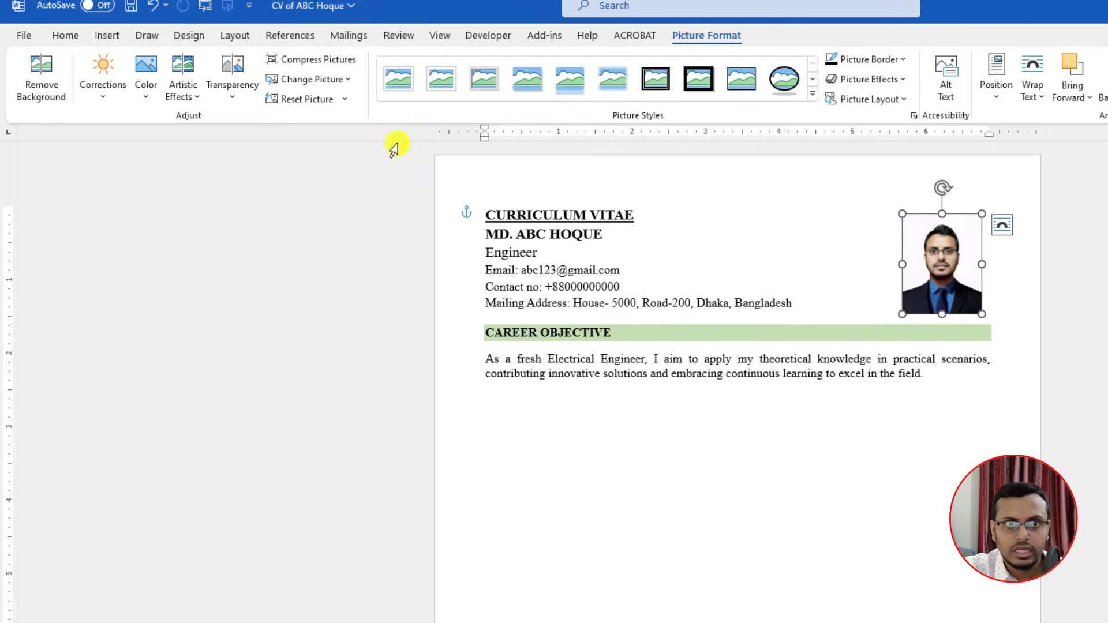
Step: Align the photo to the right margin against the gridlines, then hide the gridlines
click(438, 36)
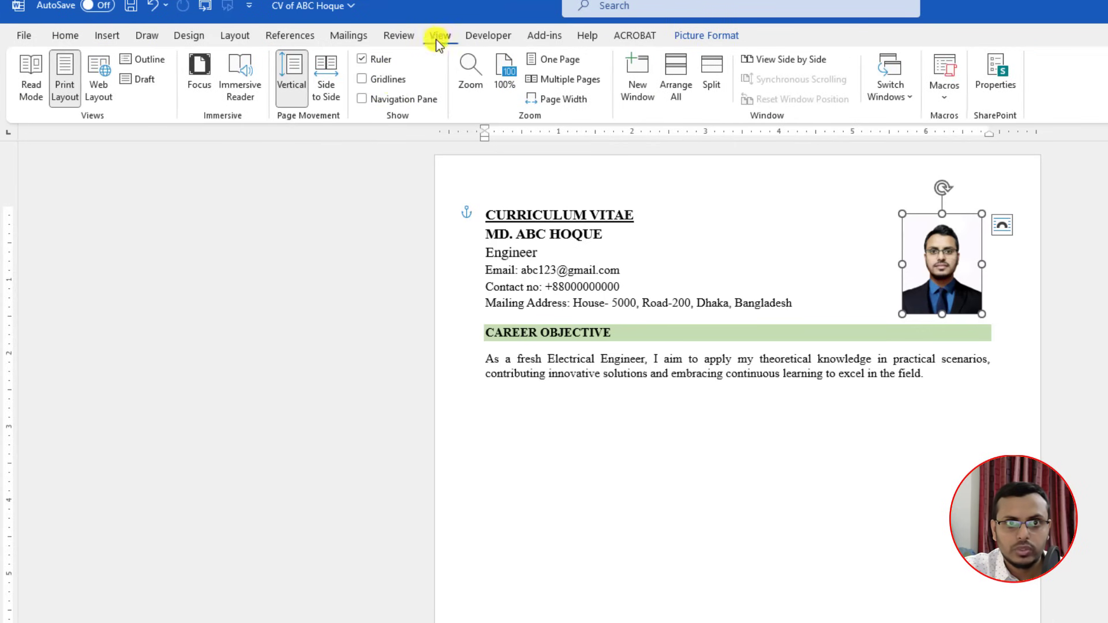
click(390, 80)
drag(942, 261, 956, 270)
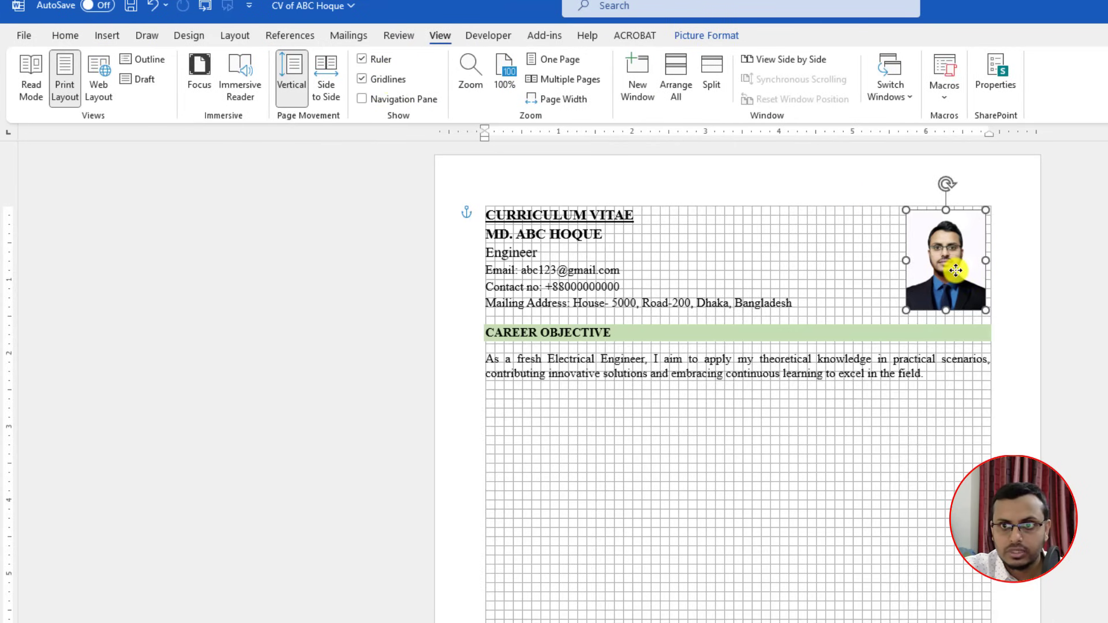
click(1011, 271)
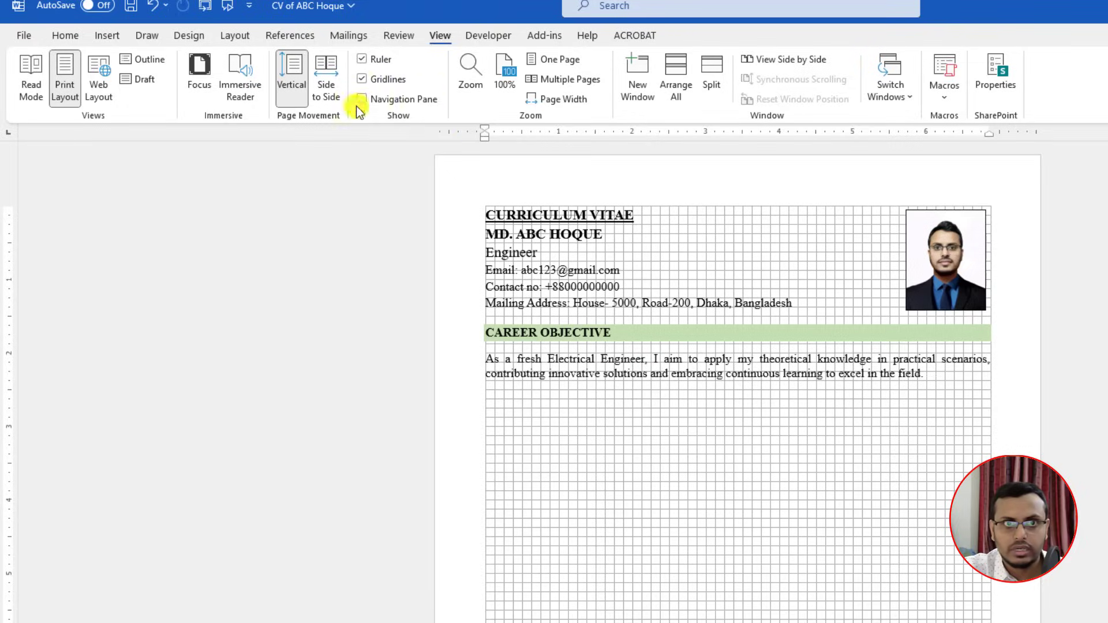
click(368, 80)
click(559, 407)
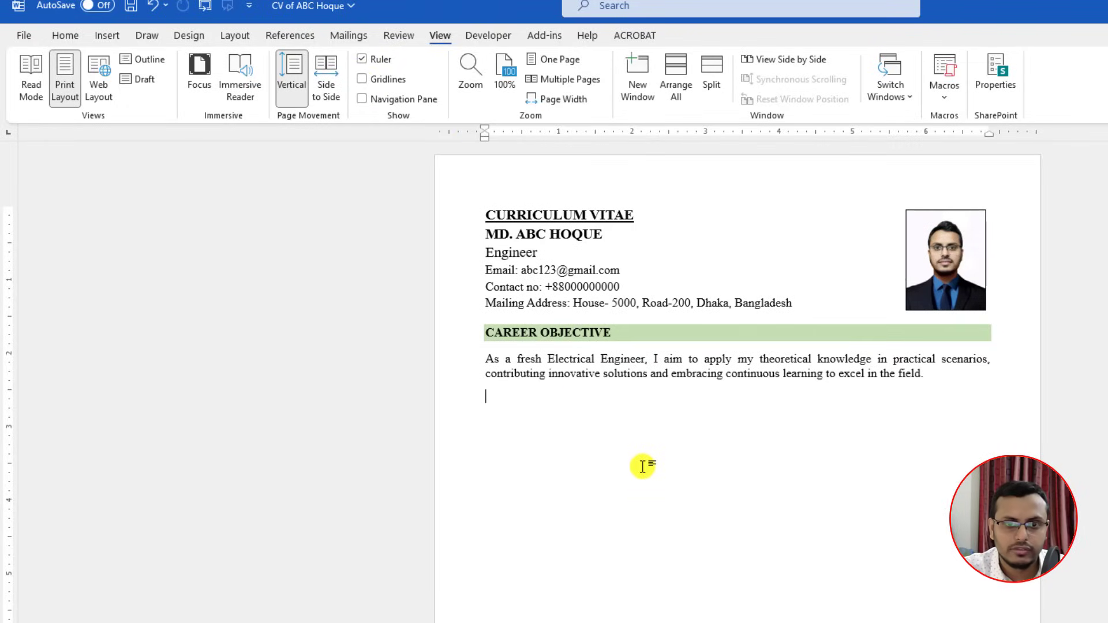
Step: Type a bold, light-green-shaded ACADEMIC QUALIFICATION: heading
text(ACADEMIC QUALIFICATION:)
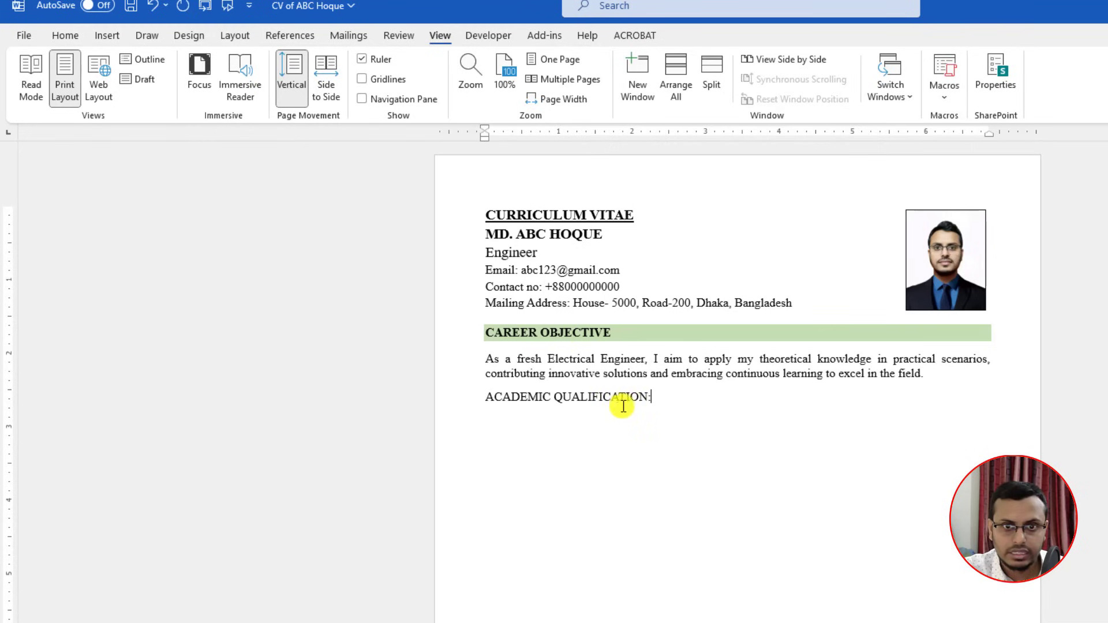
drag(662, 396, 493, 396)
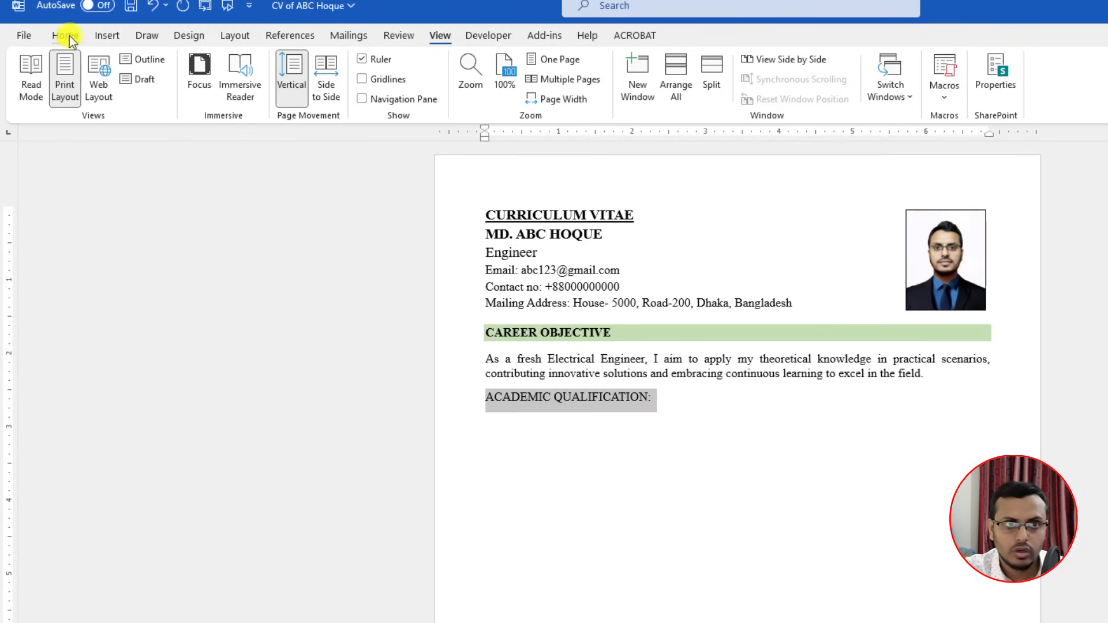
click(67, 35)
click(521, 89)
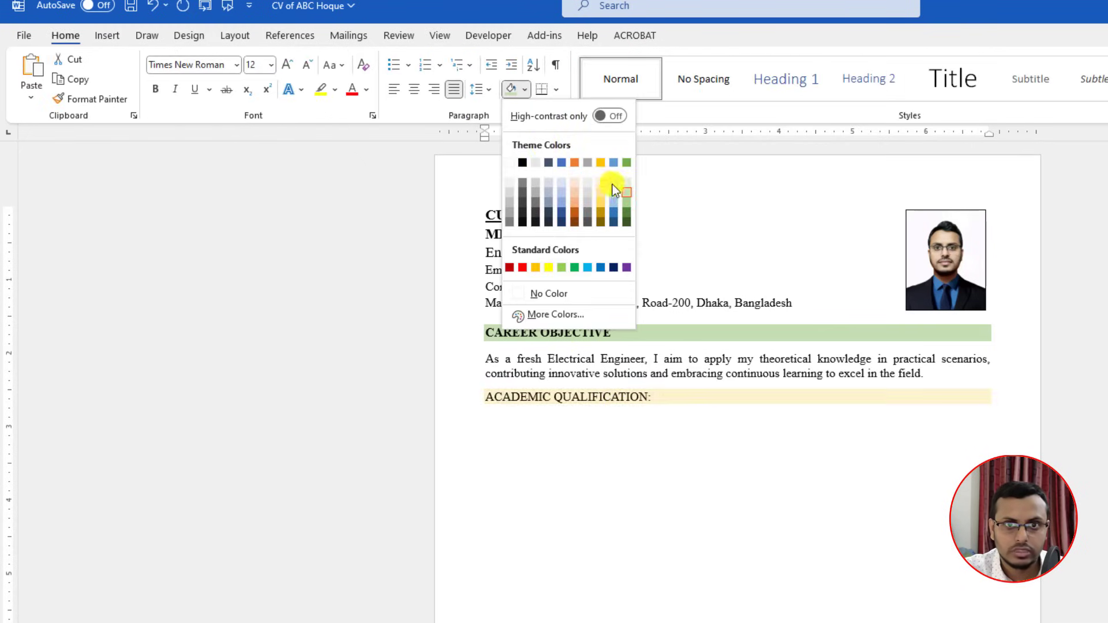
click(629, 193)
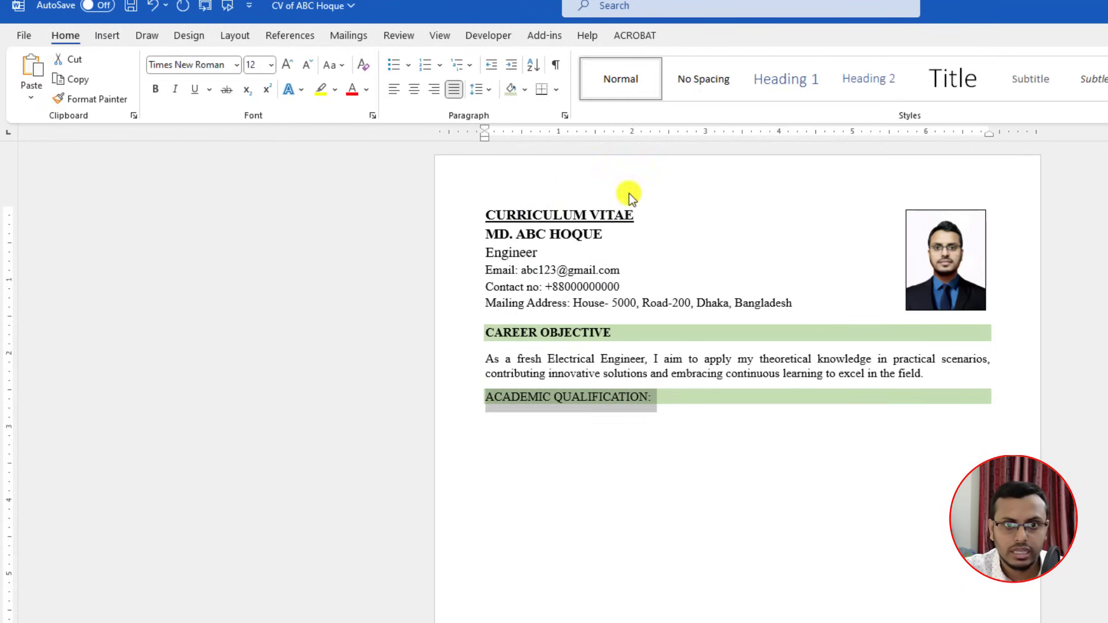
click(157, 90)
click(494, 431)
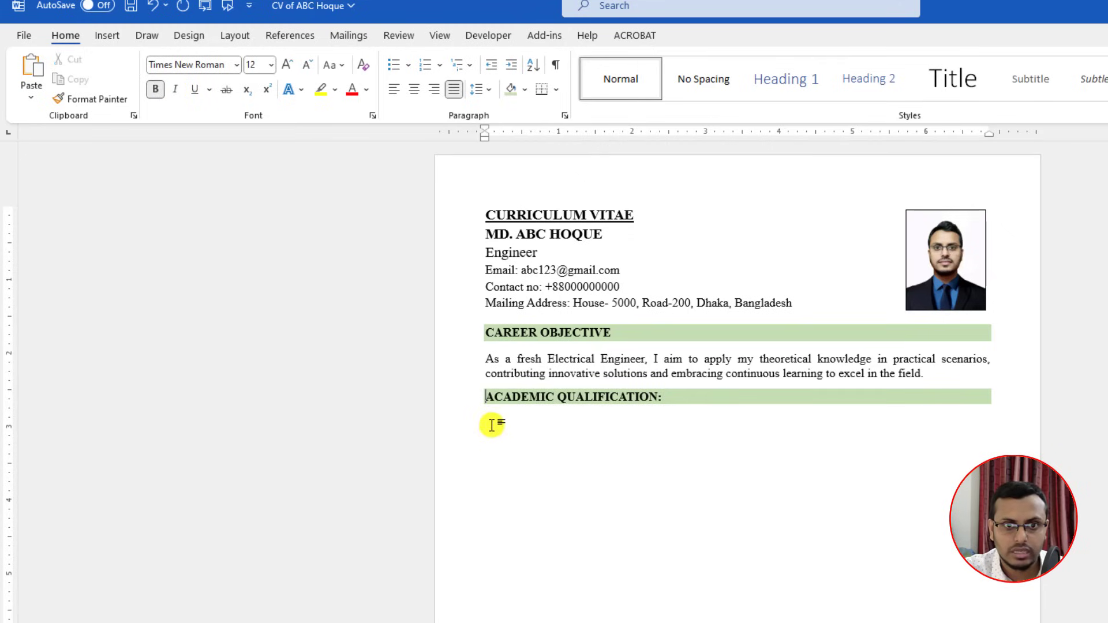
key(ctrl+z)
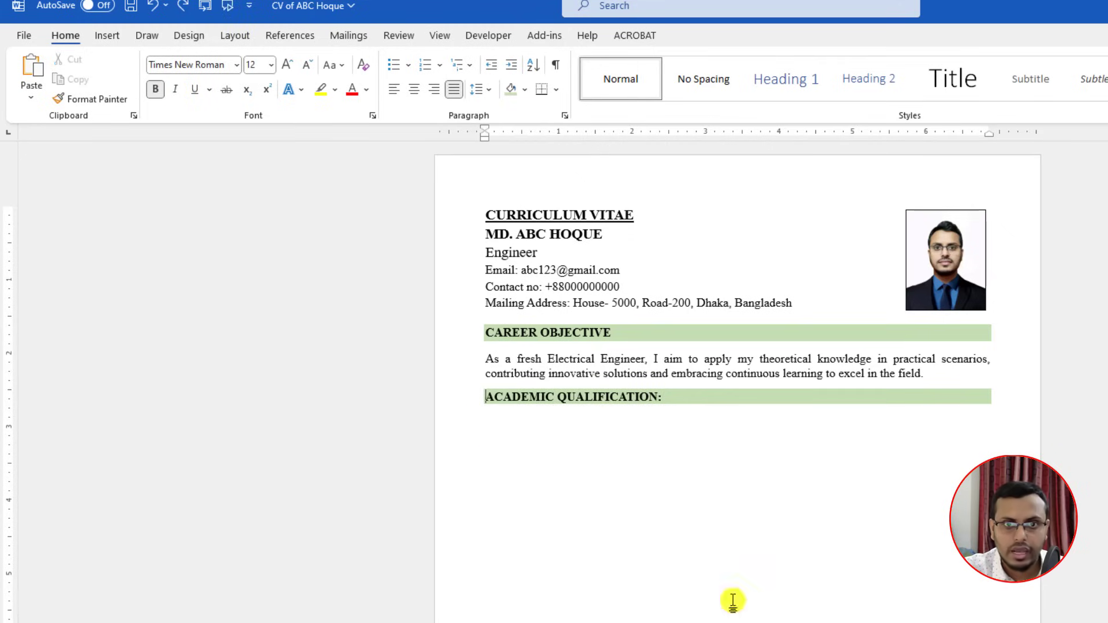
key(Right)
click(493, 420)
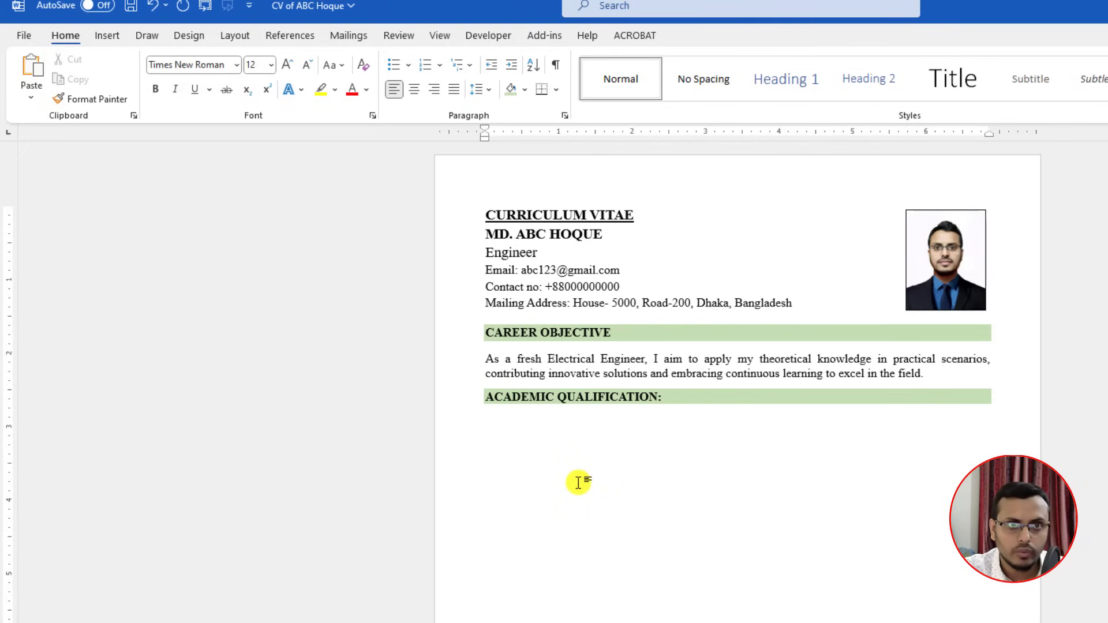
Step: Insert a six-column, four-row table and centre its header row at 12 pt
click(102, 38)
click(142, 92)
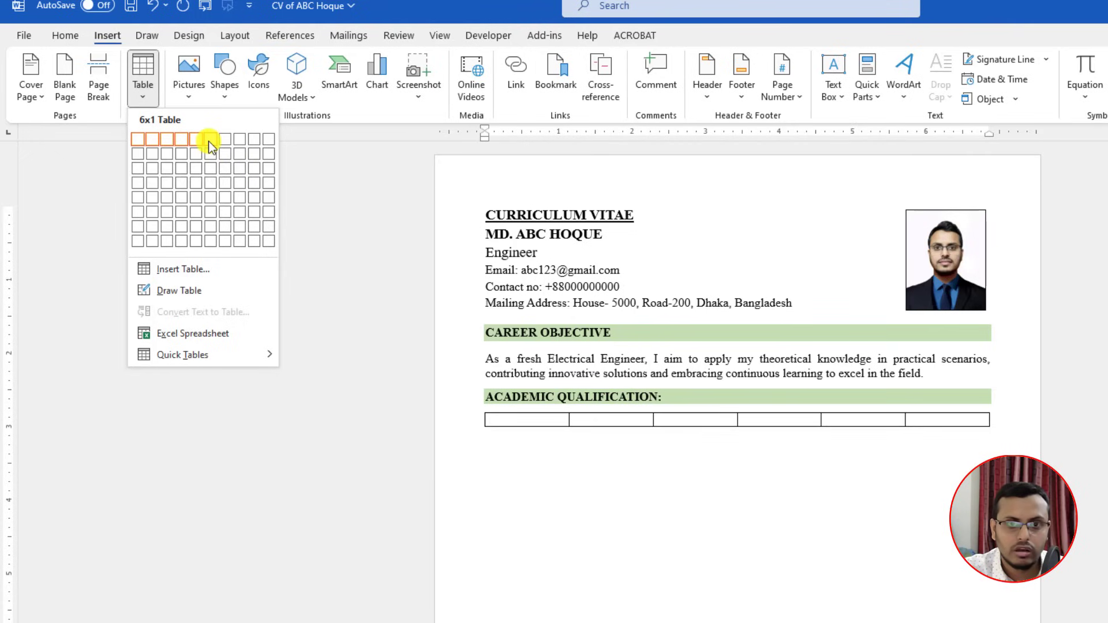
click(210, 181)
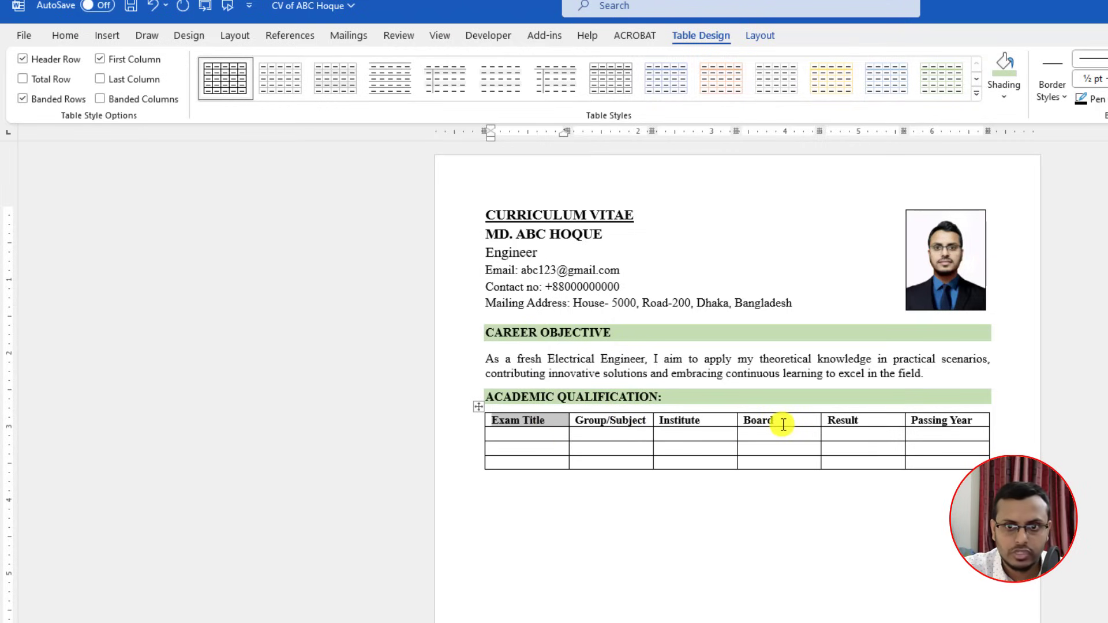
drag(973, 421, 549, 420)
click(63, 35)
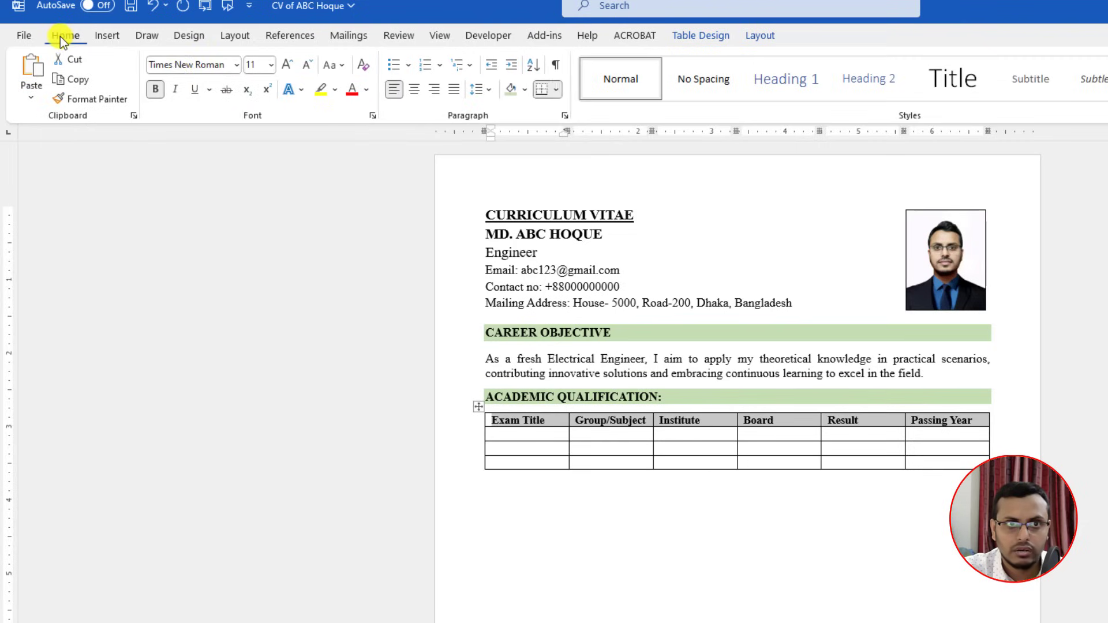
click(413, 91)
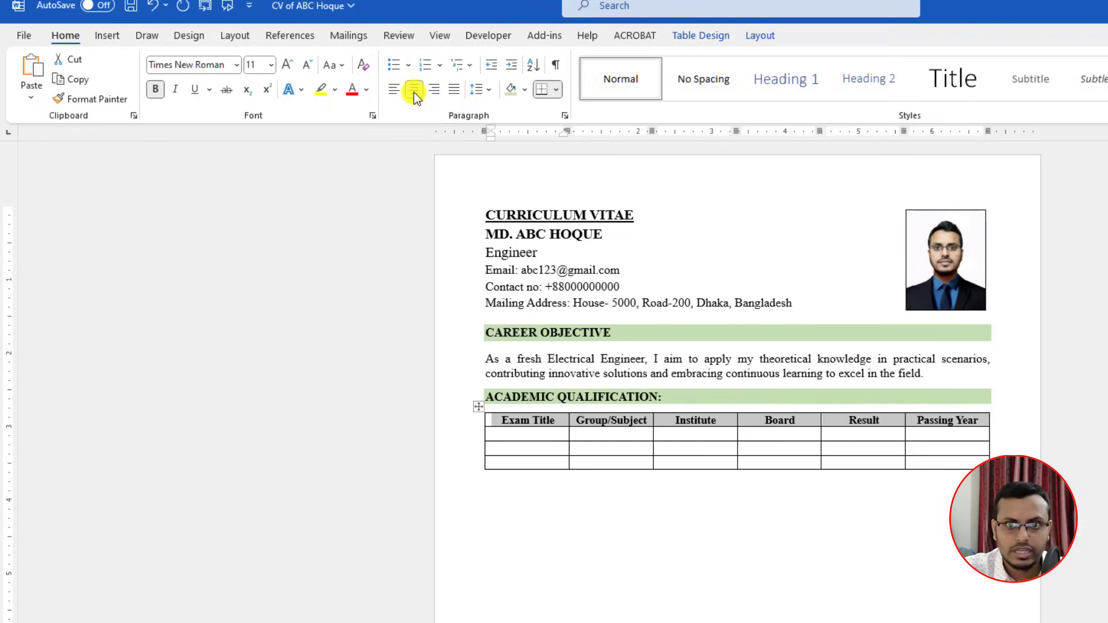
click(286, 65)
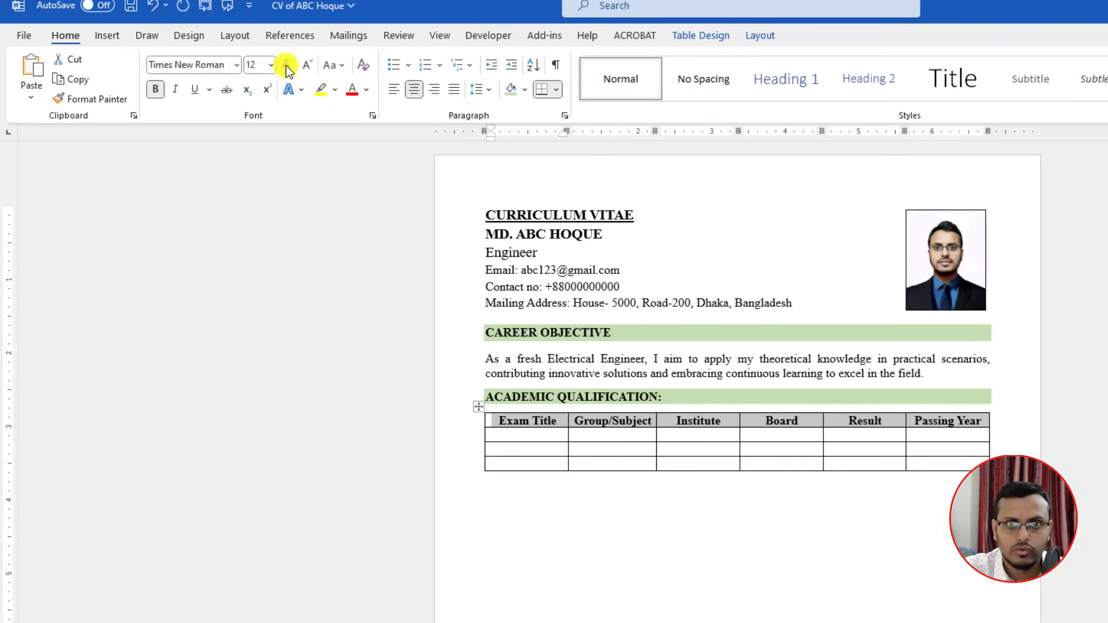
click(759, 34)
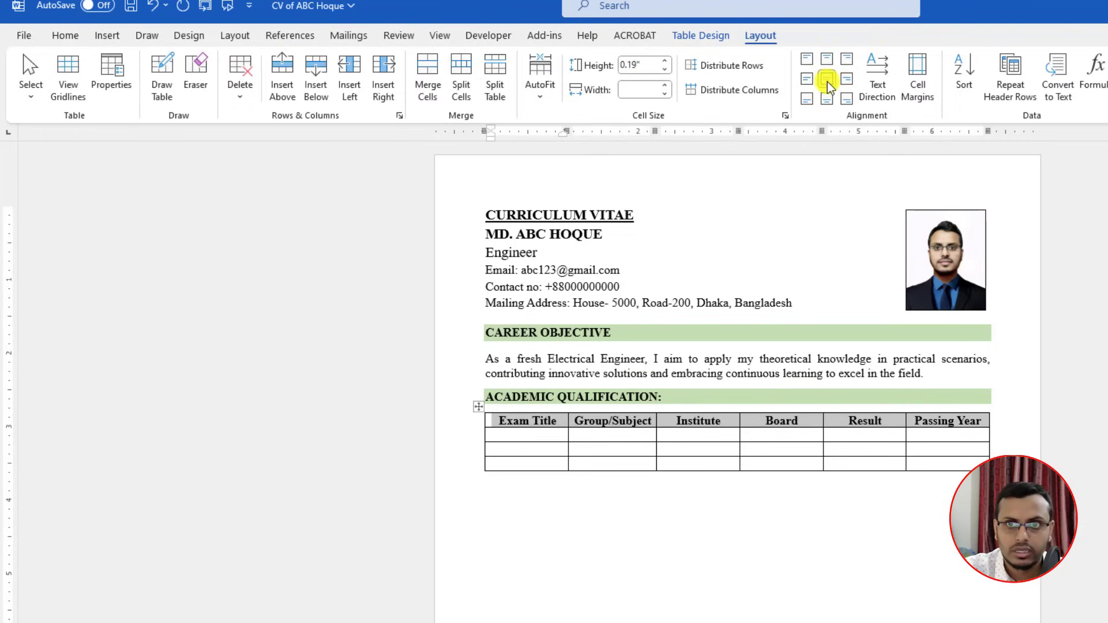
click(490, 434)
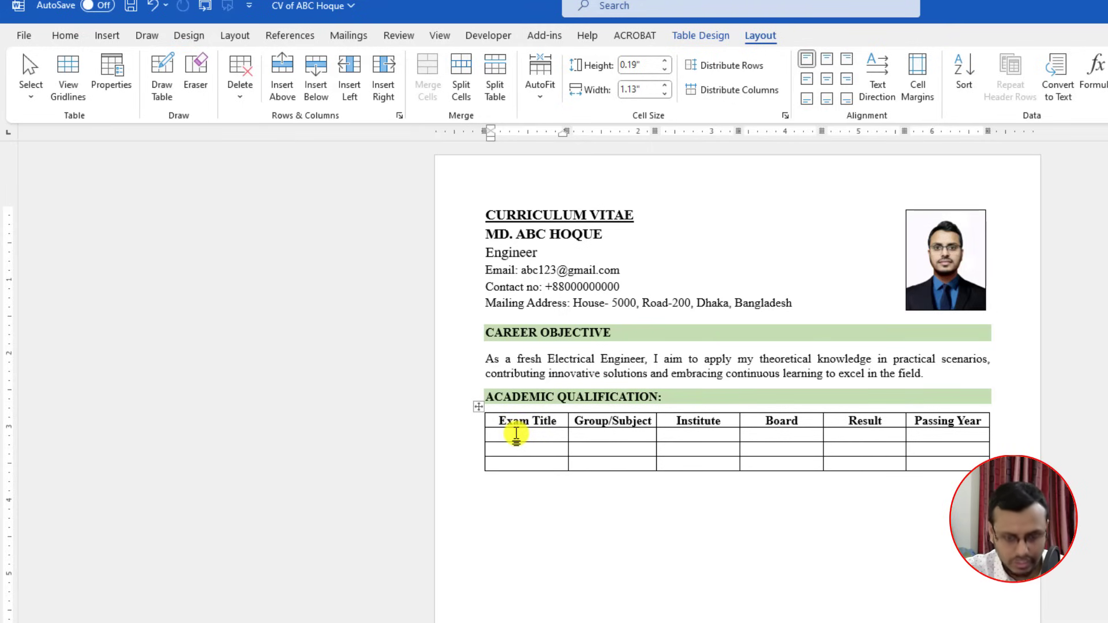
Step: Paste the Bachelor, HSC and SSC rows into the table, centred at 12 pt
text(Bachelor of Science	Electrical and Electronic Engineering	ABC University	-	CGPA: 3.93 out of 4	2018 Higher Secondary Certificate (HSC)	Science	CDE College of Dhaka	Dhaka	GPA: 3.68 out of 5	2014 Secondary School Certificate (SSC)	Science	ABC School and College	Jashore	GPA: 5 out of 5	2009)
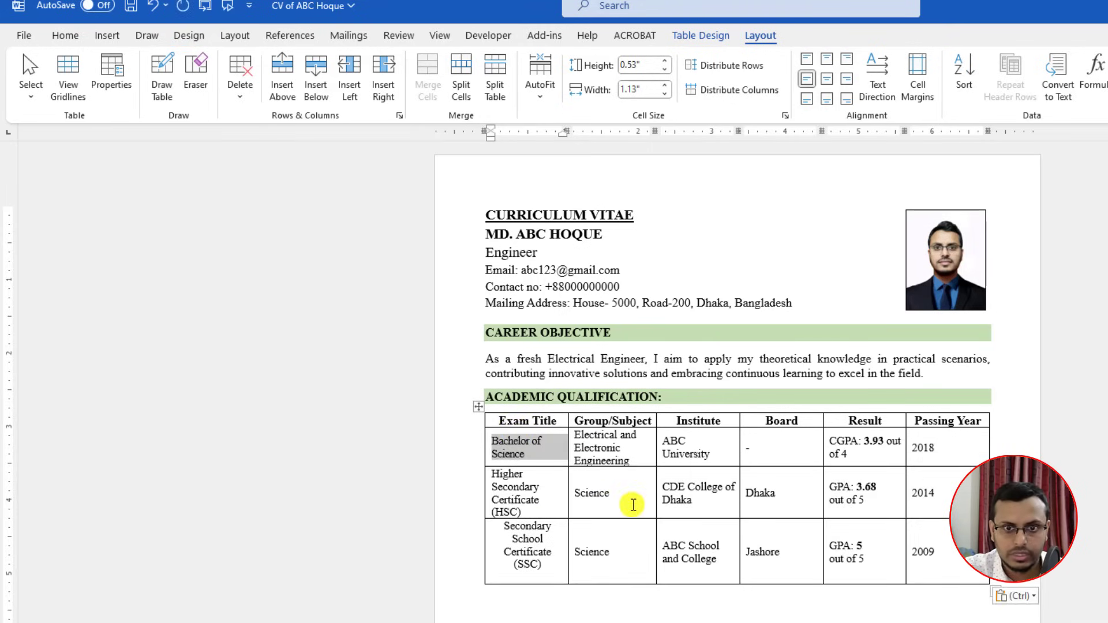
drag(788, 529, 521, 454)
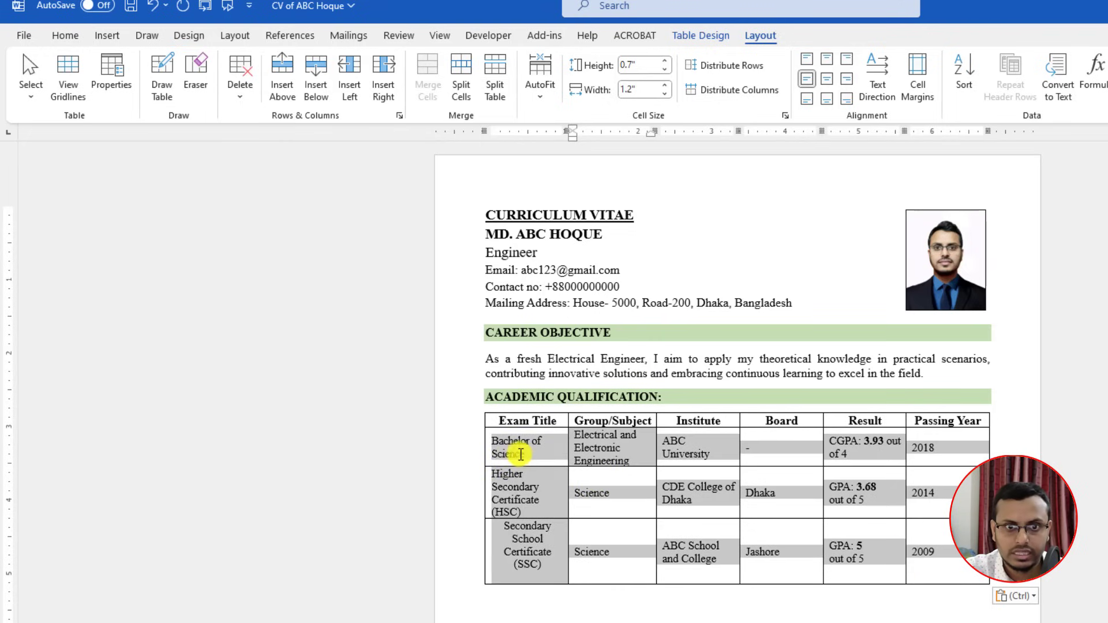
click(71, 36)
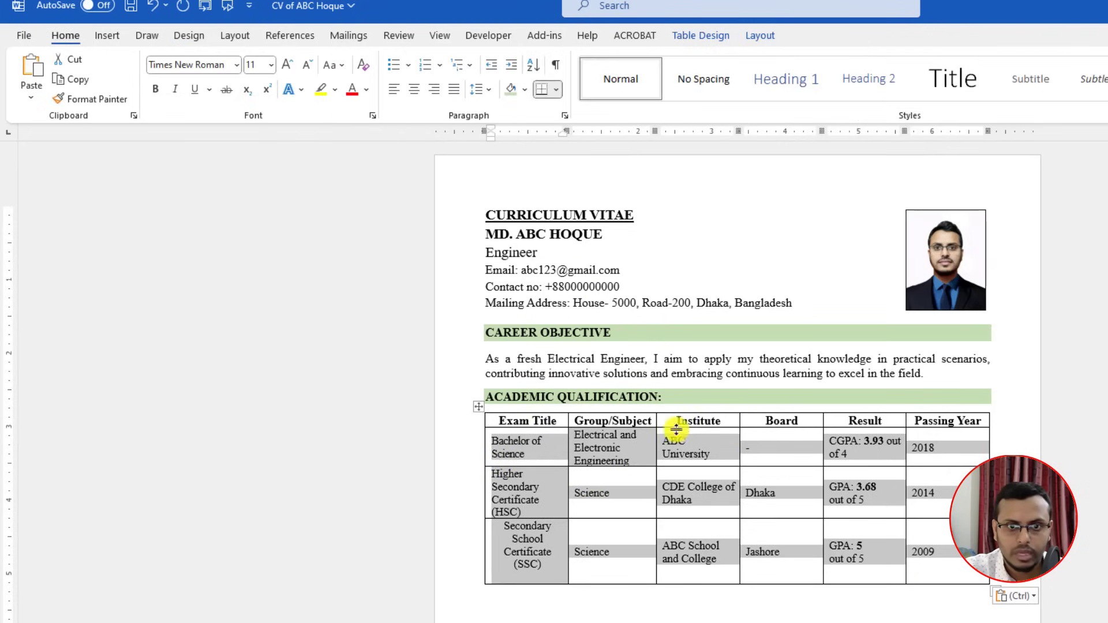
click(413, 88)
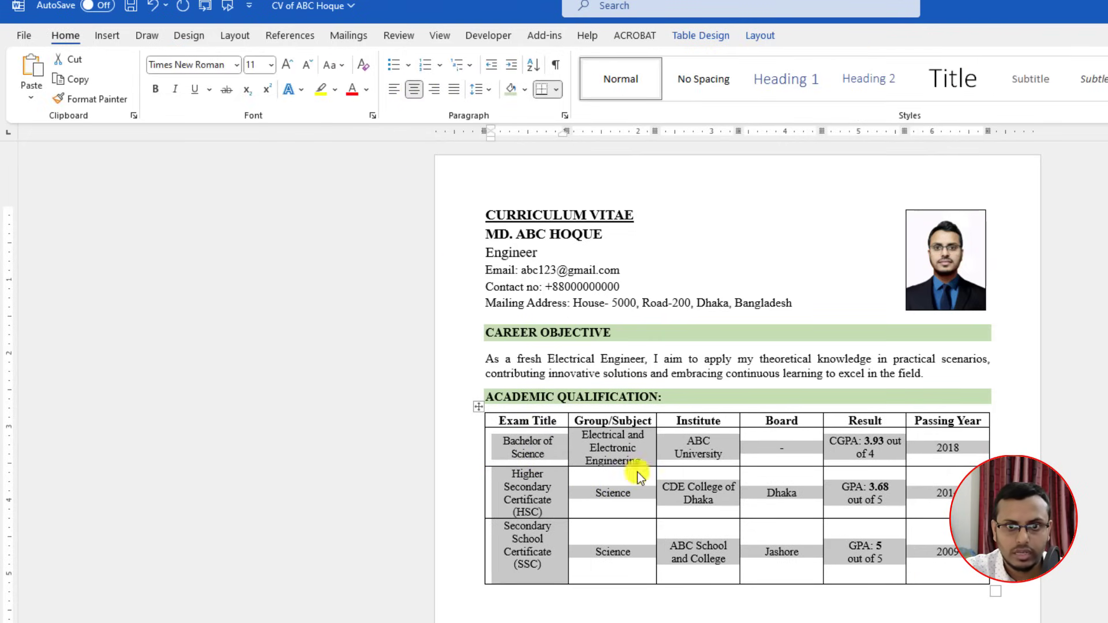
click(634, 503)
drag(932, 547, 522, 449)
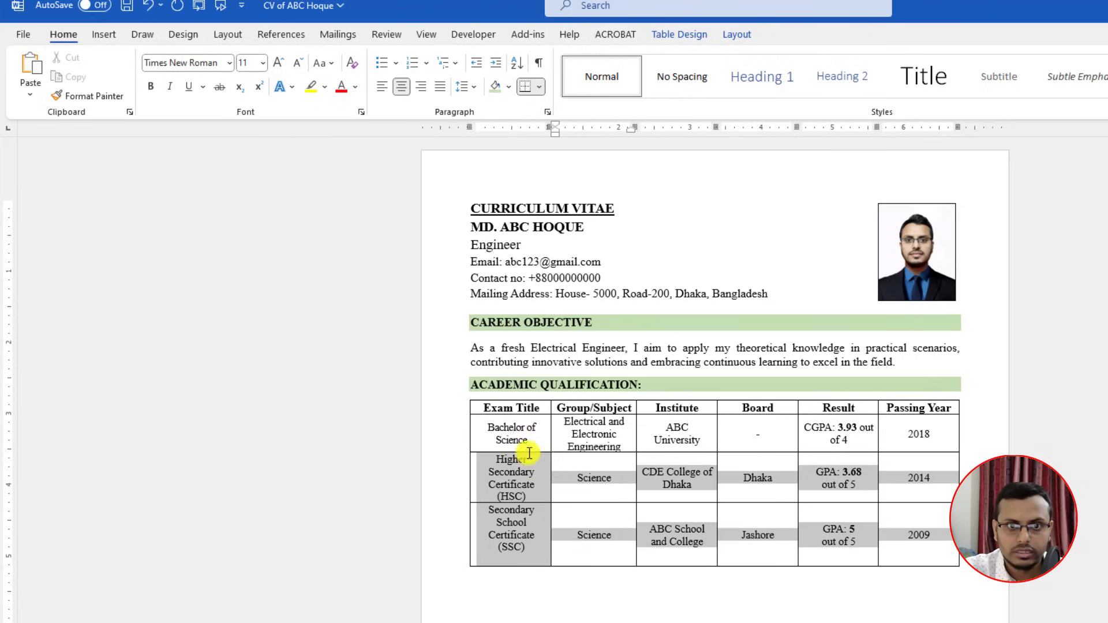
click(278, 64)
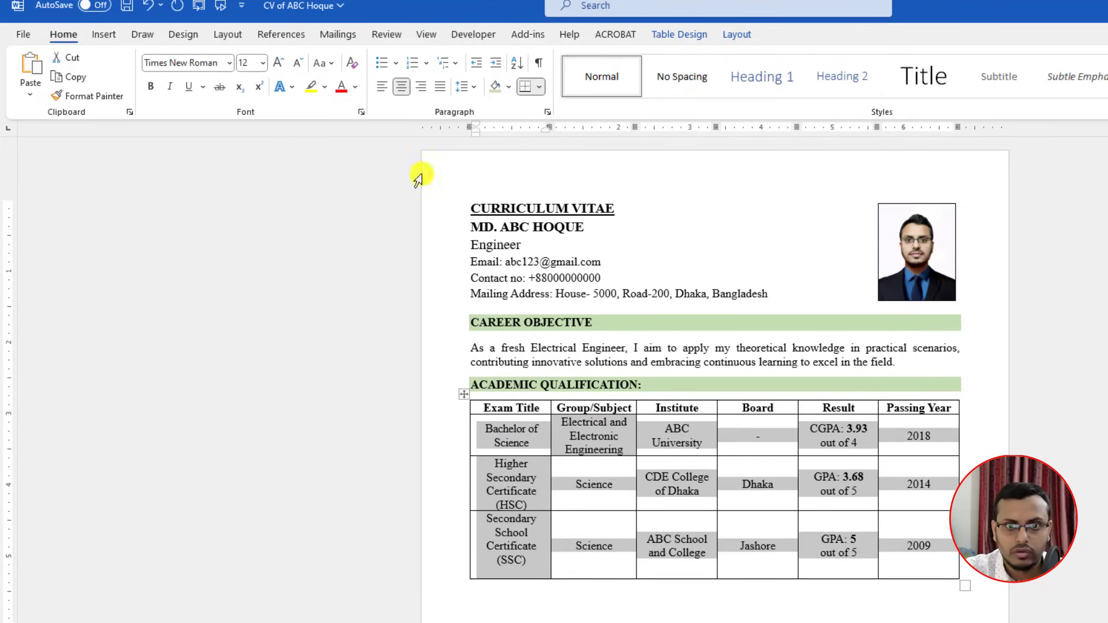
click(628, 478)
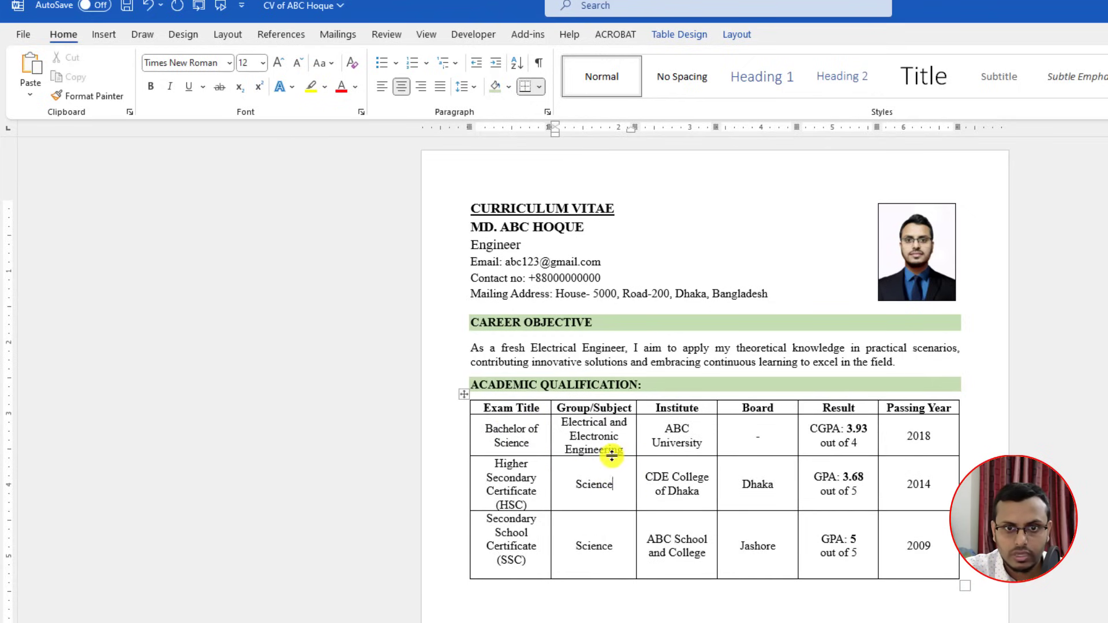
Step: Make the Bachelor of Science row taller and change the HSC GPA from 3.68 to 5.00
drag(612, 456, 613, 466)
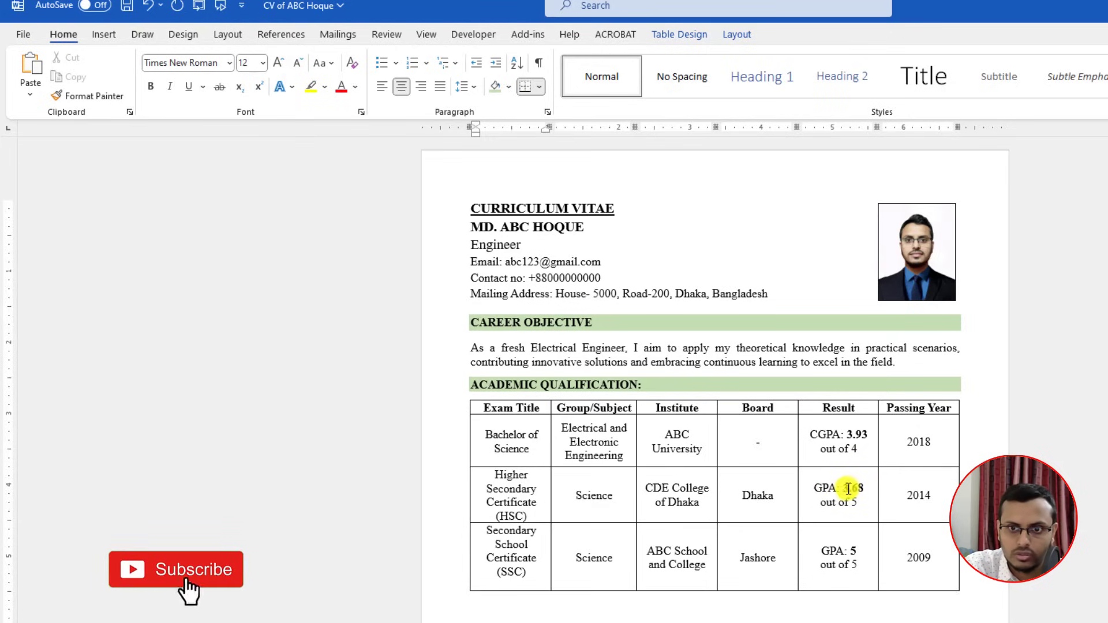
double_click(848, 488)
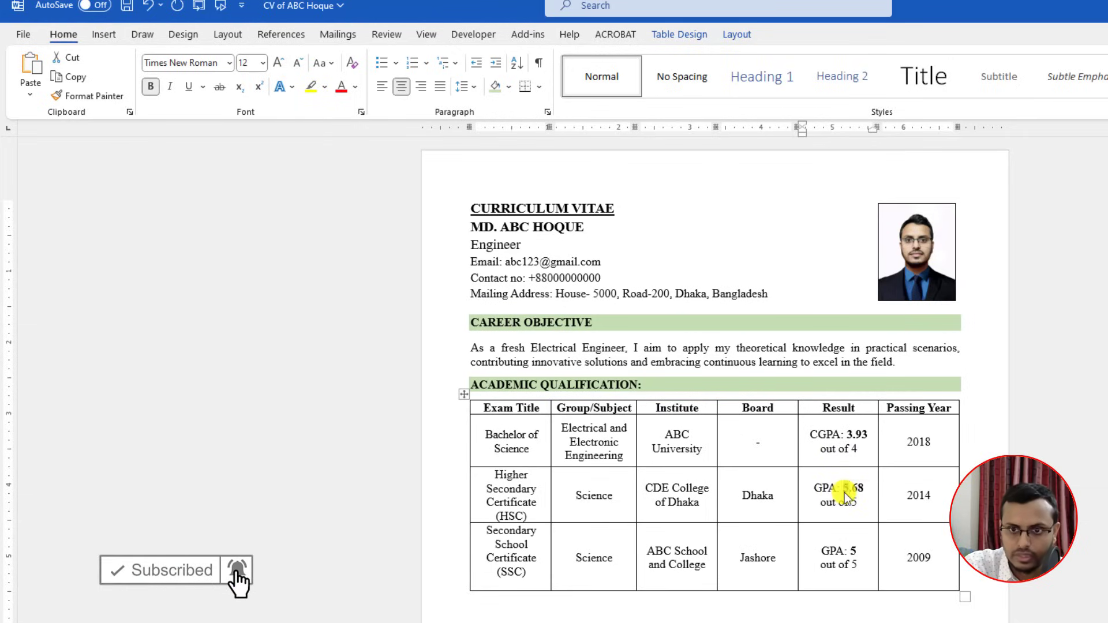
text(5.00)
click(927, 499)
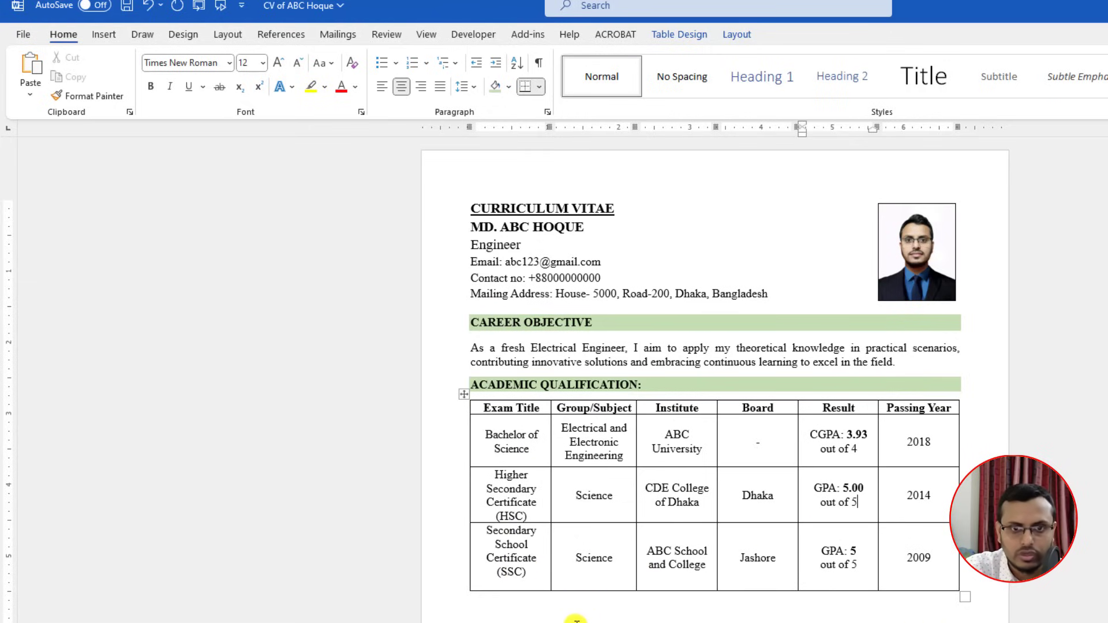
click(479, 615)
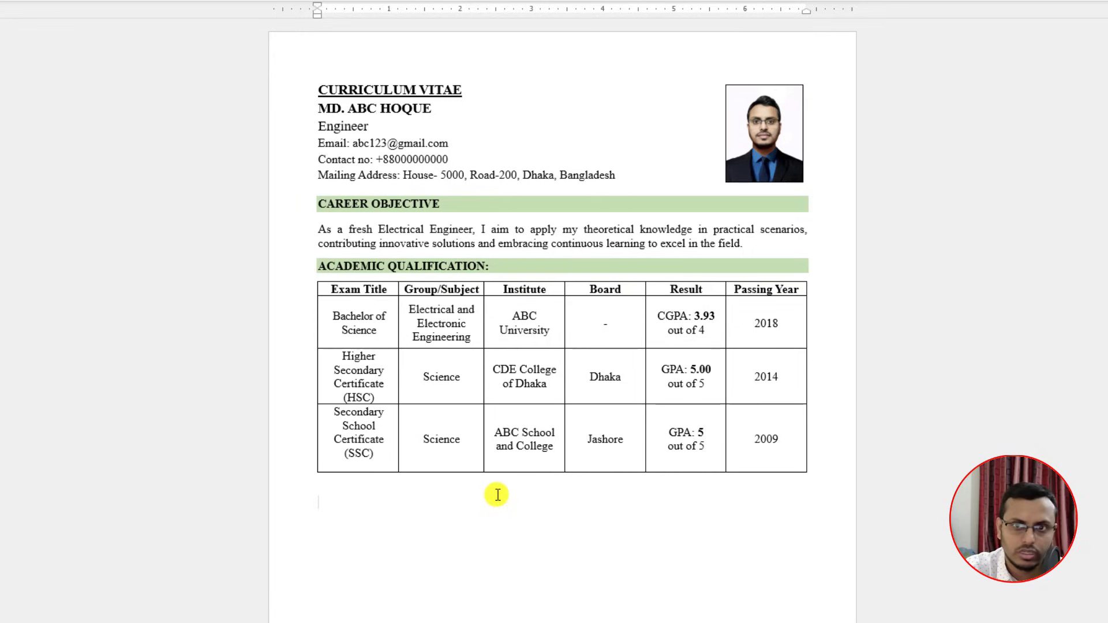
Step: Add a bold, green-shaded ICT QUALIFICATION heading and shrink the blank line above it
text(ICT QUALIFICATION)
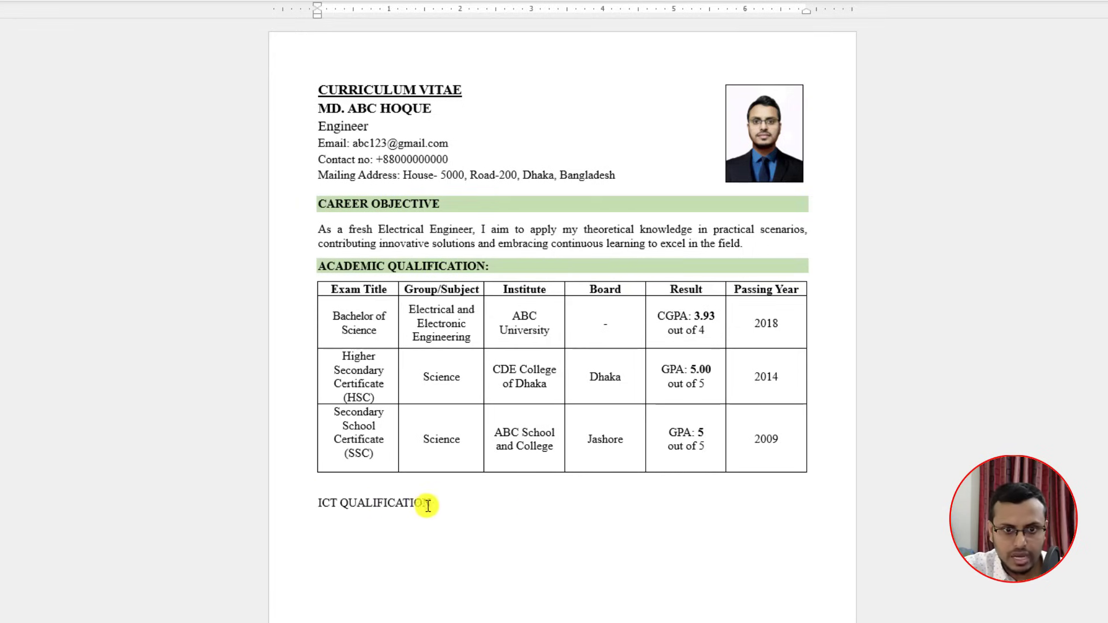
drag(427, 505, 321, 504)
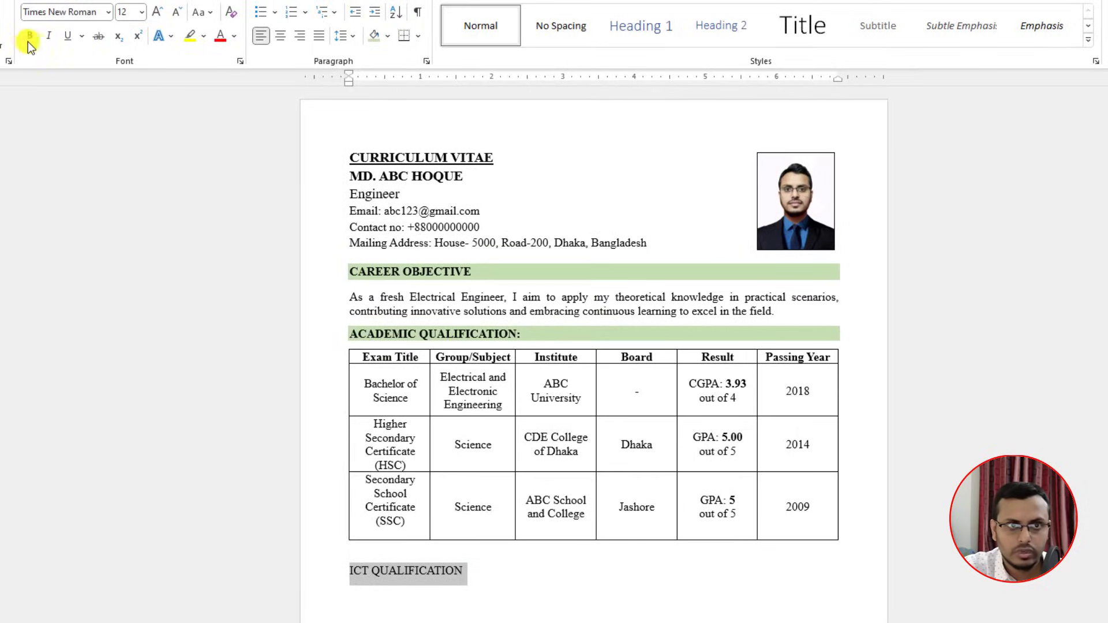
click(29, 36)
click(375, 38)
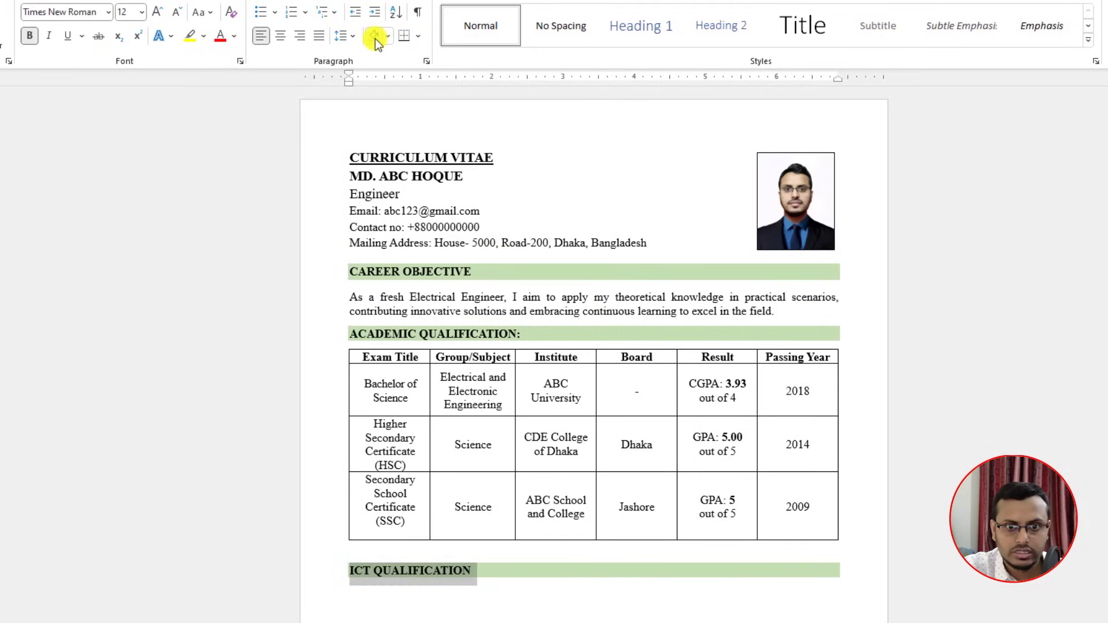
click(356, 555)
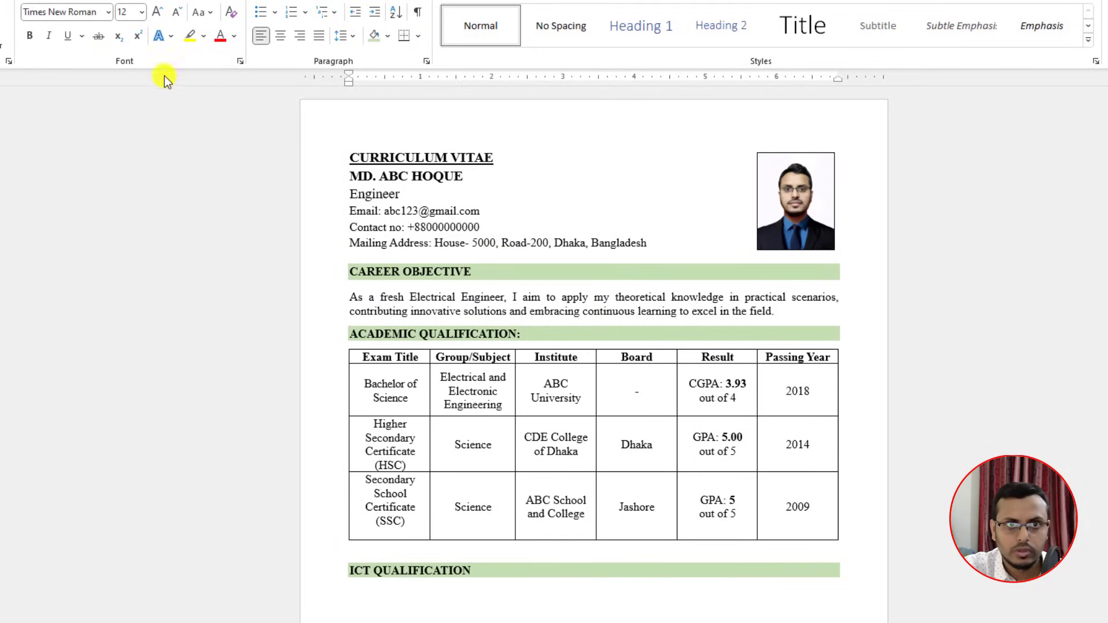
click(180, 13)
click(180, 13)
click(180, 13)
click(180, 12)
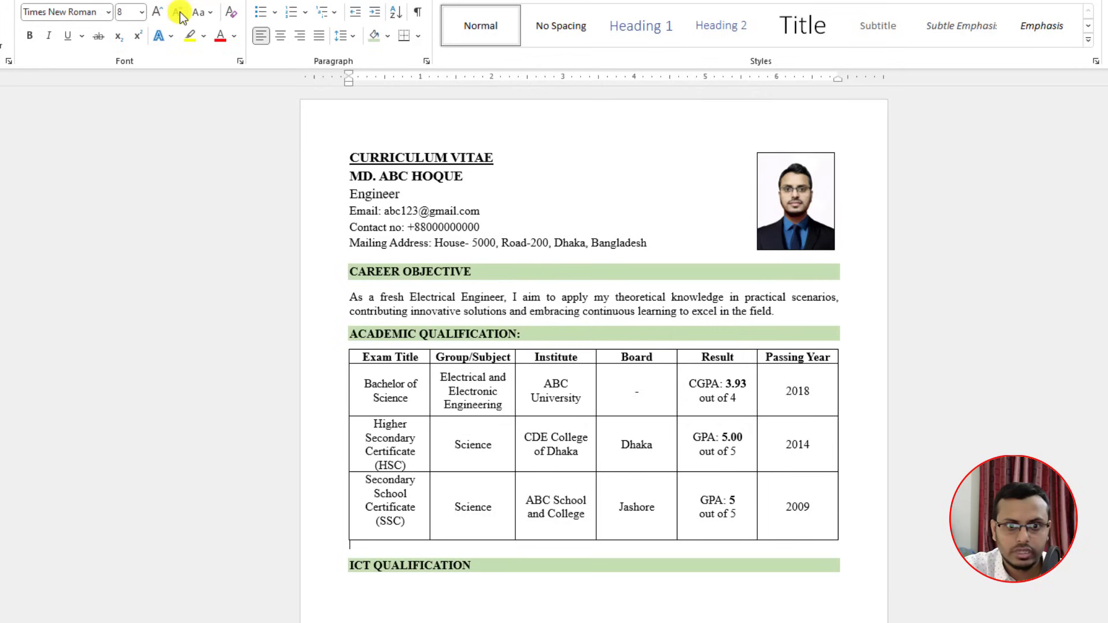
click(180, 13)
Step: Paste the Microsoft Office Package and internet technology skill lines under the heading
click(361, 584)
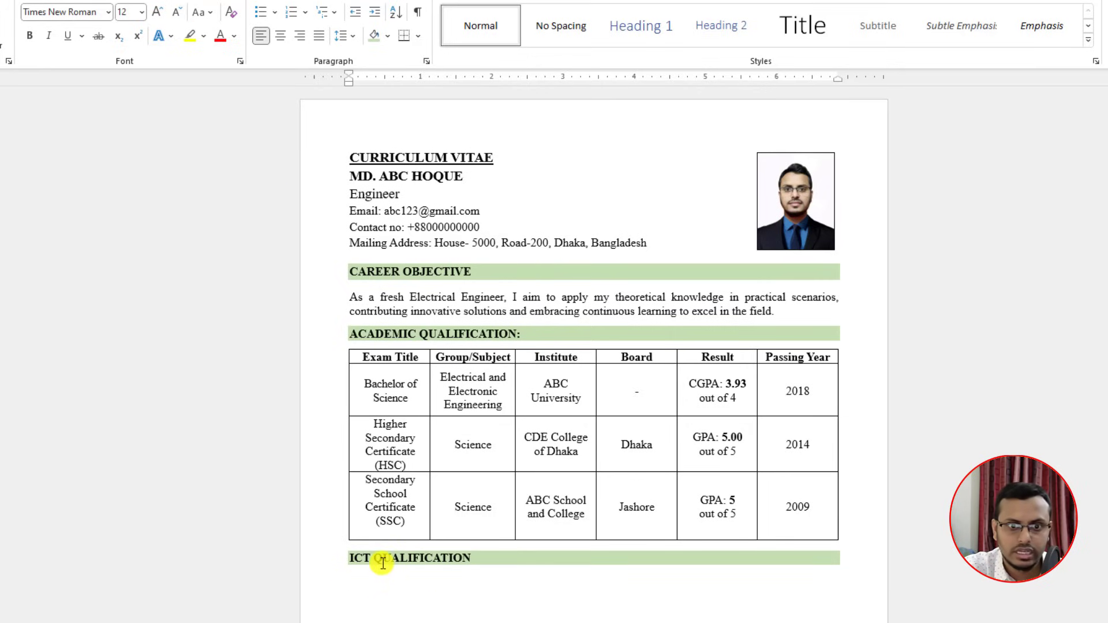
click(358, 579)
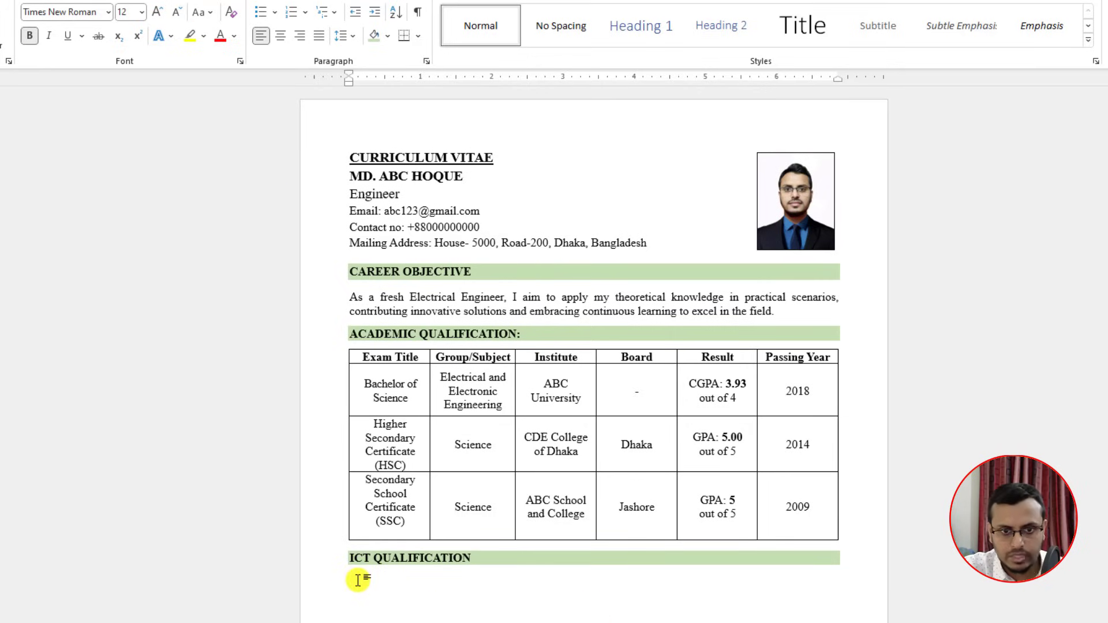
click(354, 578)
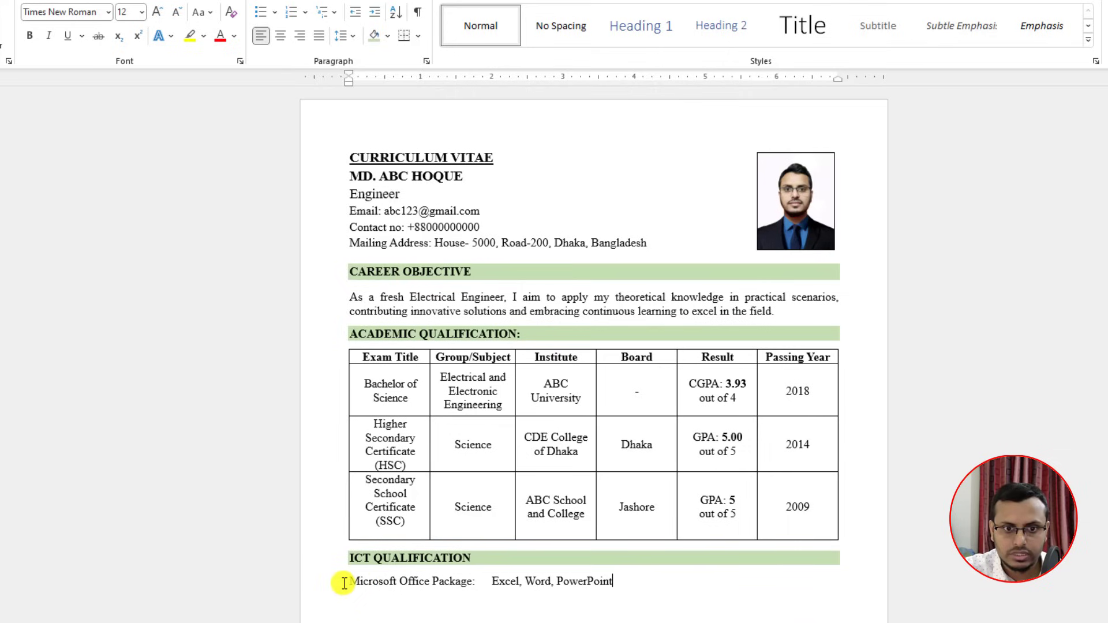
drag(343, 582, 480, 583)
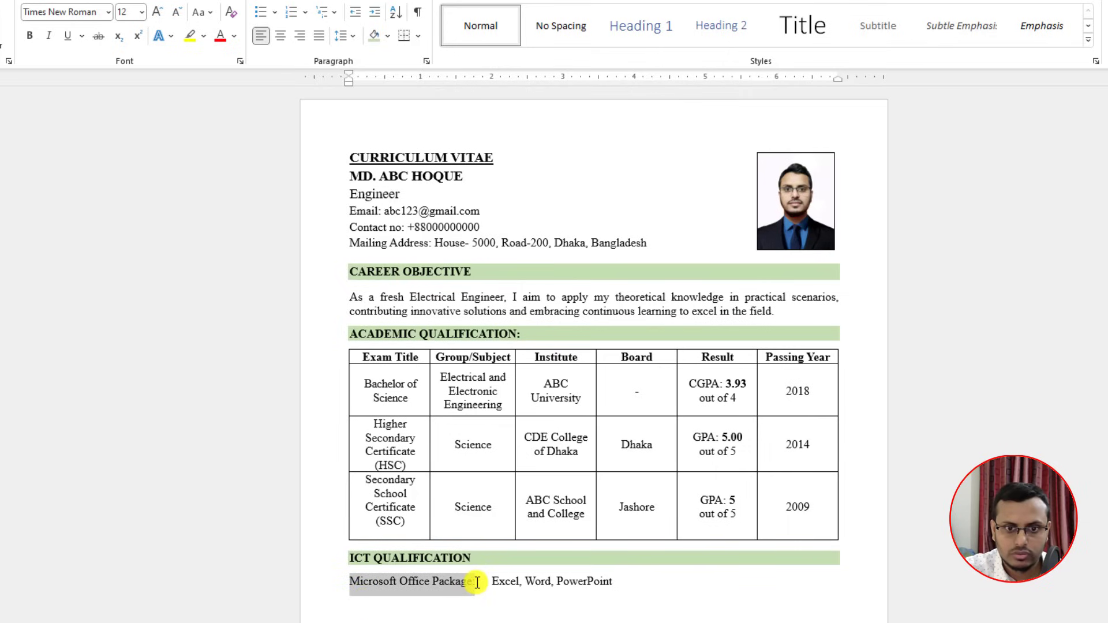
click(30, 35)
click(664, 607)
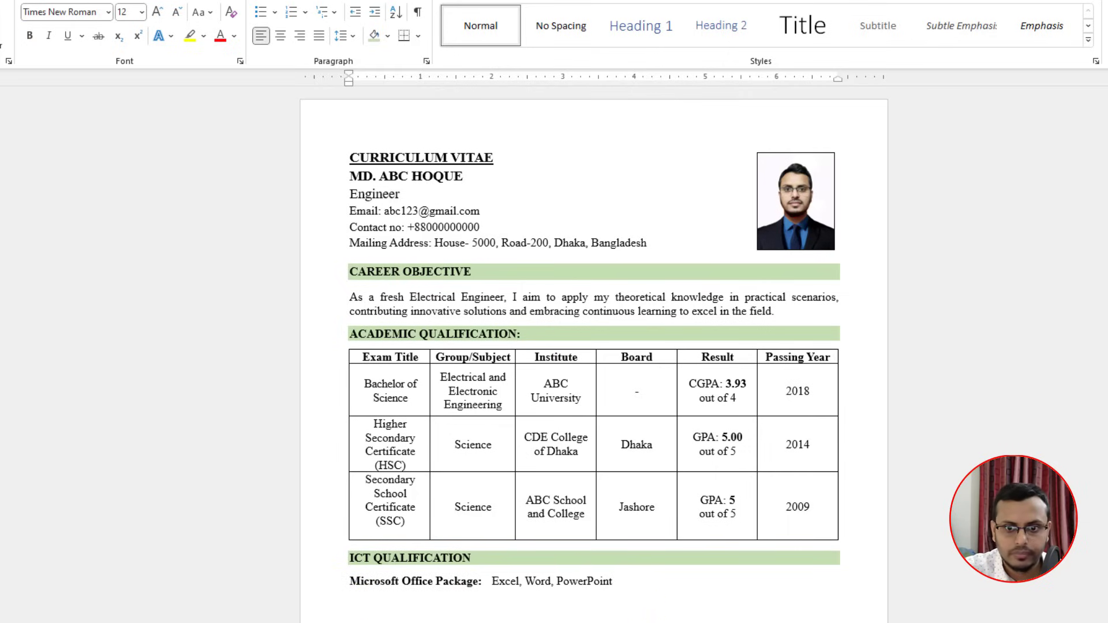
drag(615, 583, 353, 584)
text(Microsoft office package	: MS Word, MS Excel, MS PowerPoint, MS Outlook Internet Technologies	: Web Browsing, Email)
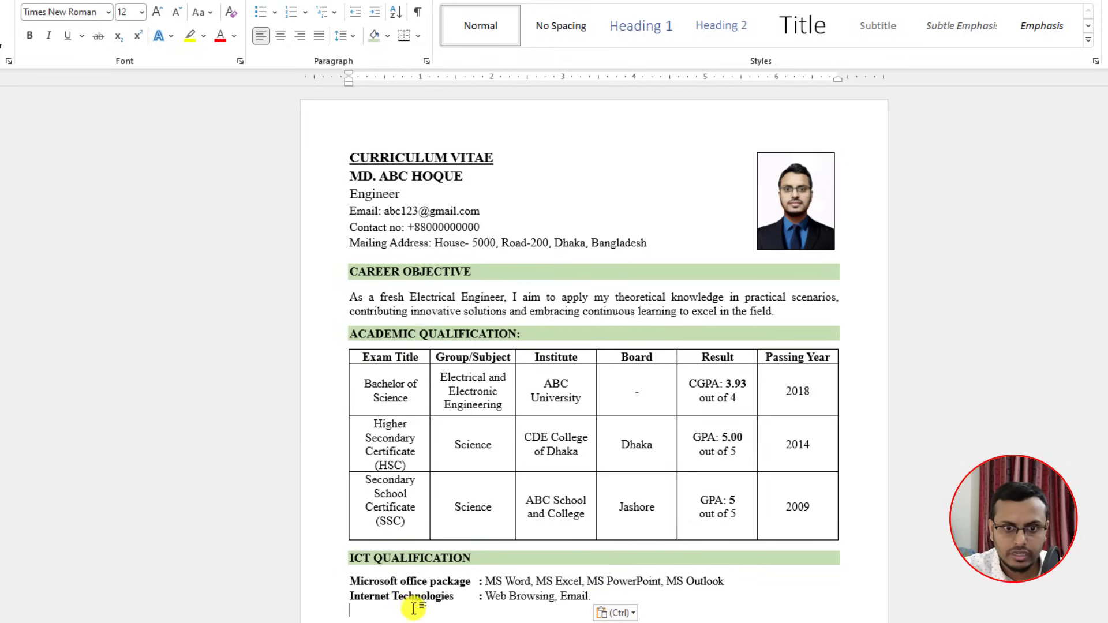
Step: Paste the EXTRA CURRICULAR ACTIVITIES: heading below the ICT section
scroll(444, 600, down, 1)
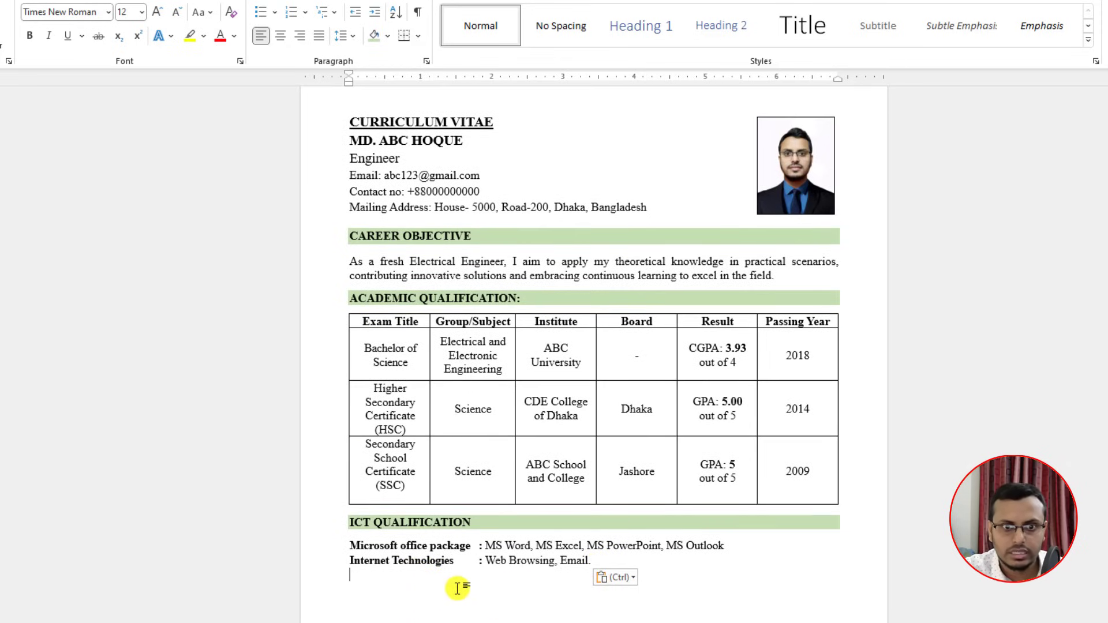
scroll(457, 588, down, 1)
text(EXTRA CURRICULAR ACTIVITIES:)
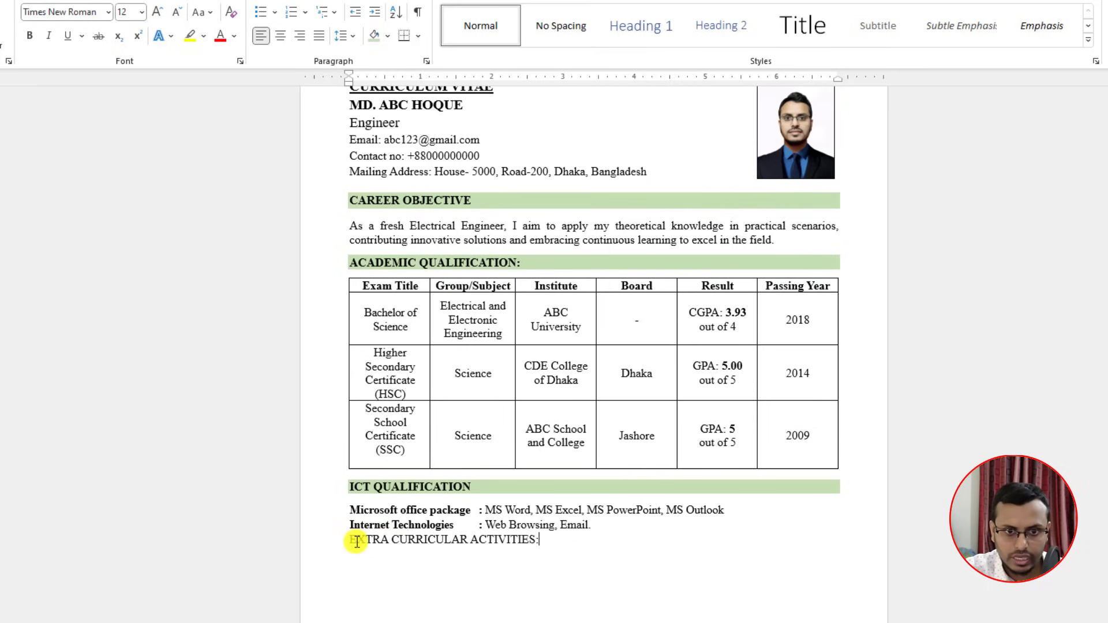
Step: Shade EXTRA CURRICULAR ACTIVITIES: green and add a shrunken spacer line above it
click(350, 540)
key(Return)
drag(540, 562, 350, 563)
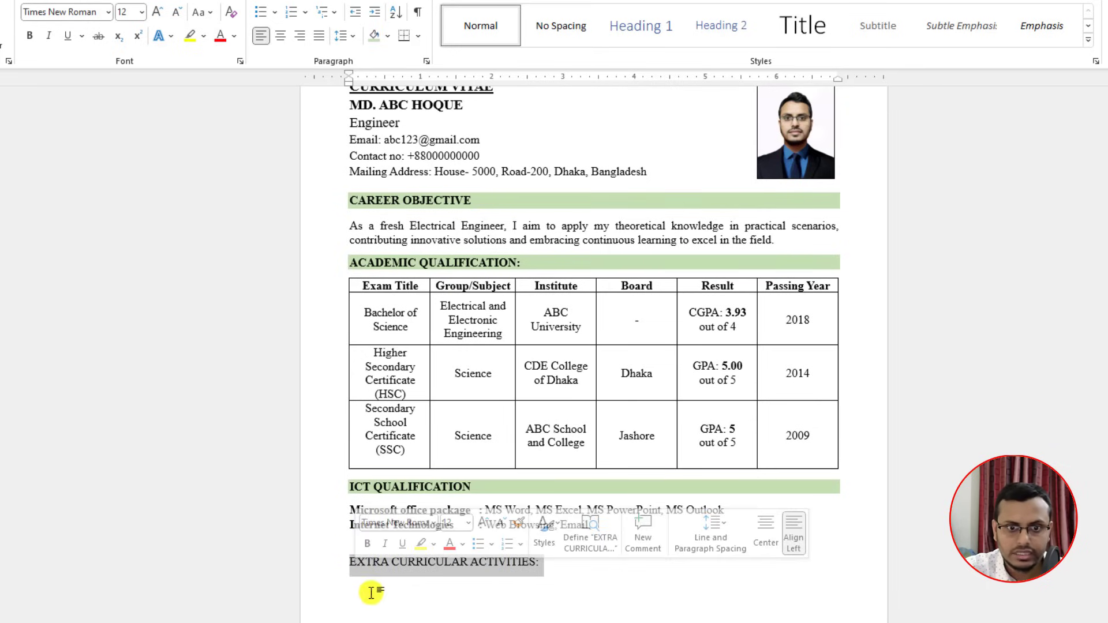
click(374, 39)
click(561, 563)
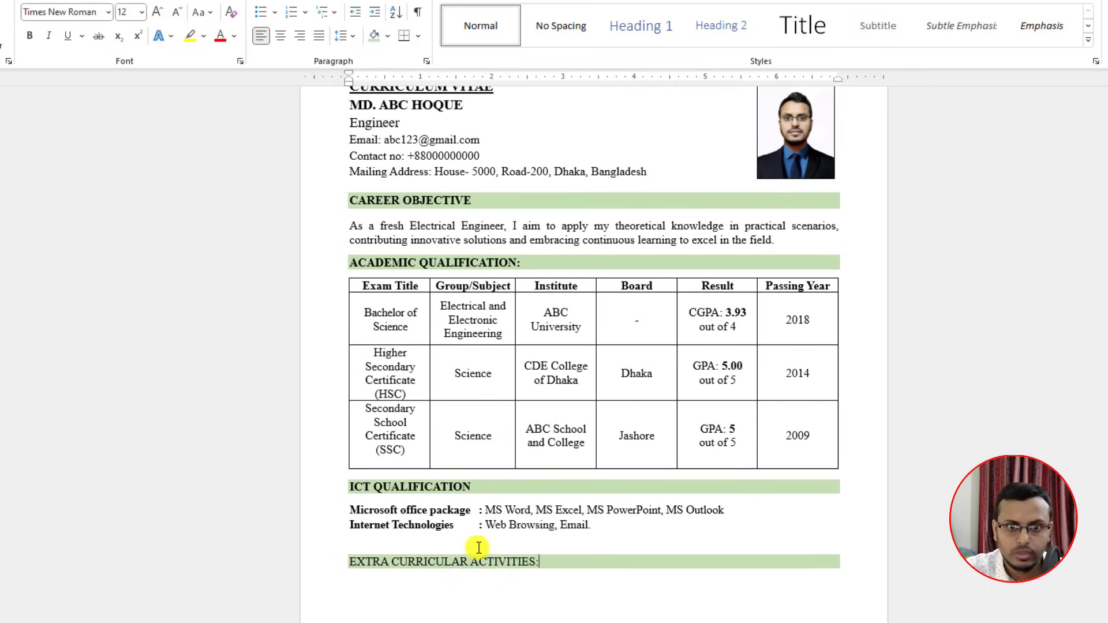
click(176, 14)
click(176, 14)
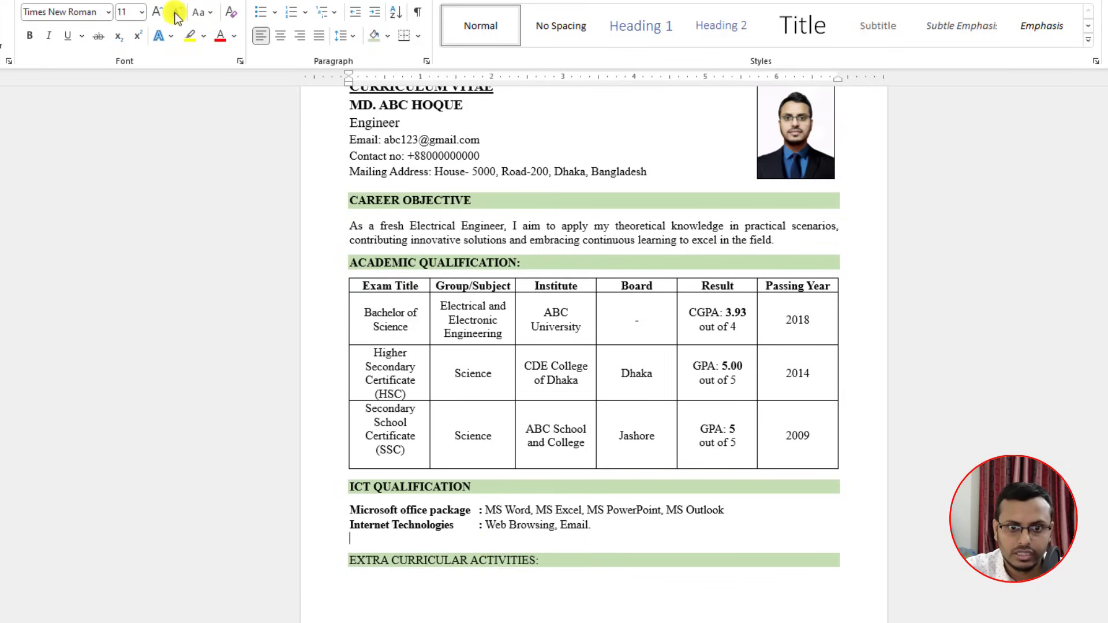
click(176, 14)
click(176, 15)
click(176, 14)
click(176, 14)
click(176, 14)
click(176, 15)
click(176, 14)
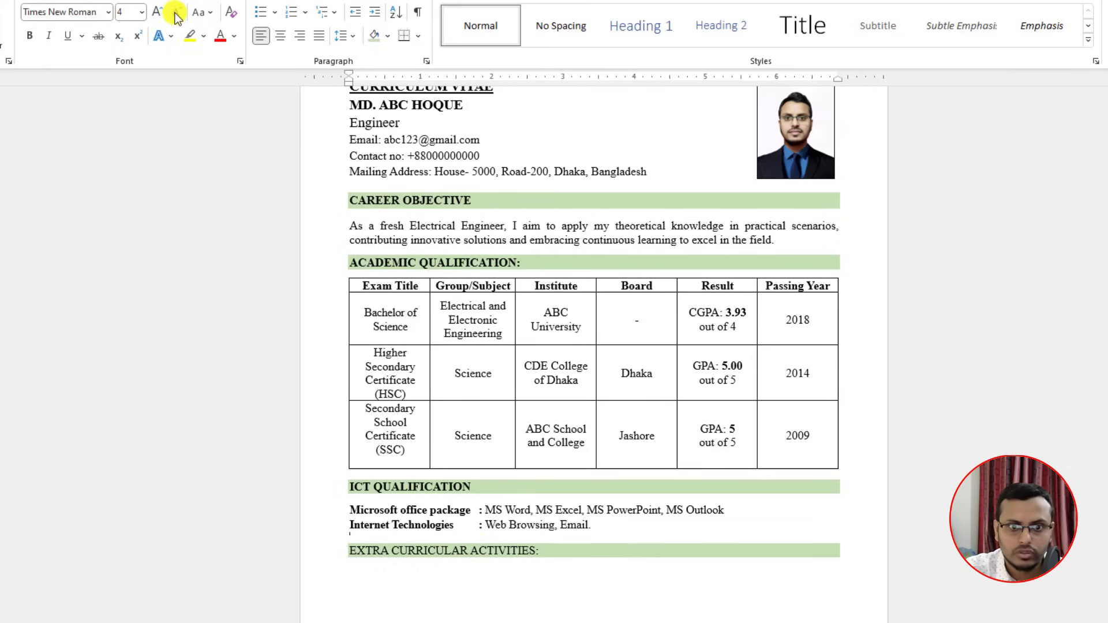
click(176, 14)
click(176, 15)
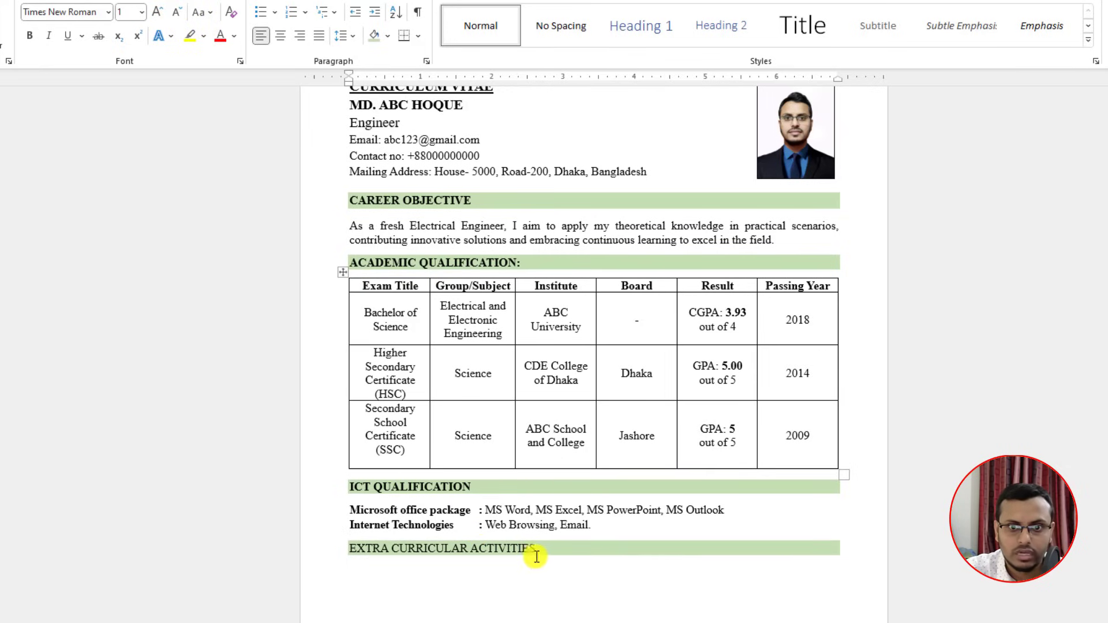
Step: Bold the heading and paste 'Expert in Motorbike Drive, Photography' beneath it
drag(533, 552, 349, 551)
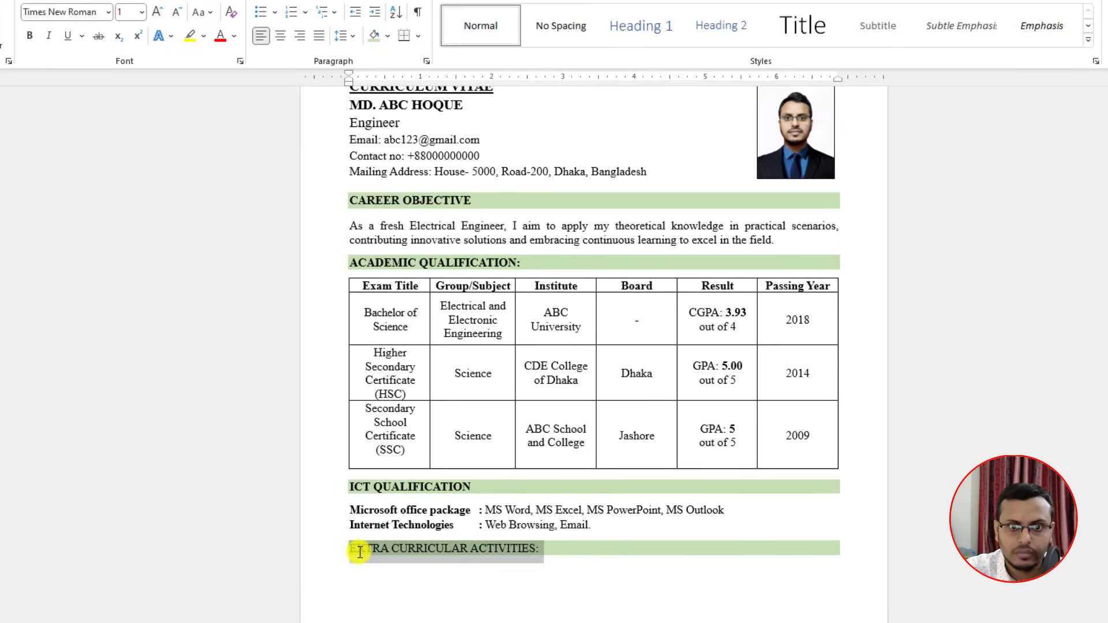
click(26, 36)
click(353, 569)
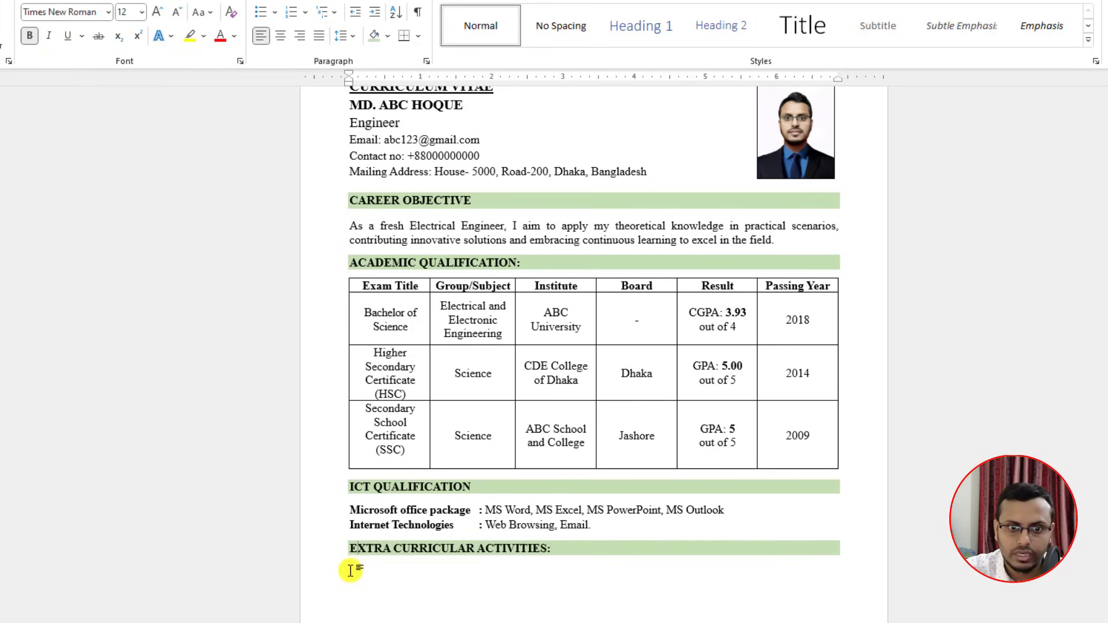
click(350, 570)
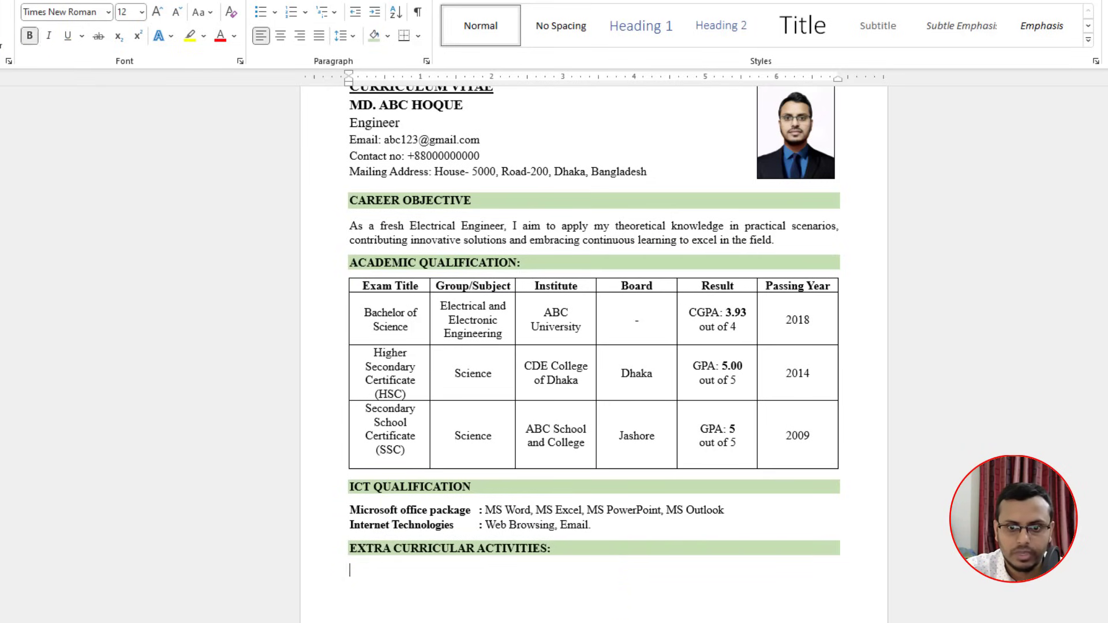
text(Expert in Motorbike Drive, Photography)
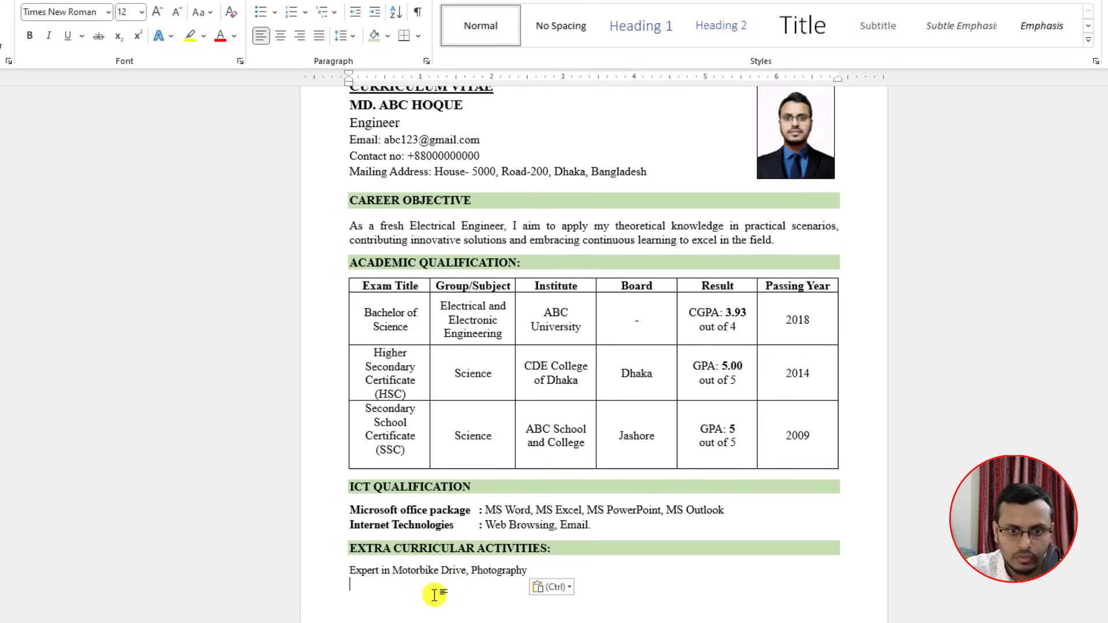
click(532, 572)
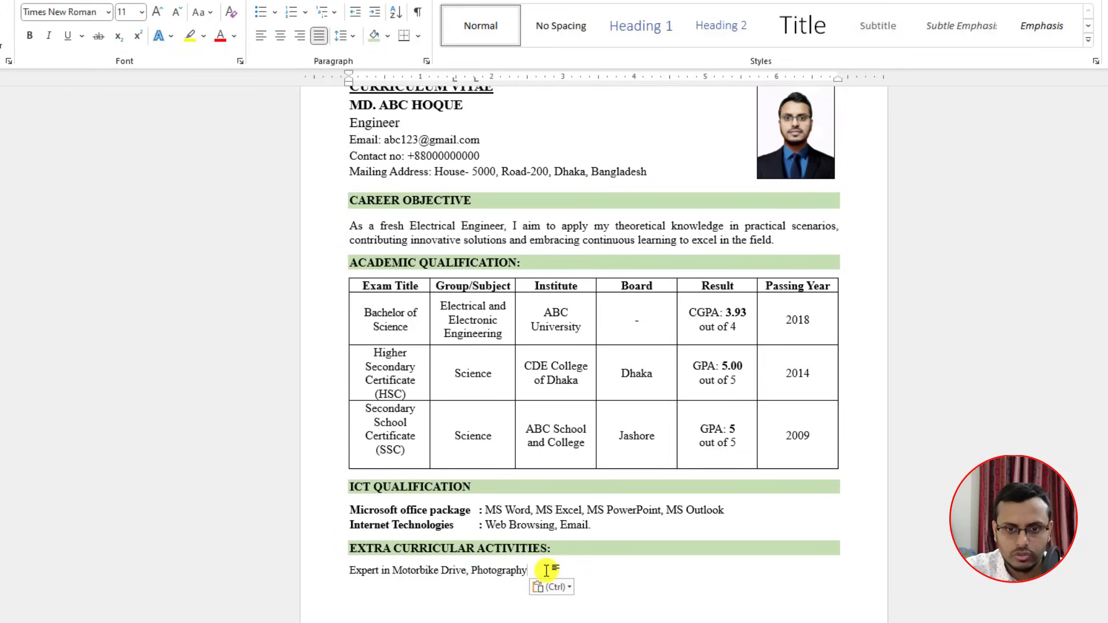
click(361, 594)
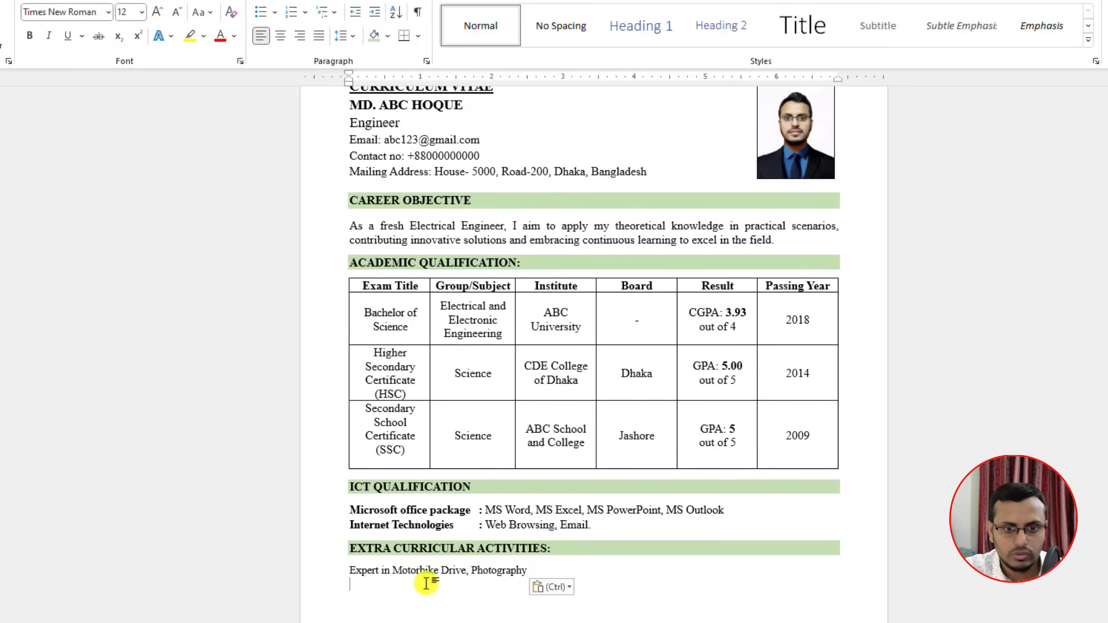
click(382, 592)
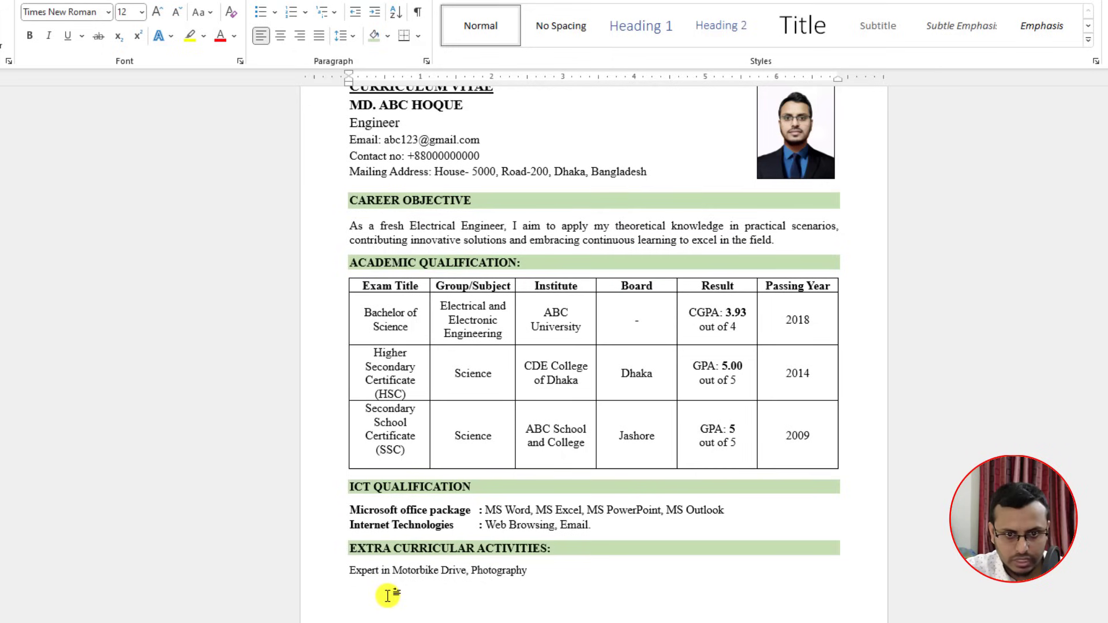
Step: Paste the LANGUAGE PROFICIENCY heading and enlarge the activities line from 11 to 12 pt
text(LANGUAGE PROFICIENCY)
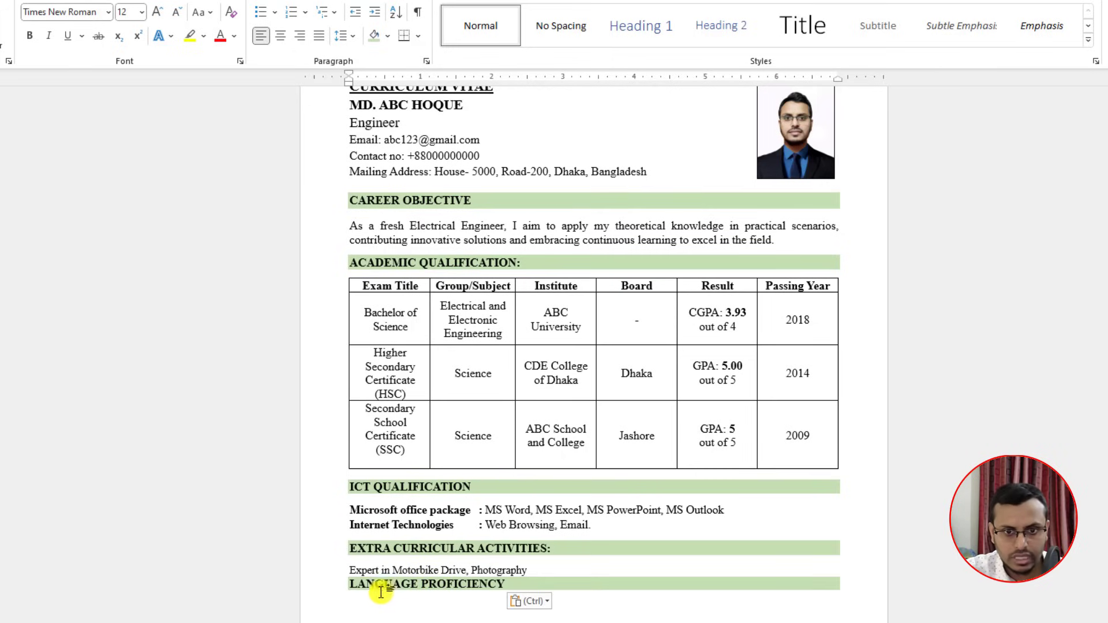
click(550, 571)
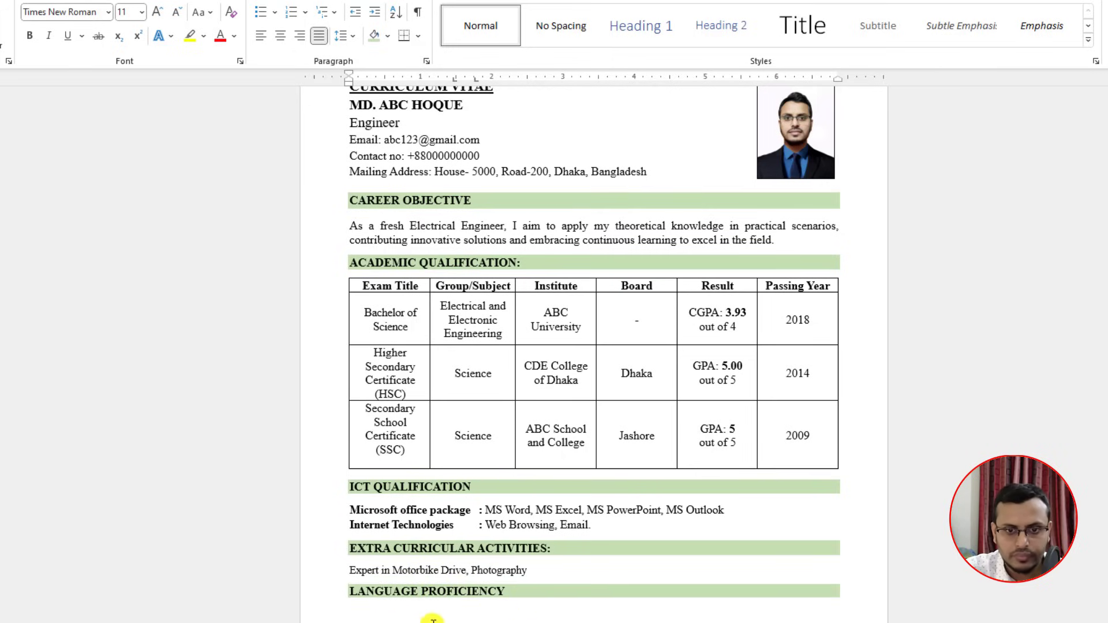
scroll(430, 559, down, 3)
scroll(436, 558, down, 1)
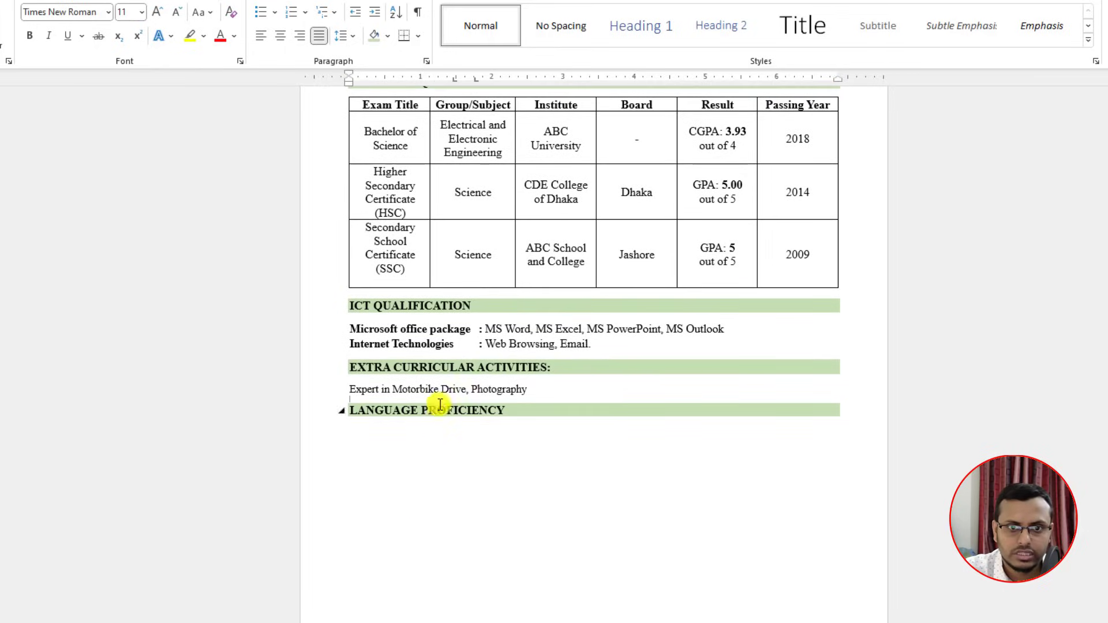
triple_click(430, 388)
click(156, 11)
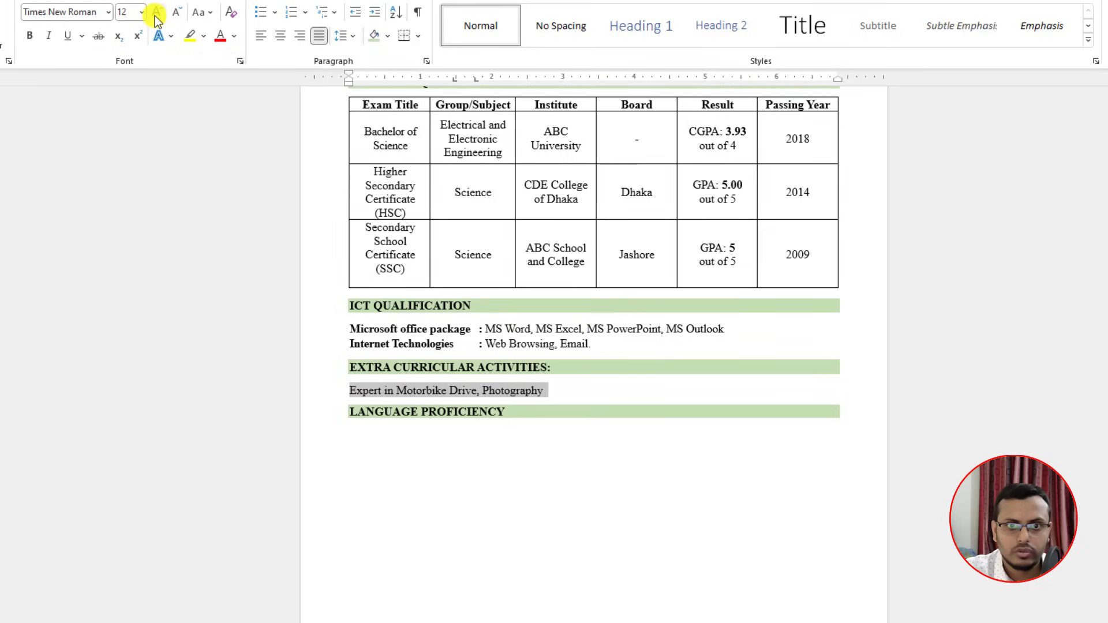
click(444, 343)
Step: Insert a 5x3 table under LANGUAGE PROFICIENCY and paste the Bengali and English ratings
click(482, 410)
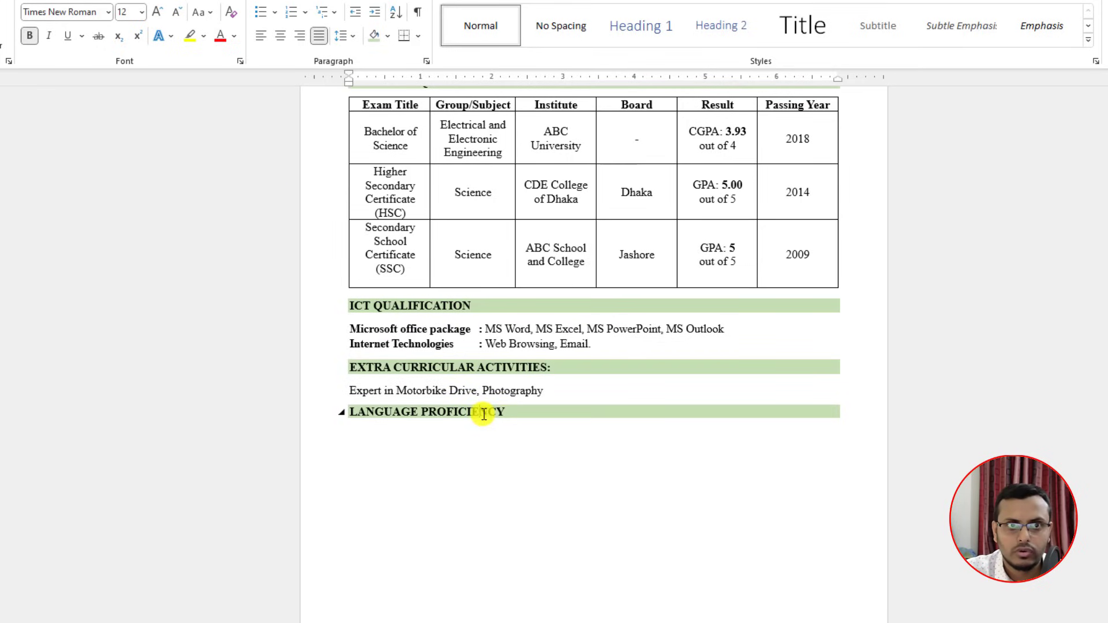
click(367, 441)
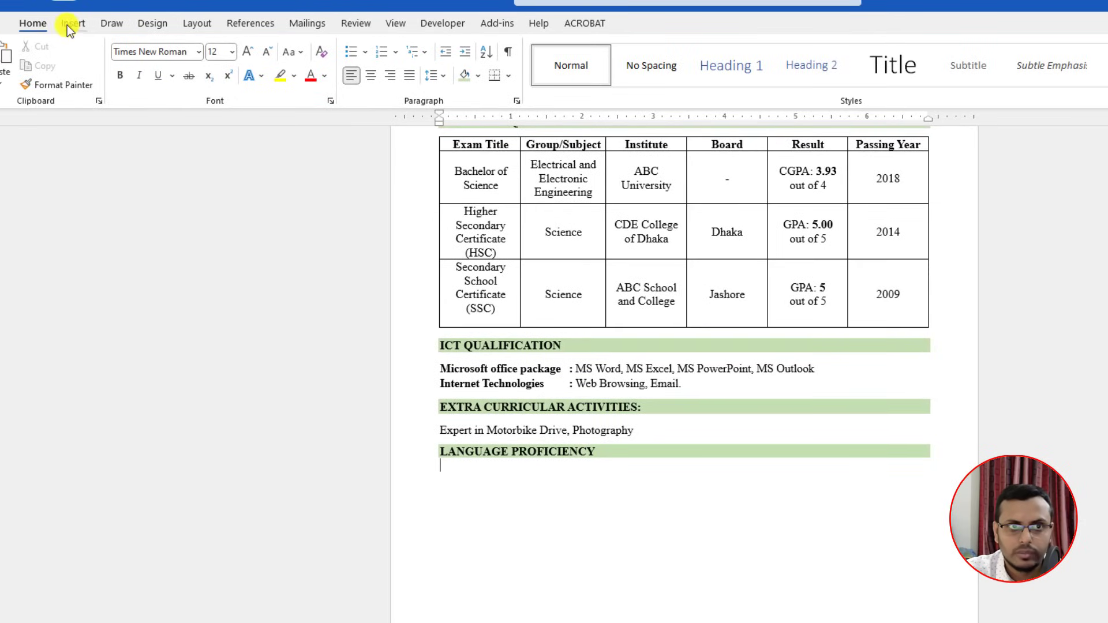
click(68, 24)
click(112, 81)
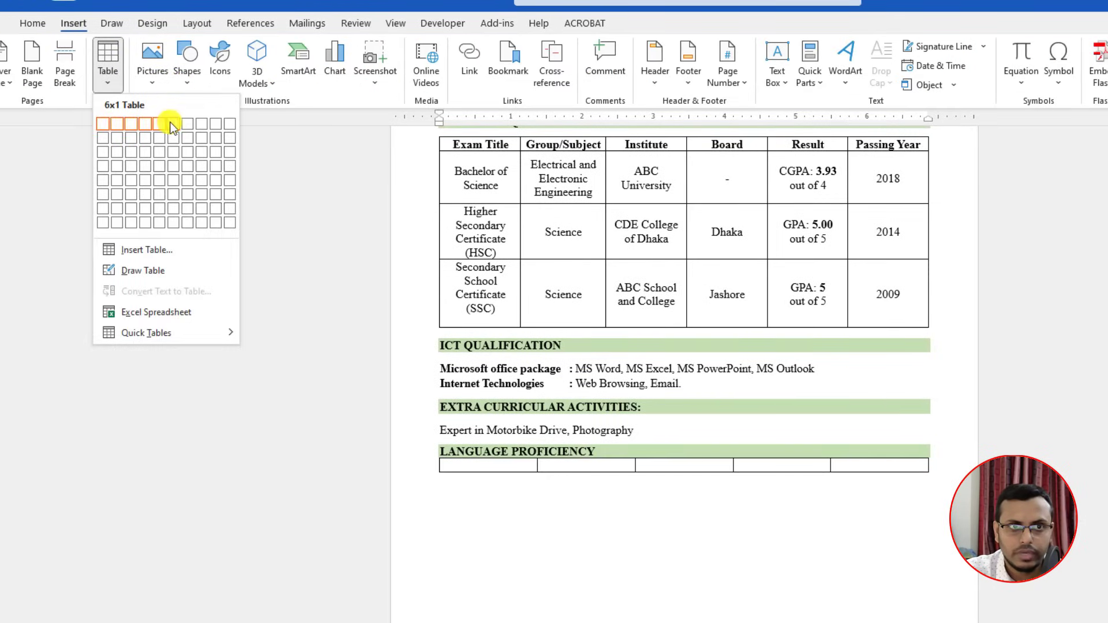
click(155, 151)
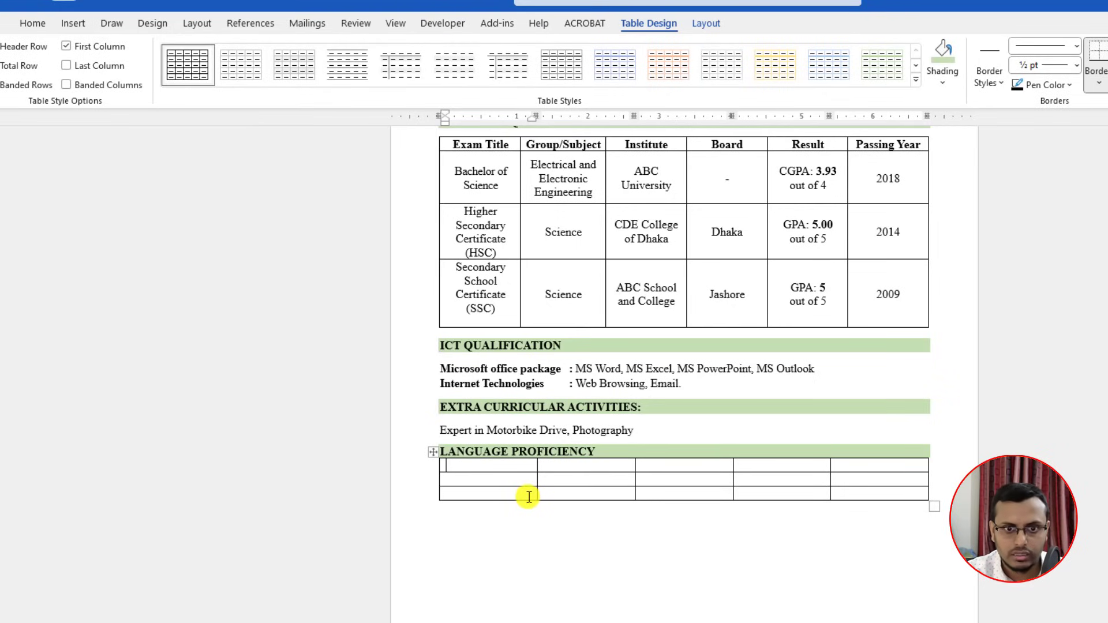
text(Language	Reading	Writing	Listening	Speaking Bengali	Excellent	Excellent	Excellent	Excellent English	Excellent	Good	Good	Good)
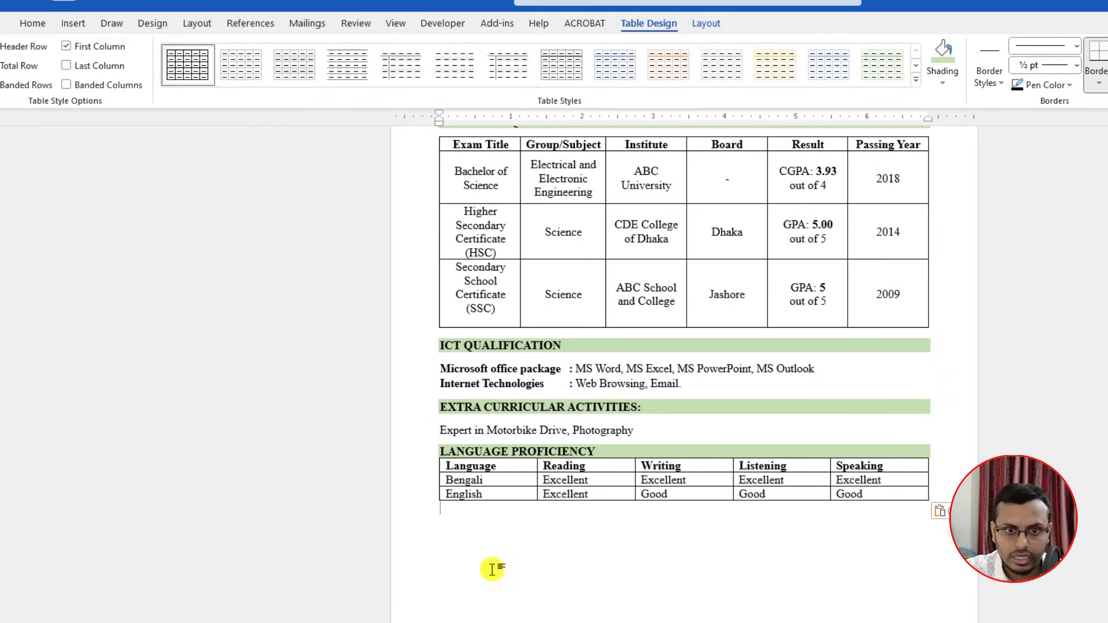
drag(429, 453, 431, 469)
click(511, 562)
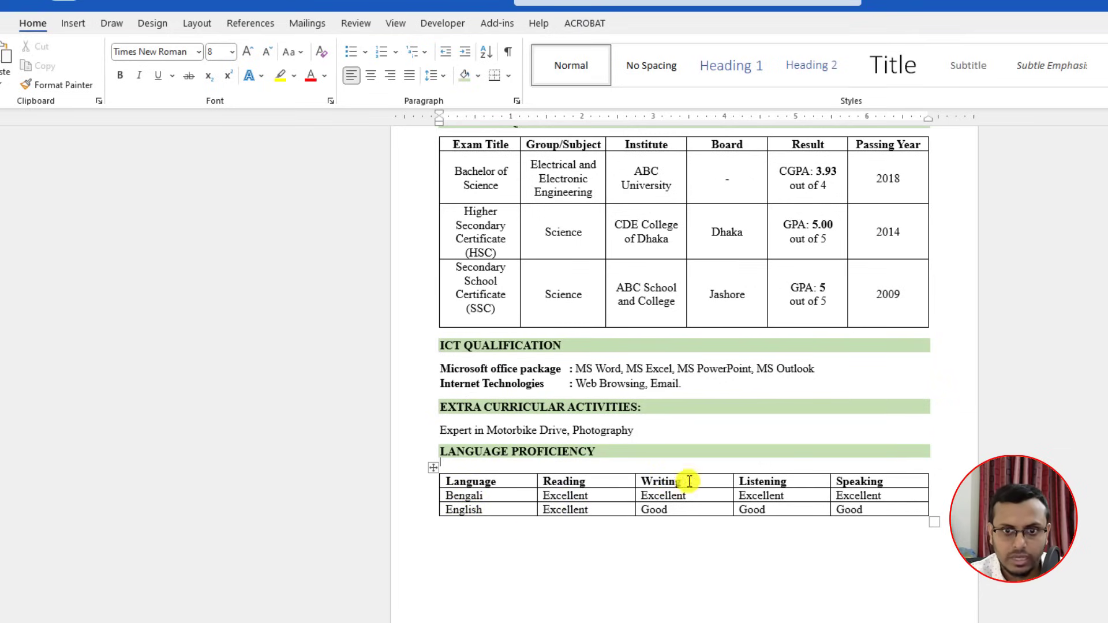
Step: Centre the text across the whole language table, leaving the cursor below it
drag(868, 501, 489, 477)
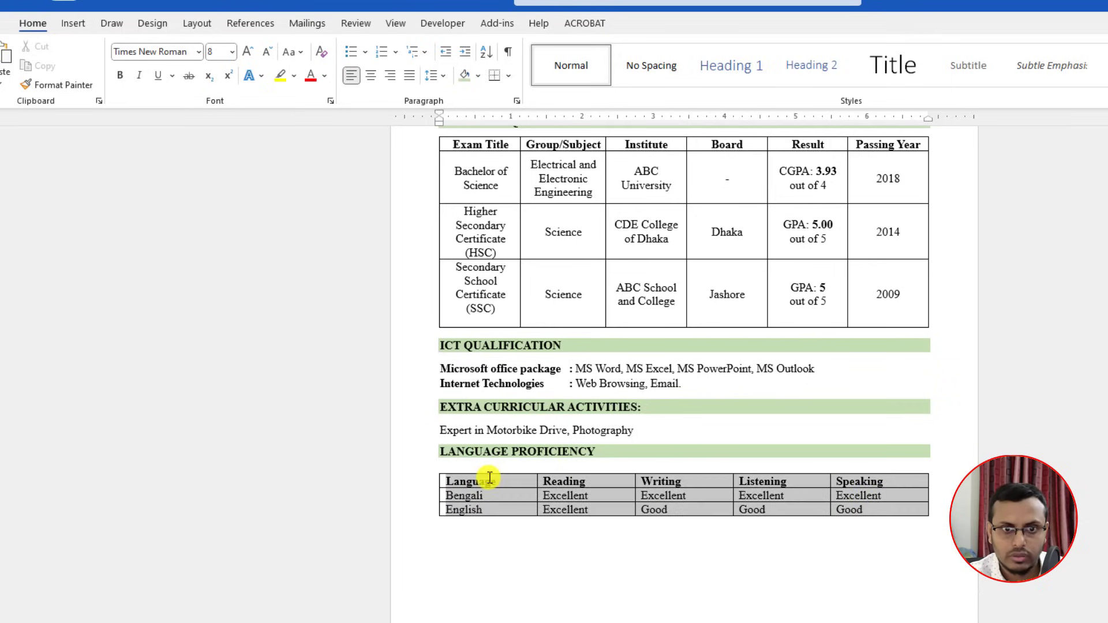
click(371, 75)
click(647, 574)
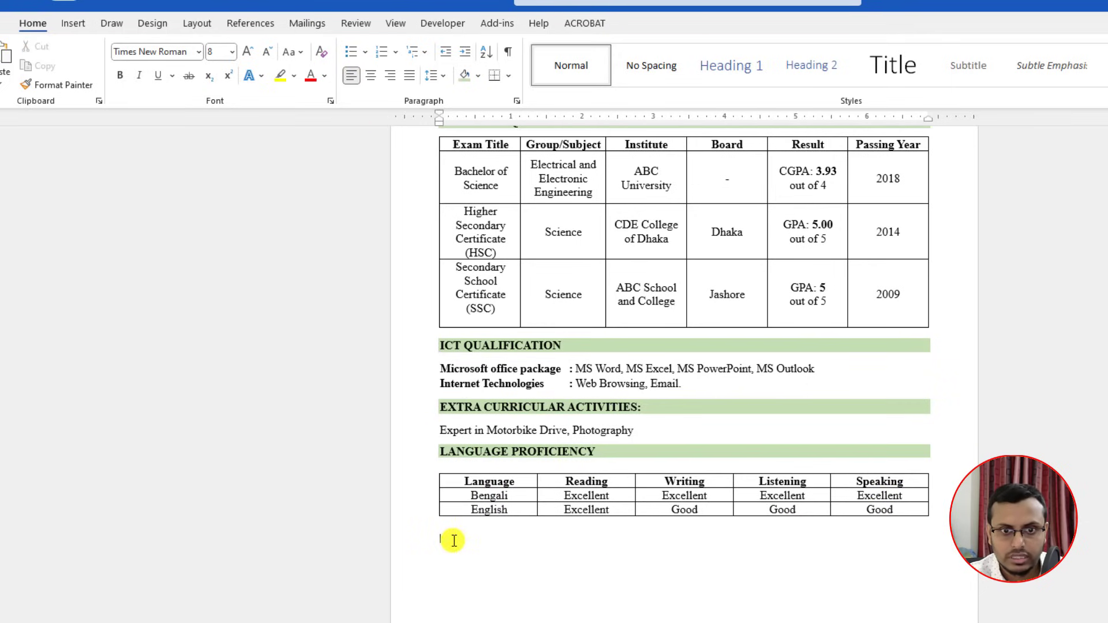
key(Up)
key(Up)
key(Up)
key(Up)
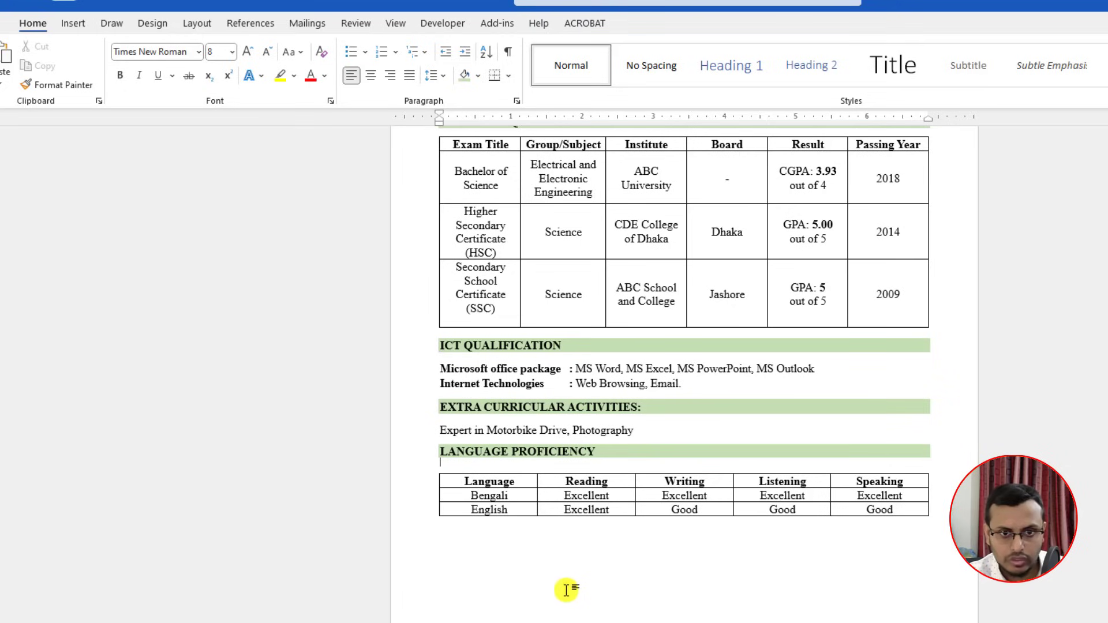
click(443, 538)
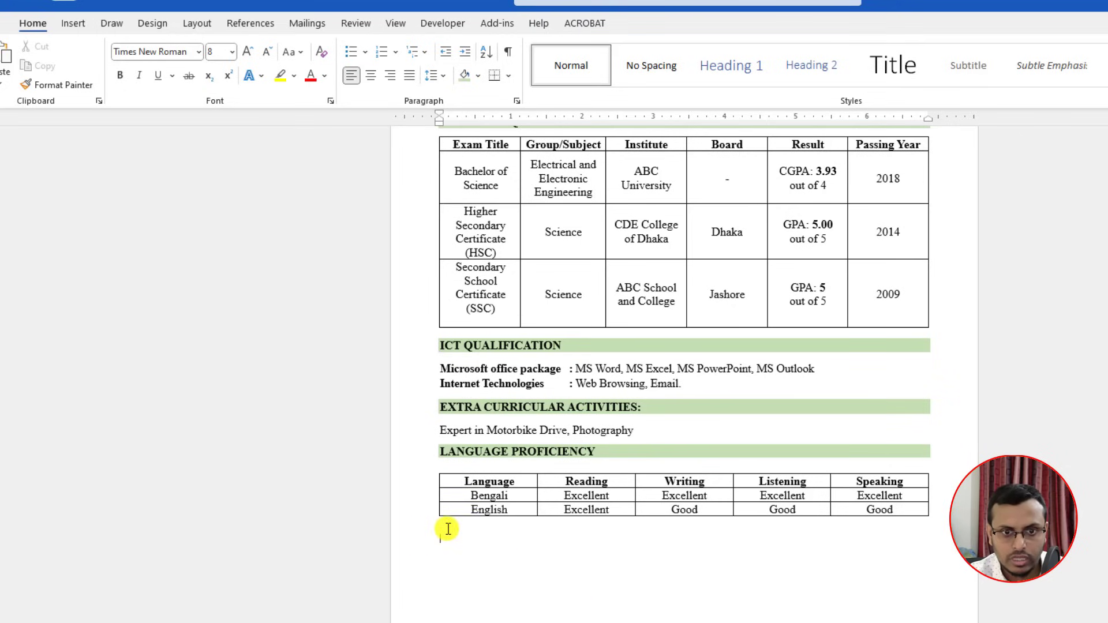
Step: Paste the PERSONAL INFORMATION heading and shrink the spacer line above it to size 2
text(PERSONAL INFORMATION)
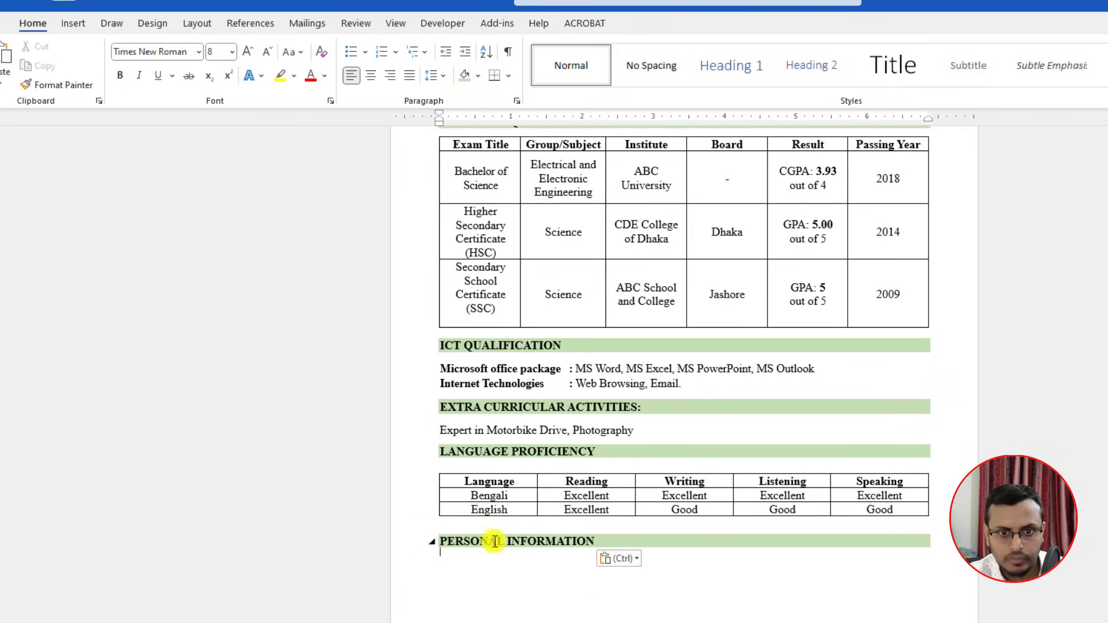
click(267, 52)
click(266, 52)
click(267, 51)
click(267, 51)
click(267, 51)
click(266, 51)
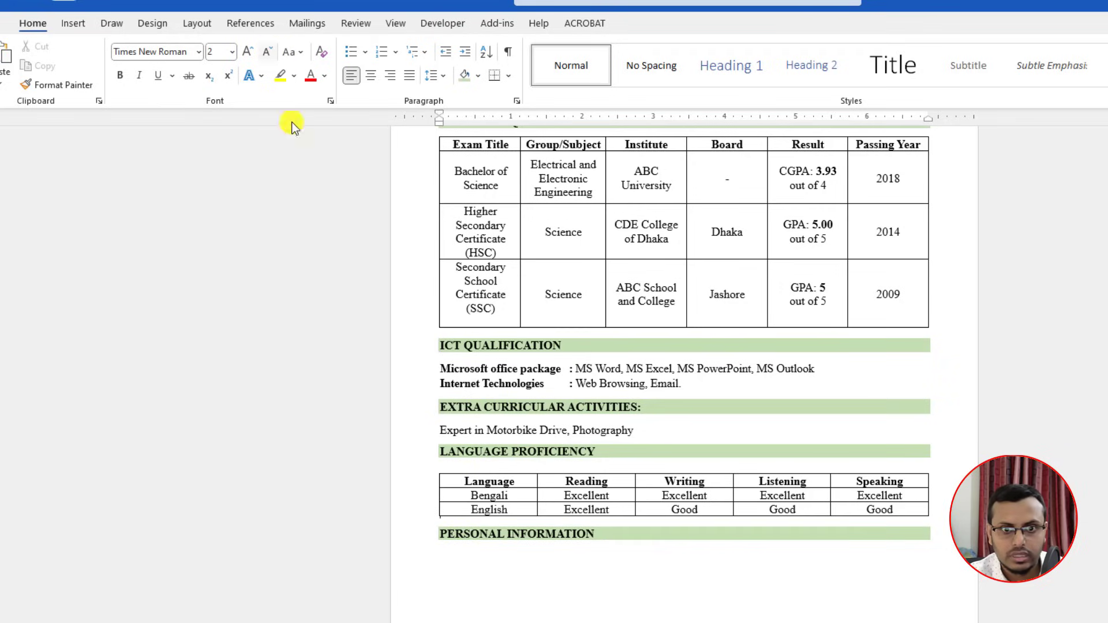
Step: Add a 'Full name' label at 12 pt under the heading and start a new line
click(448, 562)
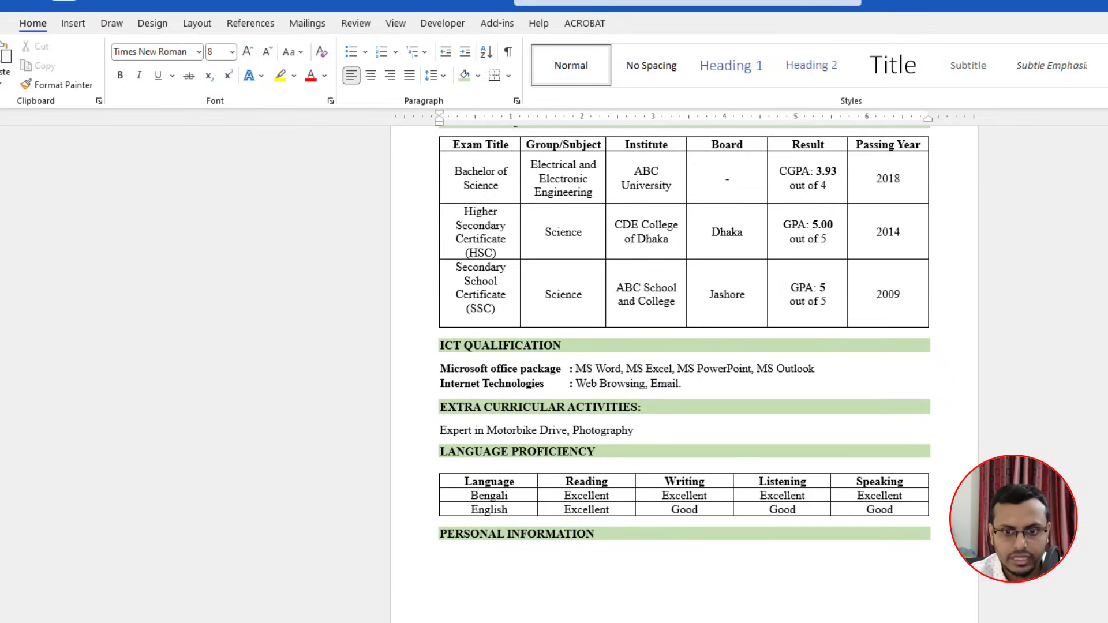
click(436, 552)
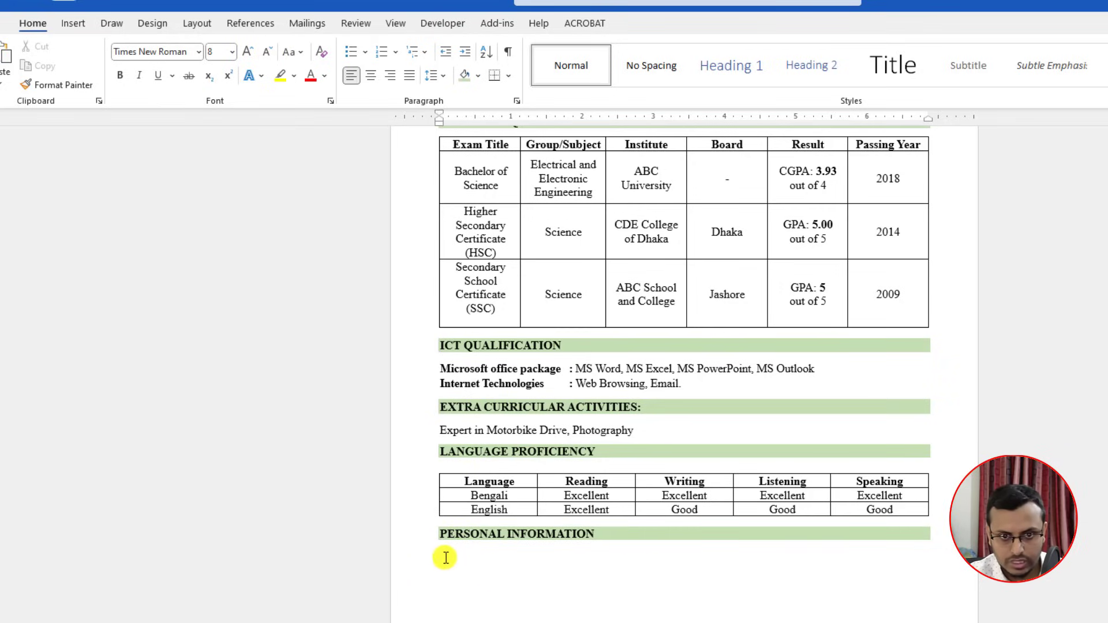
drag(442, 554, 472, 563)
click(444, 554)
text(Full name)
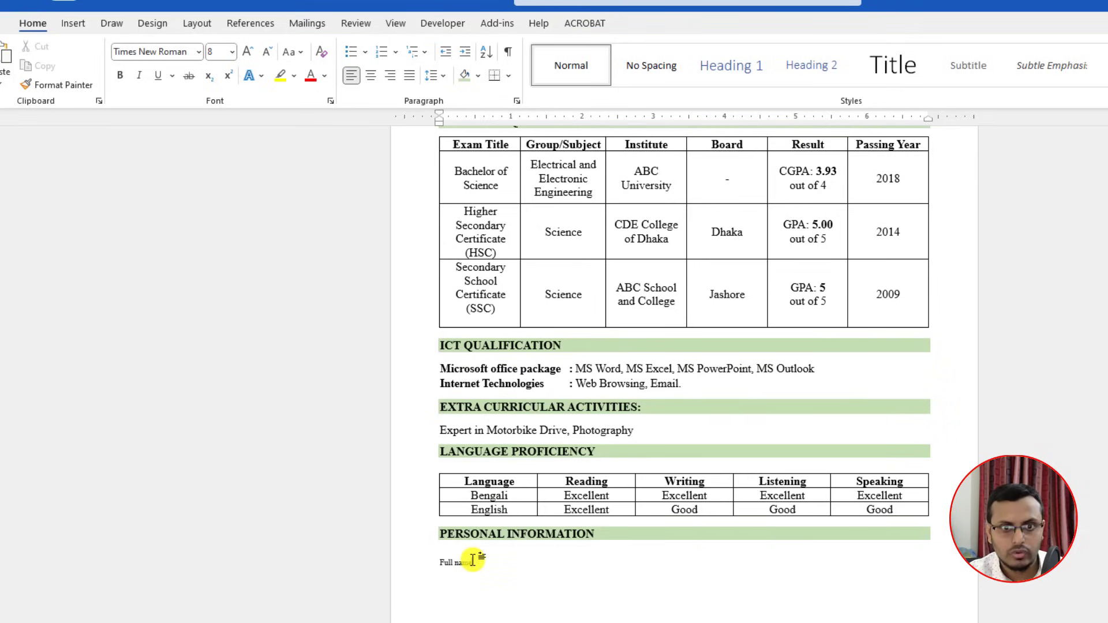
click(424, 564)
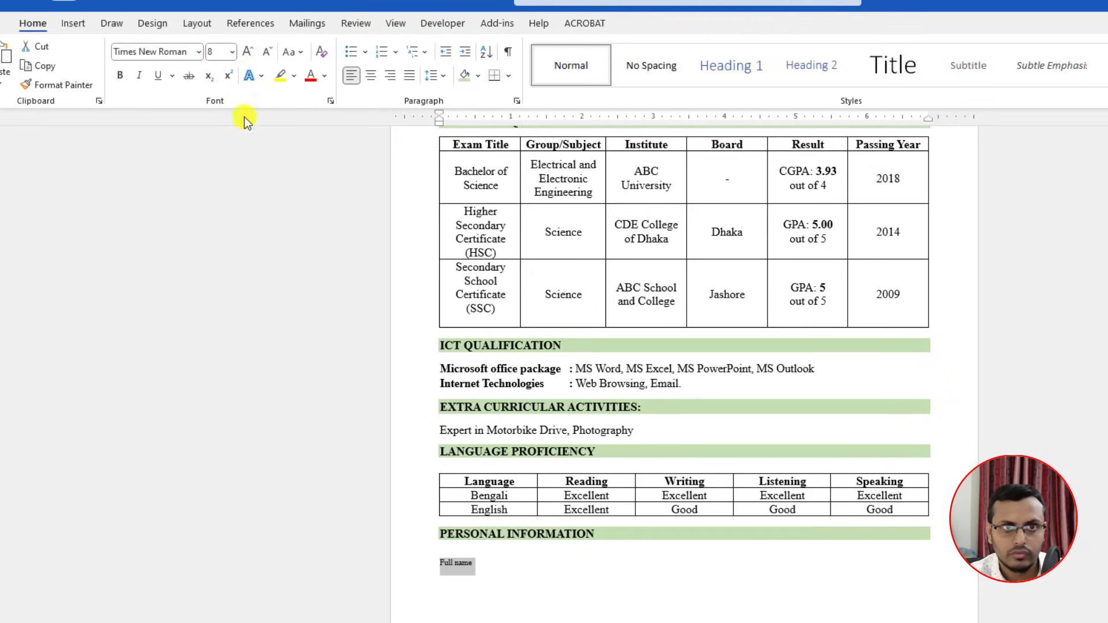
click(245, 56)
click(245, 55)
click(244, 55)
click(244, 56)
click(492, 565)
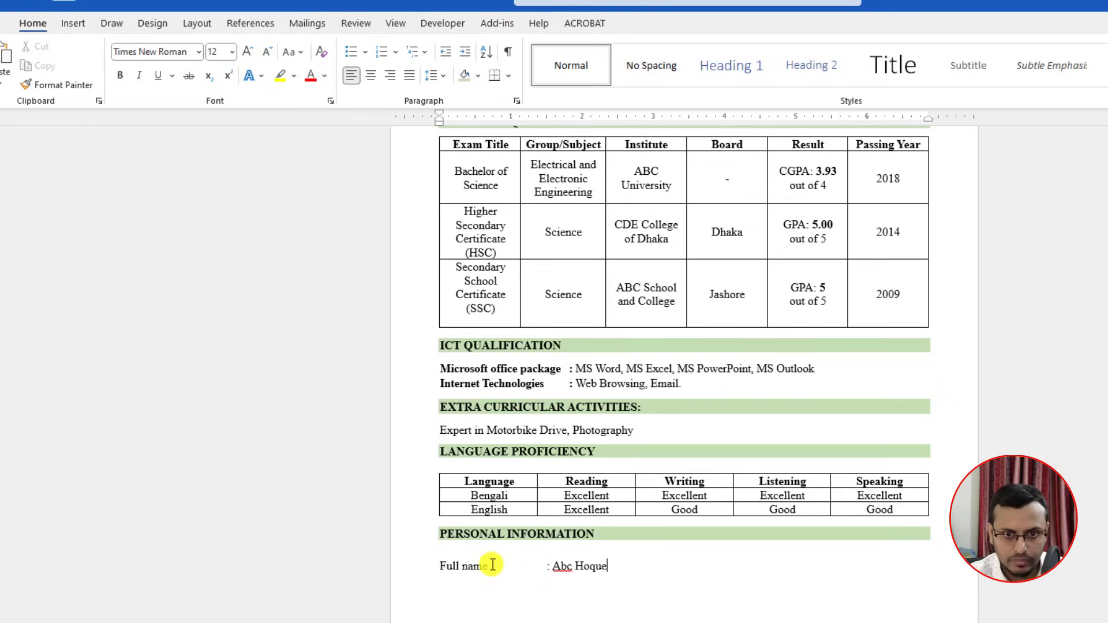
key(Return)
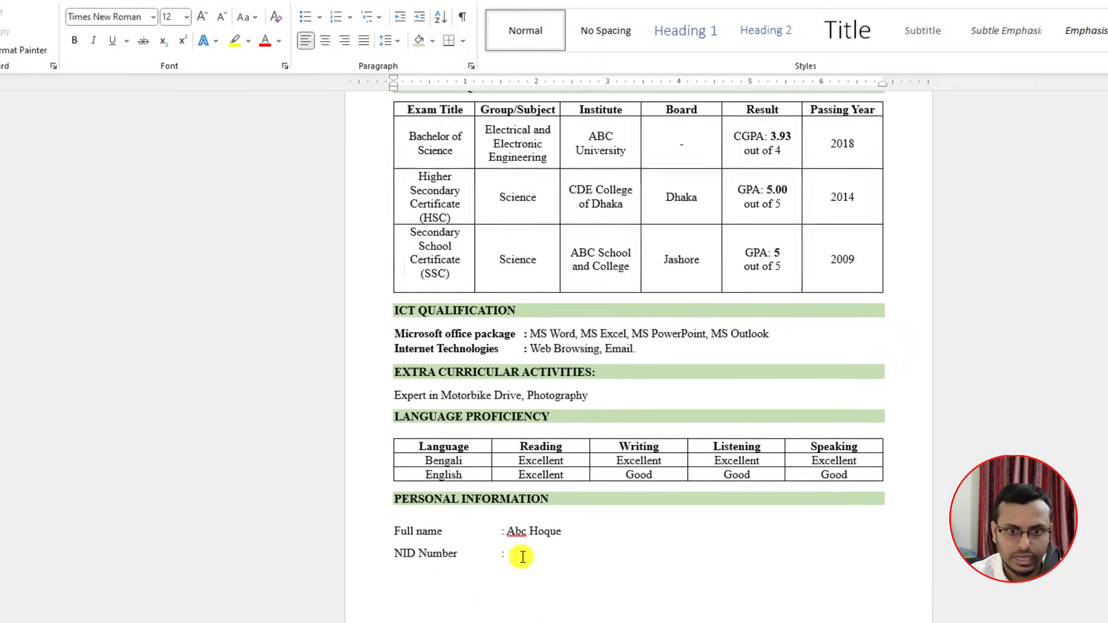
Step: Replace the draft lines with the prepared personal information rows (ID, gender, religion, address)
drag(569, 591, 461, 566)
text(Full name	: Md. ABC Hoque National Id No	: 000000000 Gender	: Male Religion	: Islam Permanent Address	: Your Permanent Address Here)
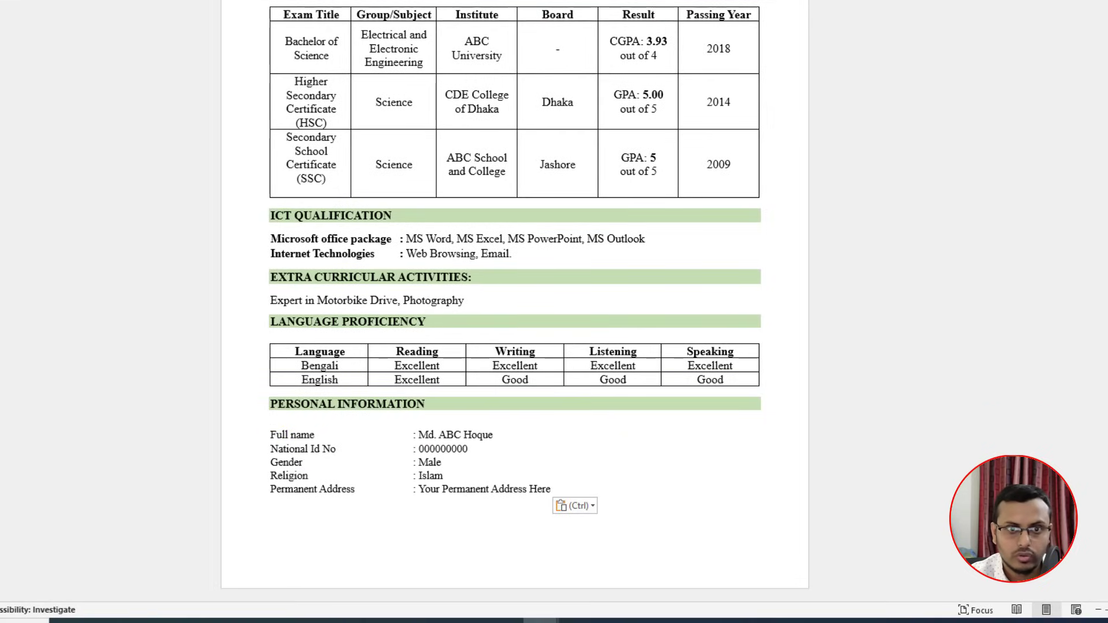
shift+click(274, 536)
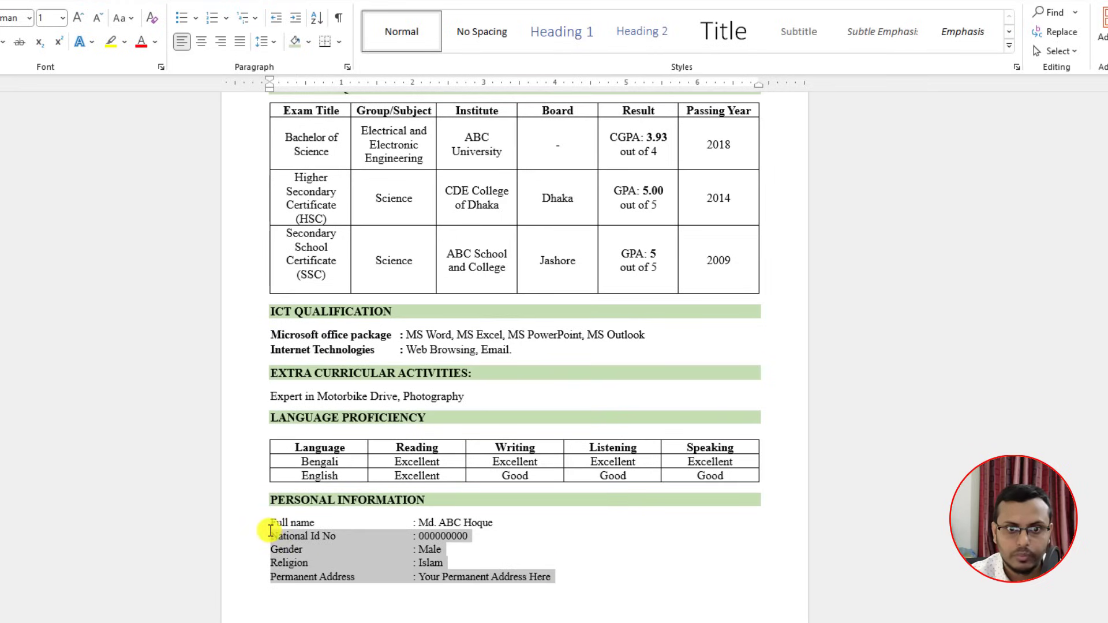
shift+click(271, 524)
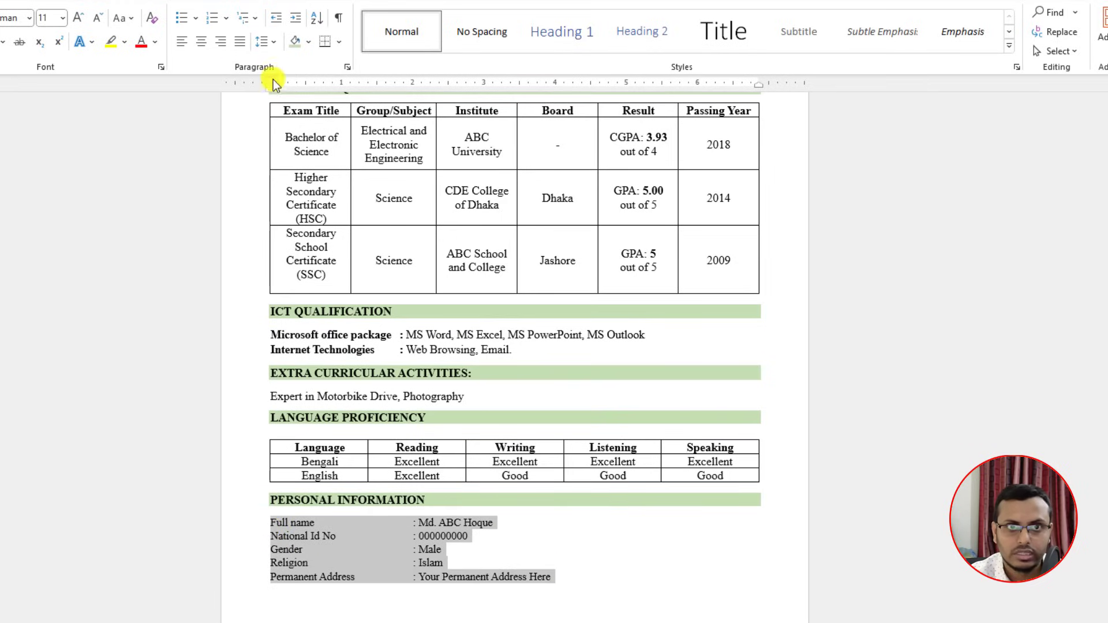
click(272, 42)
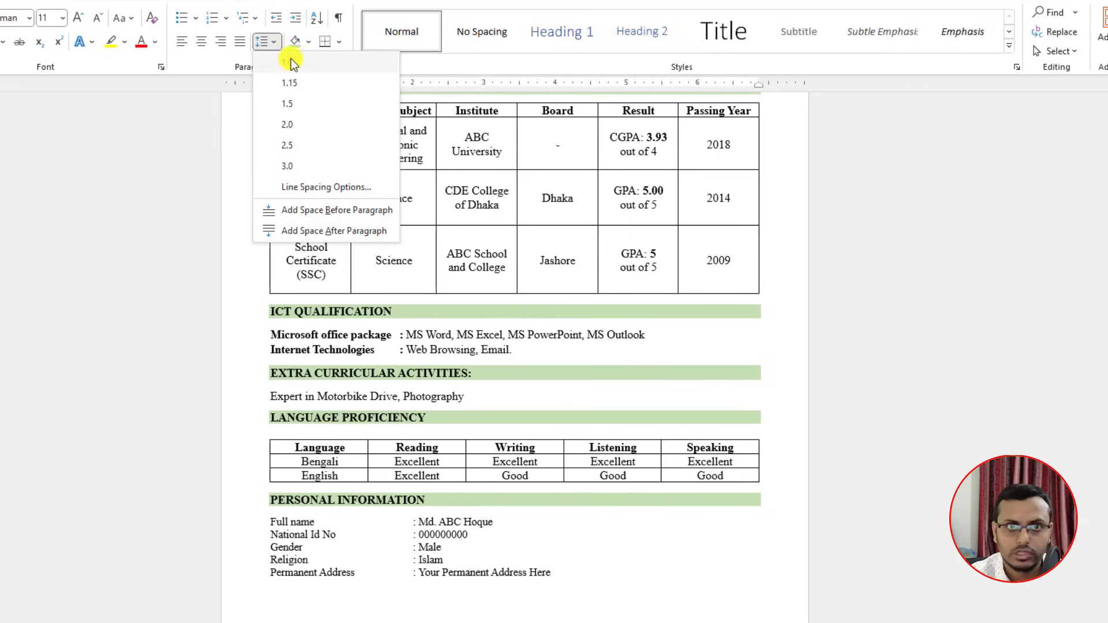
click(162, 310)
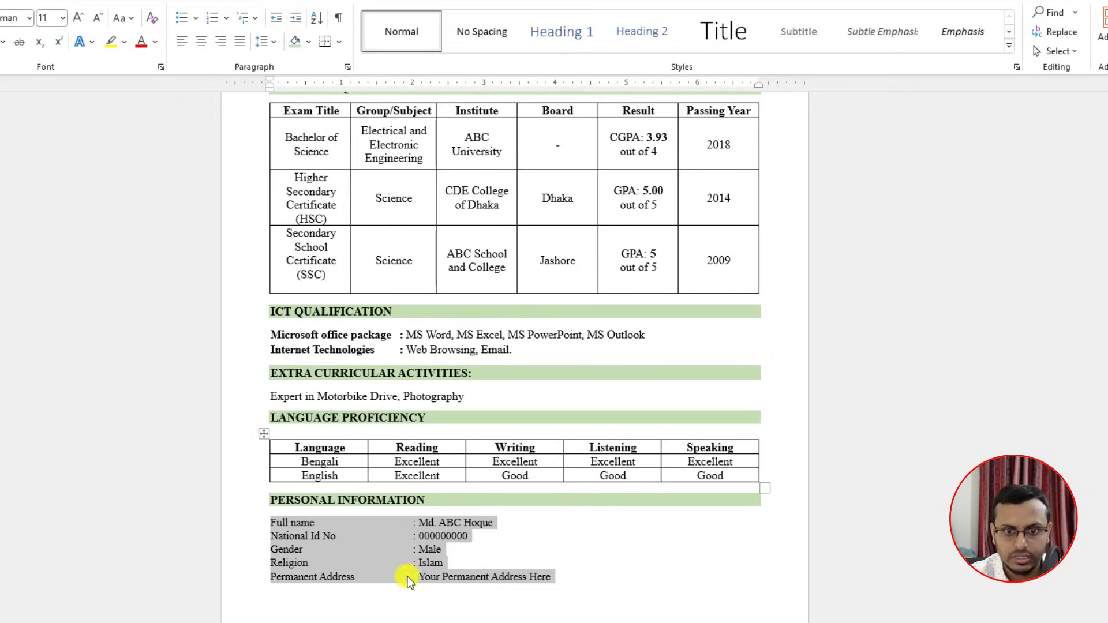
click(323, 600)
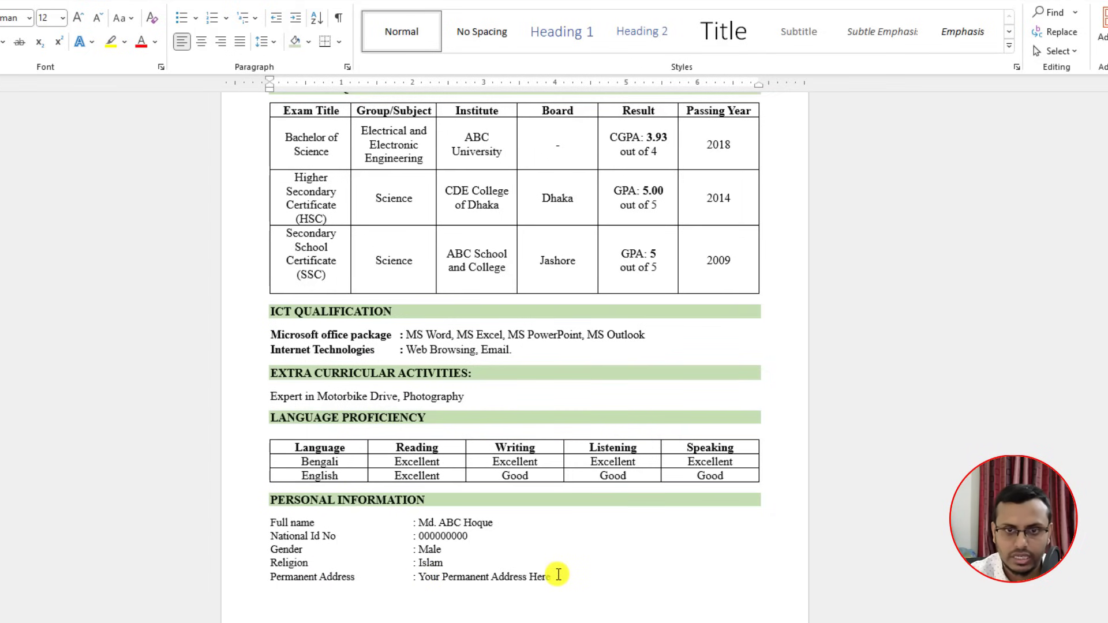
Step: Paste the declaration paragraph, justify it, and shrink the blank line above it
key(Return)
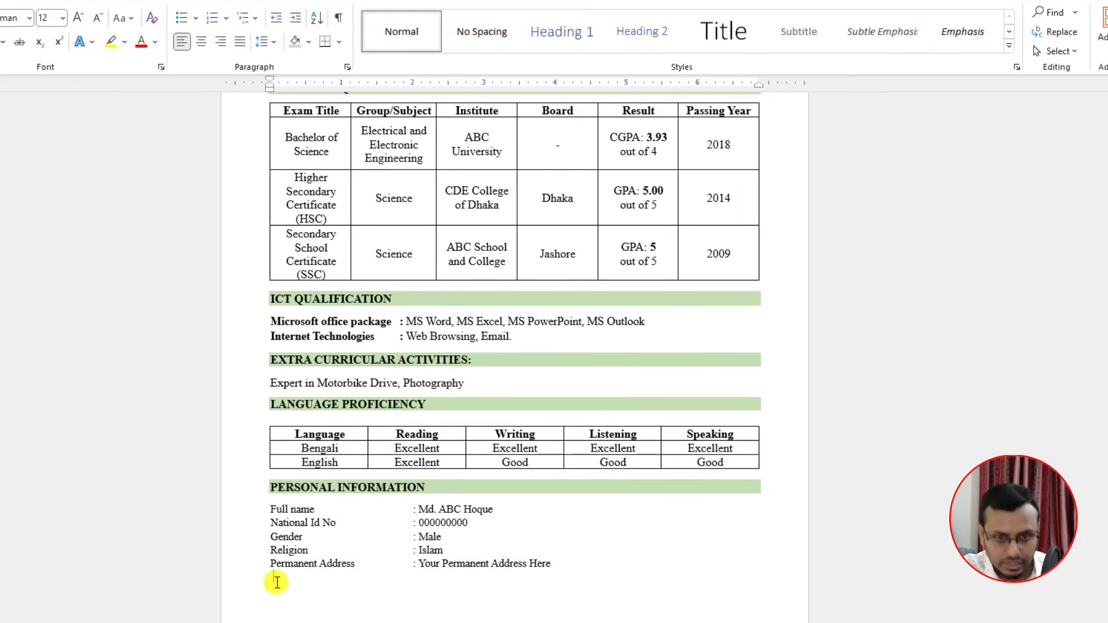
text(I, the undersigned, certify that to the best of my knowledge and belief, these data correctly describe my qualifications and me. I understand that any willful misstatement described here will lead to my disqualification for the post)
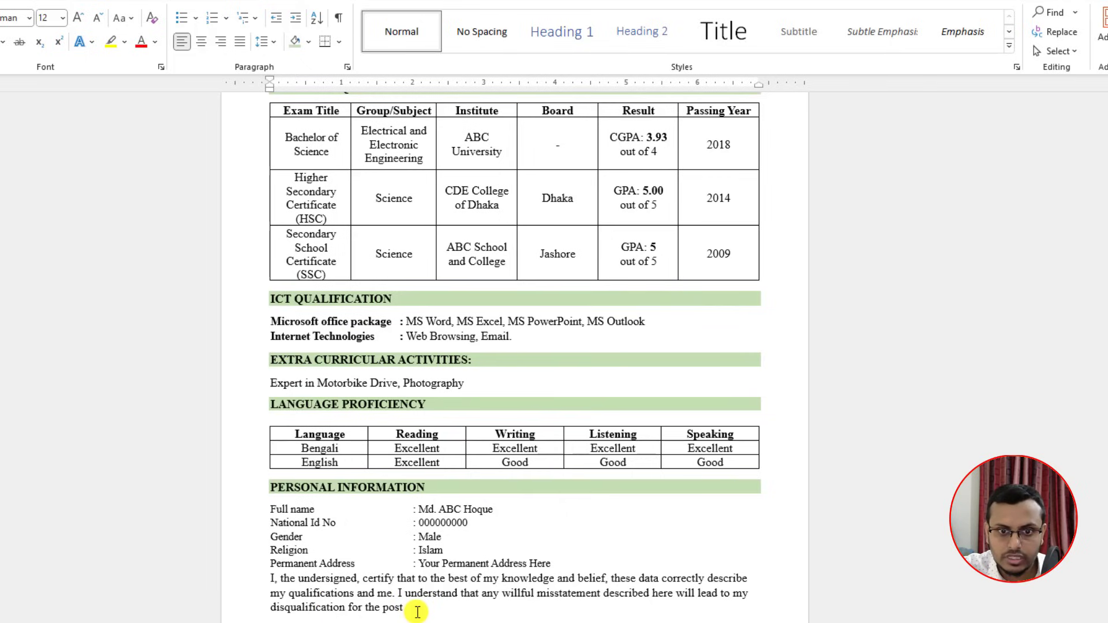
shift+click(413, 609)
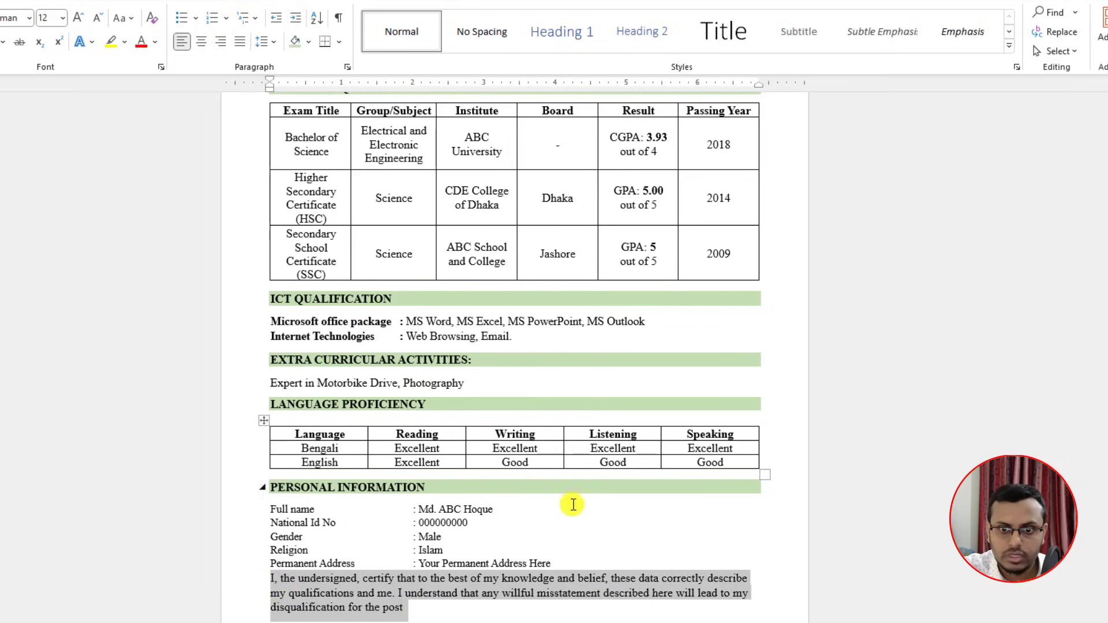
click(573, 564)
key(Return)
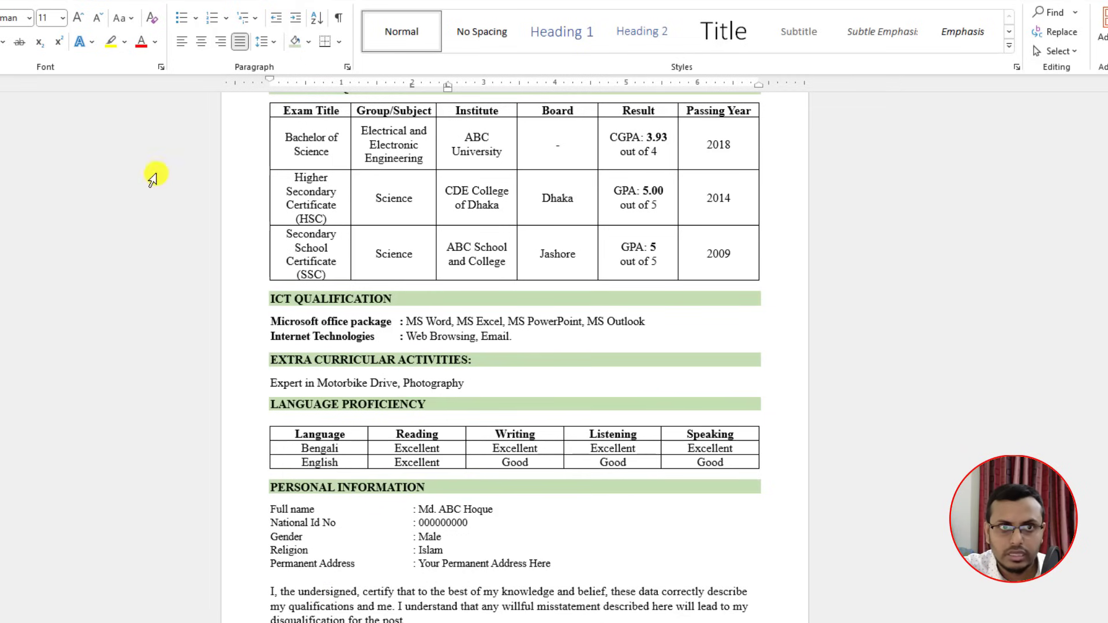
click(97, 18)
click(97, 19)
click(98, 20)
click(98, 20)
click(99, 21)
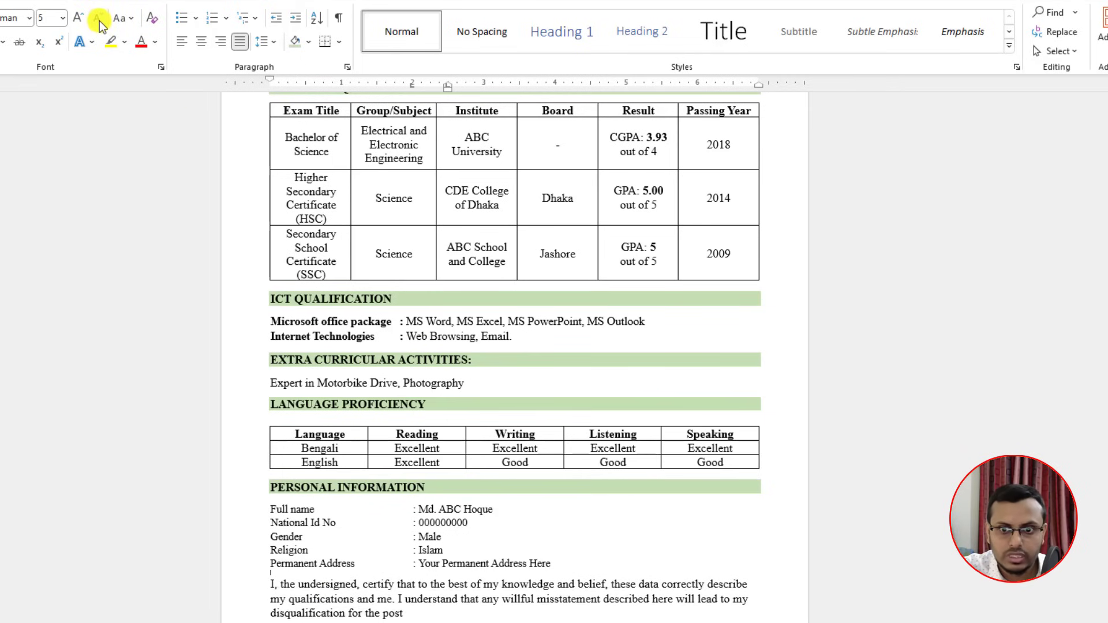
click(698, 622)
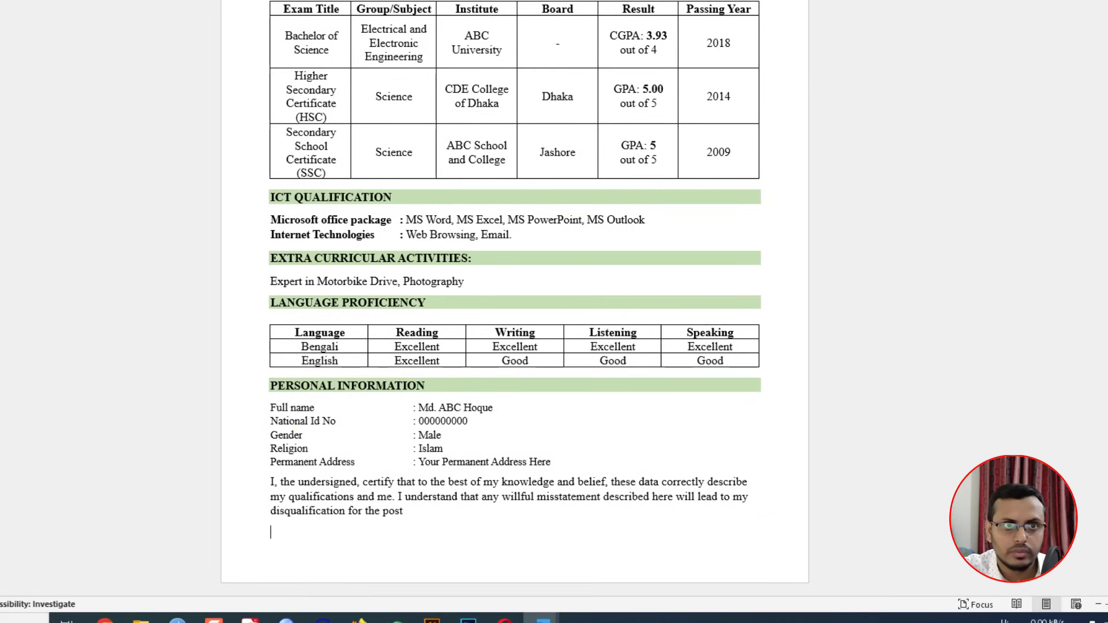
Step: Pick the straight line shape from Insert > Shapes
click(0, 0)
click(17, 0)
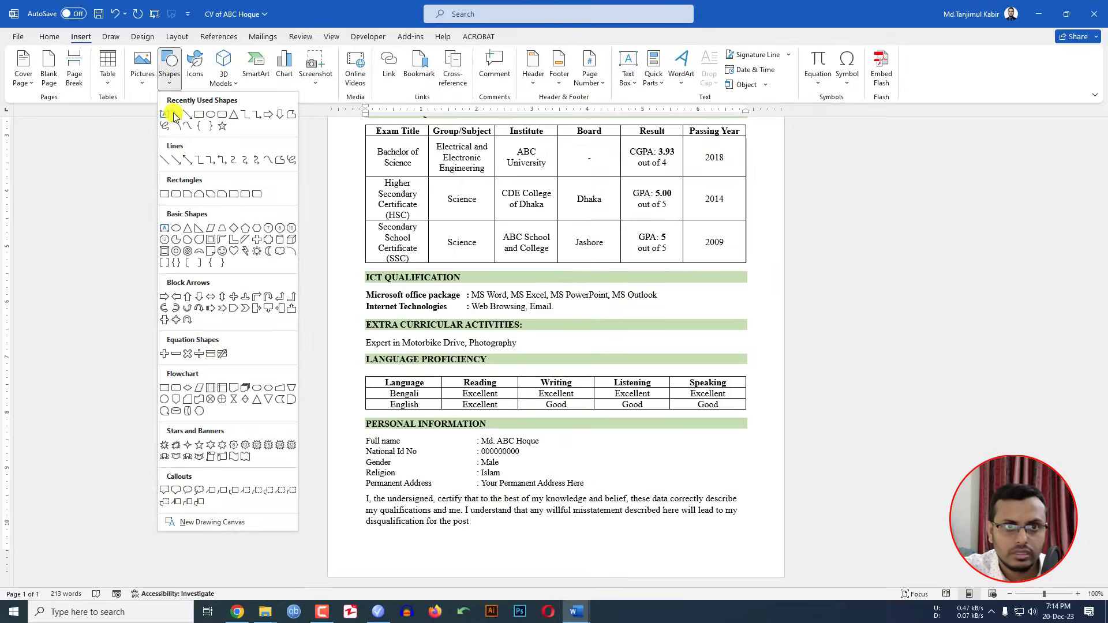
click(174, 115)
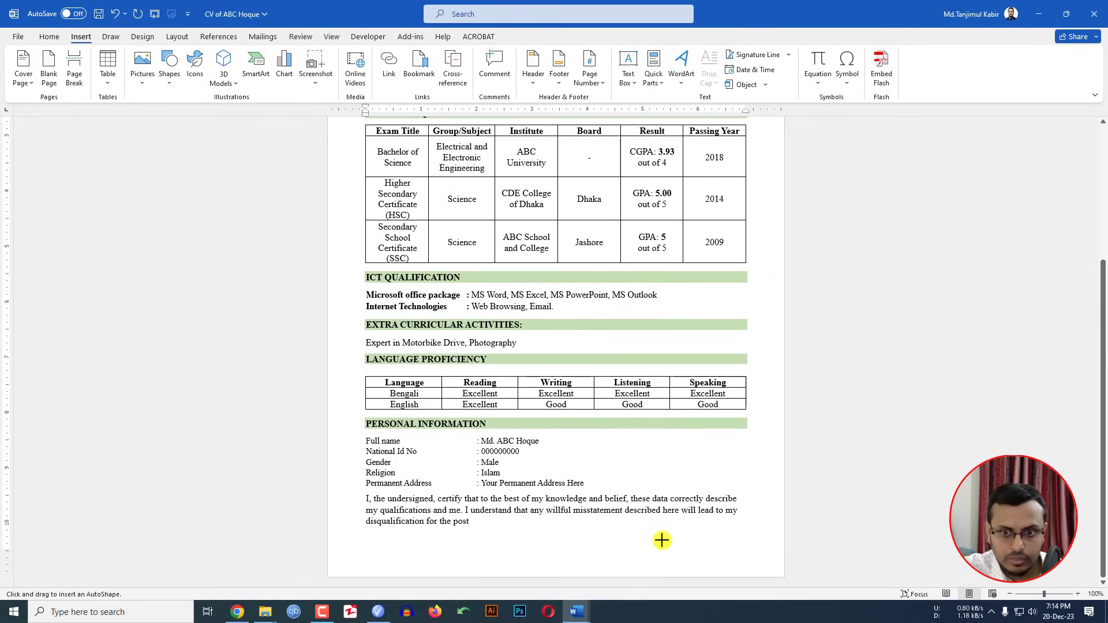
Step: Draw a signature line at the right below the declaration and insert the monitor picture
drag(658, 537, 737, 542)
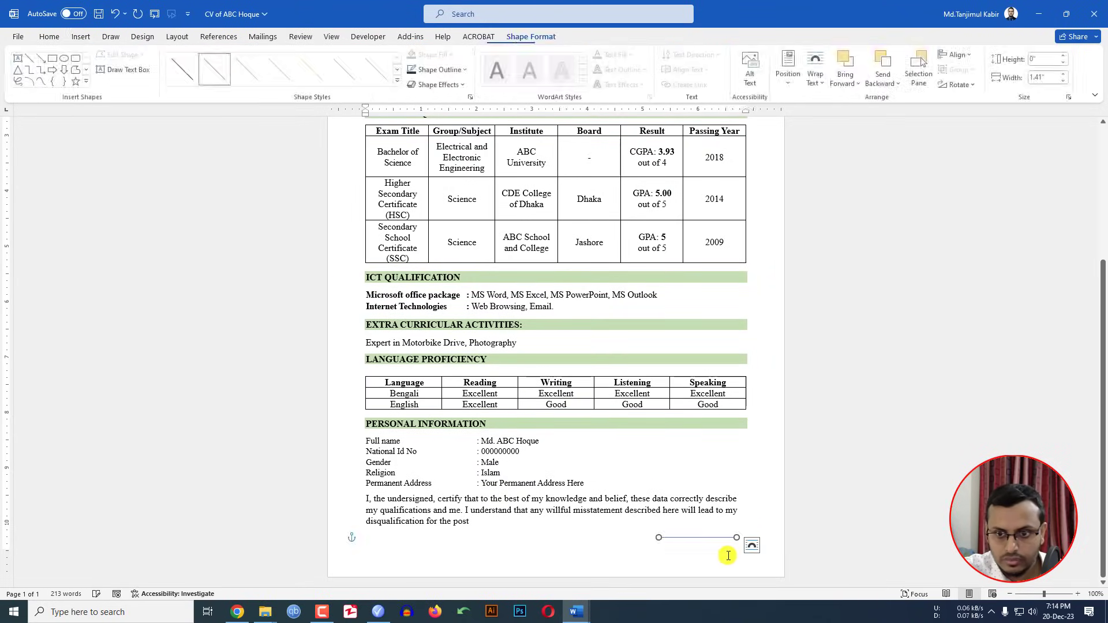
click(667, 553)
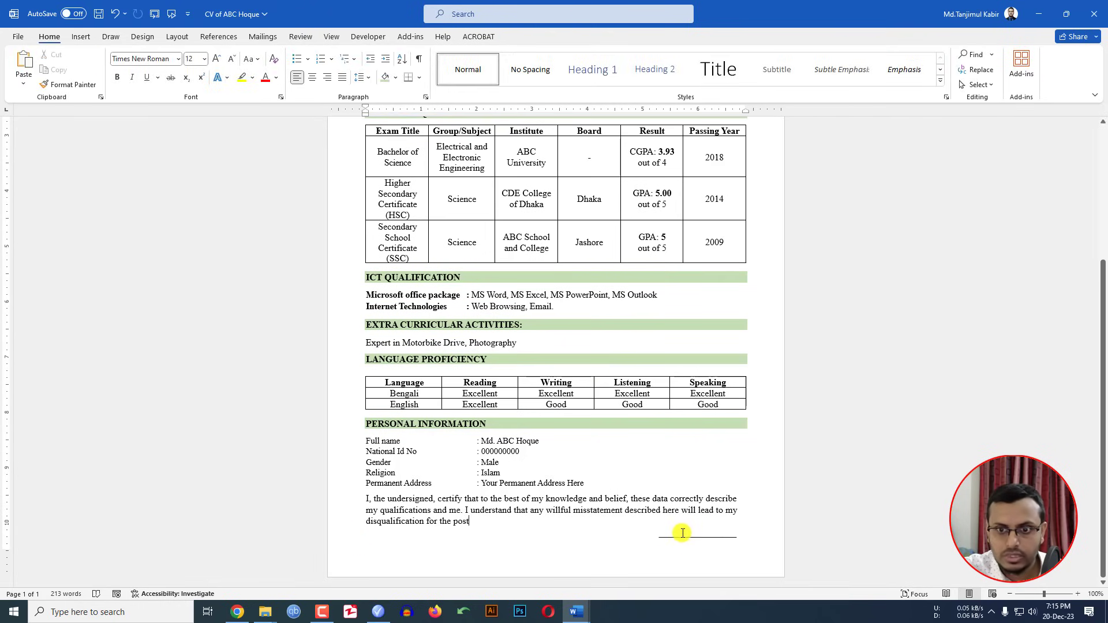
click(81, 36)
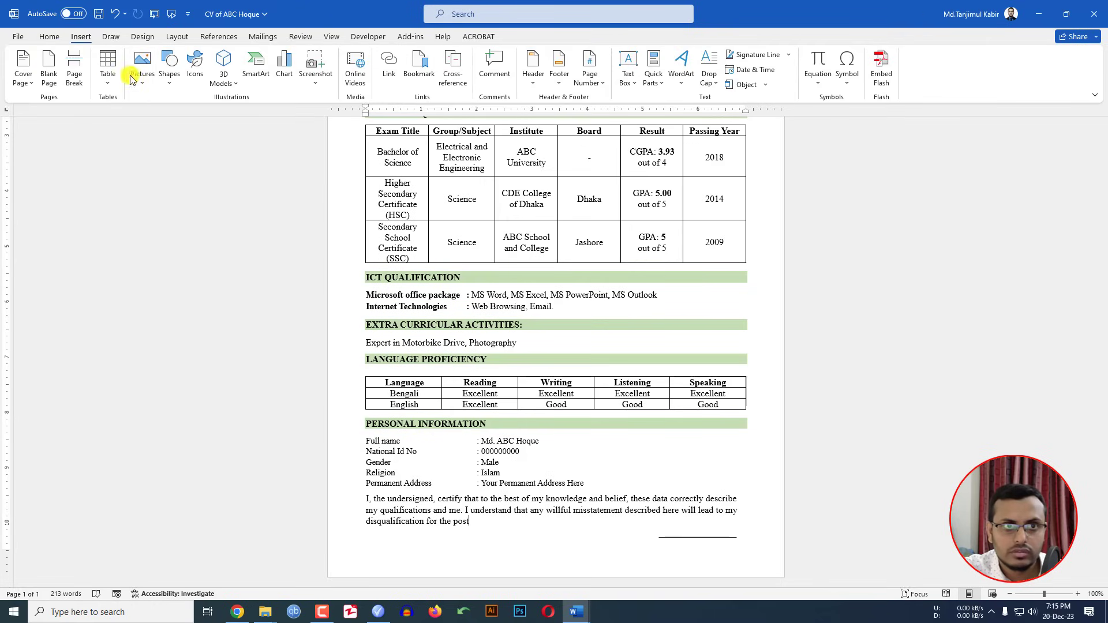
click(140, 68)
click(156, 118)
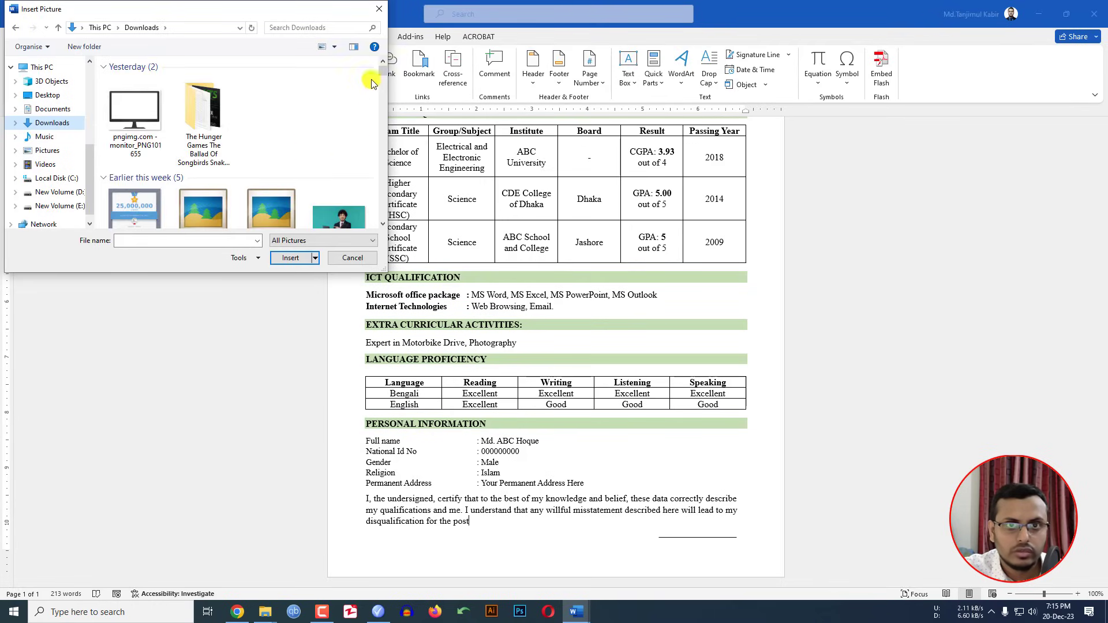
scroll(381, 87, down, 5)
drag(383, 91, 371, 69)
double_click(135, 110)
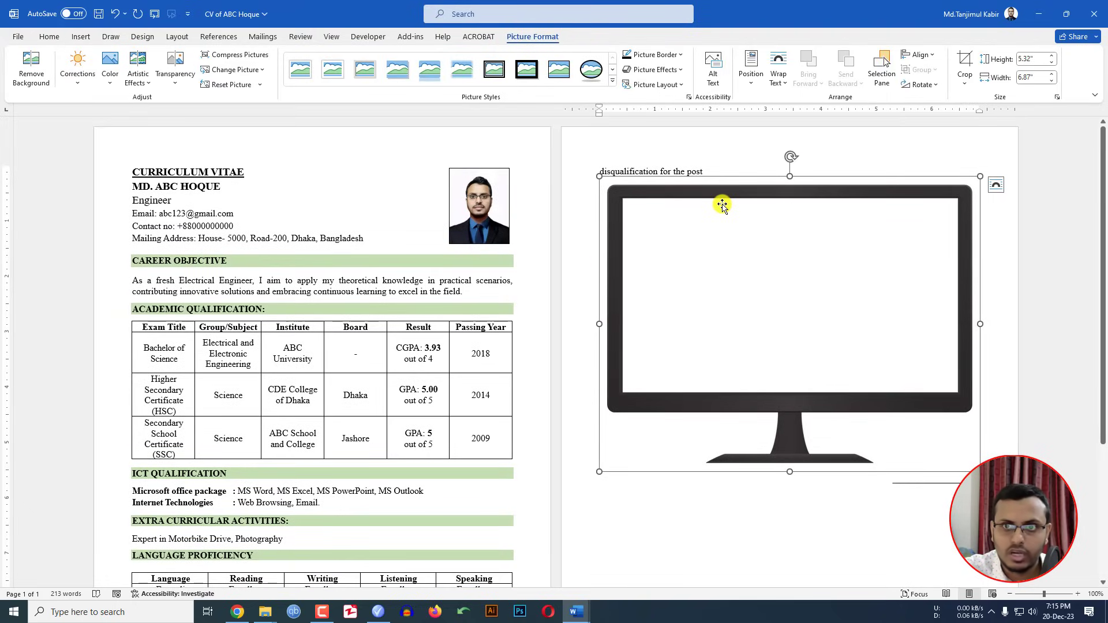
Step: Set the picture in front of text, shrink it to 0.3" x 0.39", and place it on the signature line
click(780, 80)
click(811, 200)
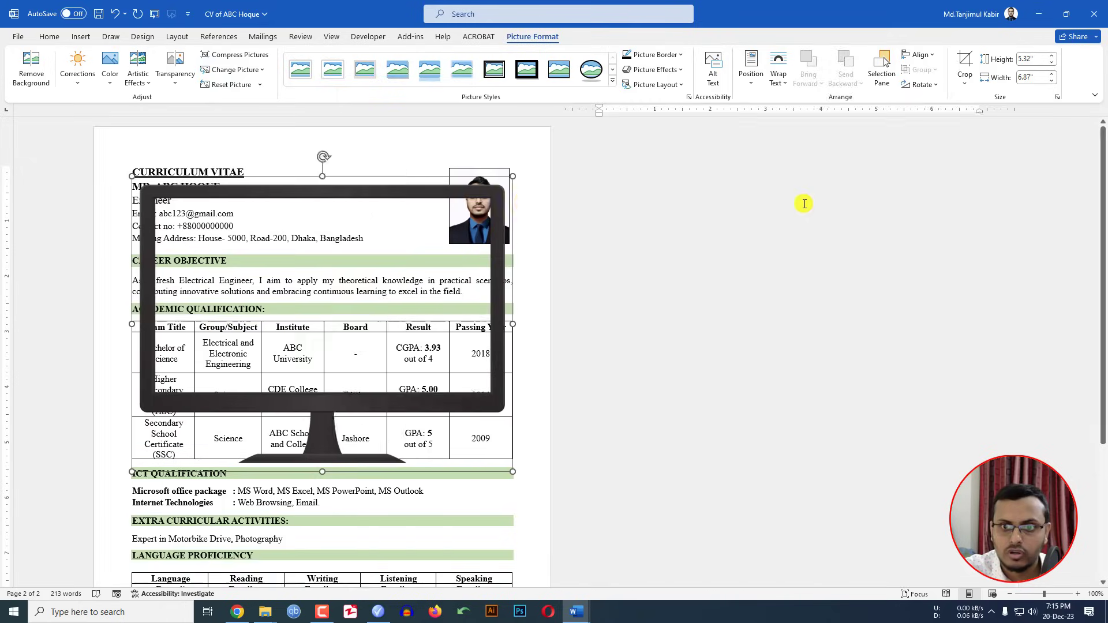
drag(747, 176, 417, 433)
scroll(453, 371, down, 3)
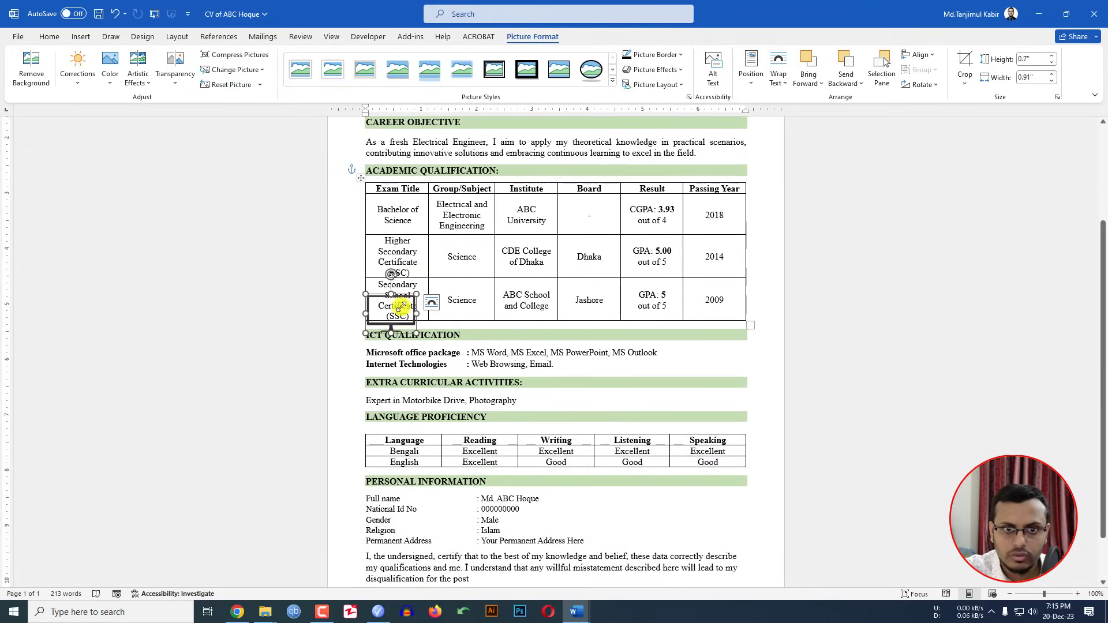
mouse_move(414, 295)
mouse_down()
mouse_move(371, 317)
mouse_move(588, 456)
mouse_move(658, 517)
mouse_move(692, 508)
mouse_move(693, 526)
mouse_up()
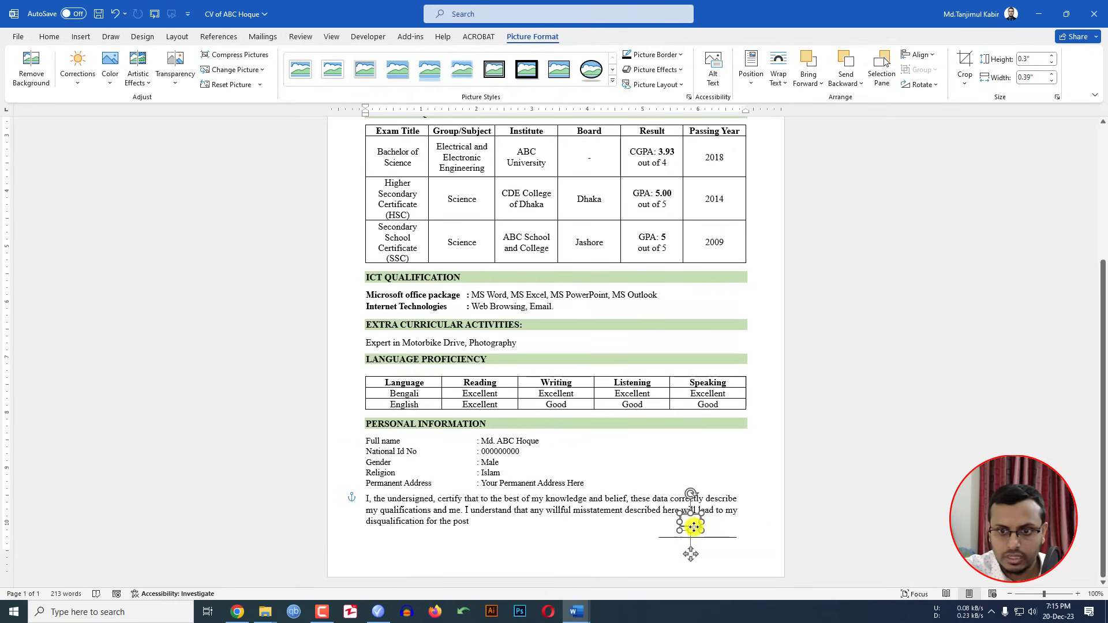
click(760, 523)
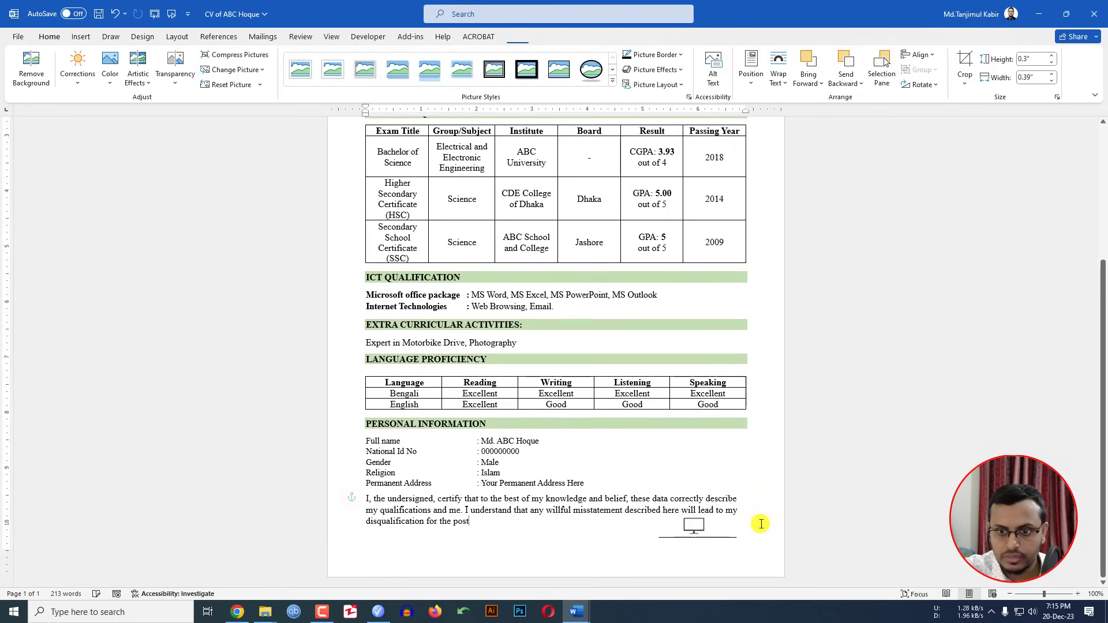
click(667, 548)
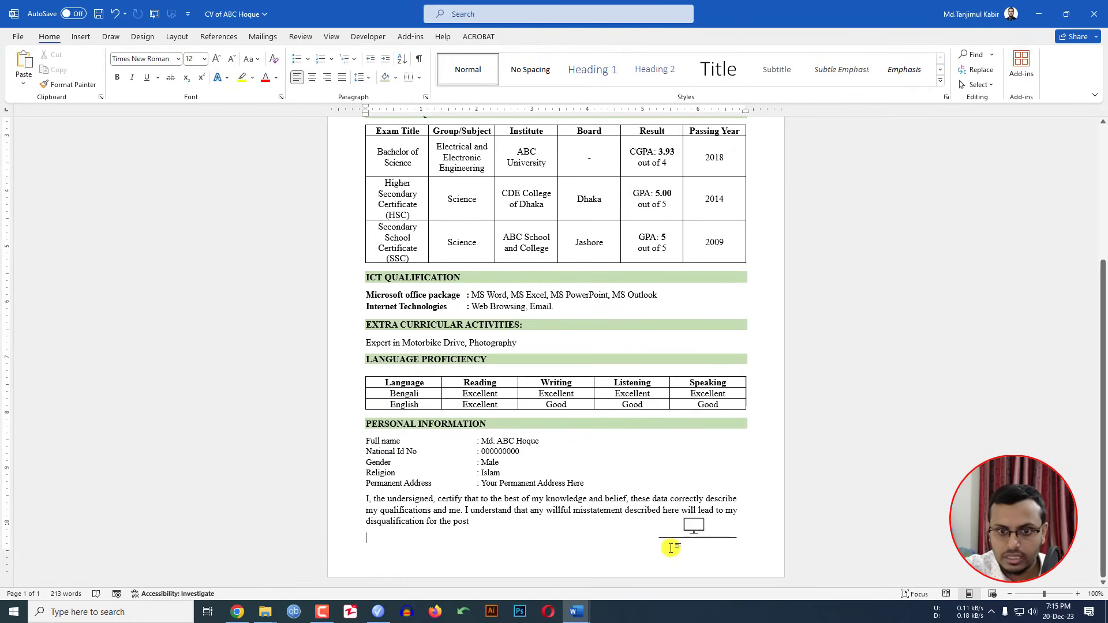
Step: Type the candidate's name and tab it right so it sits under the signature line
text(Md Abc Hoque)
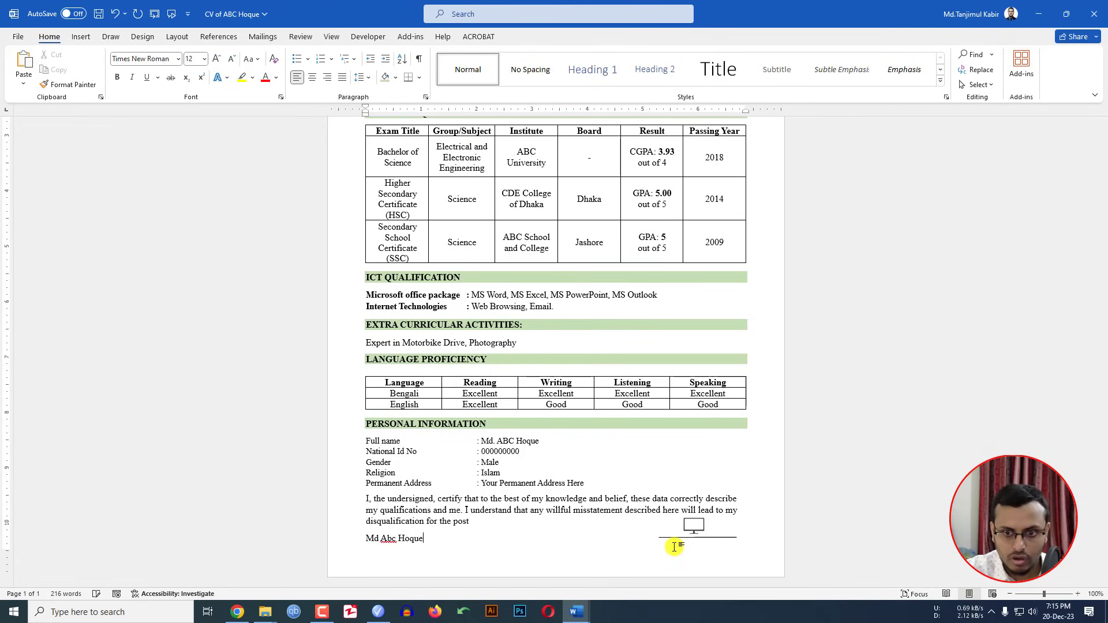
click(367, 538)
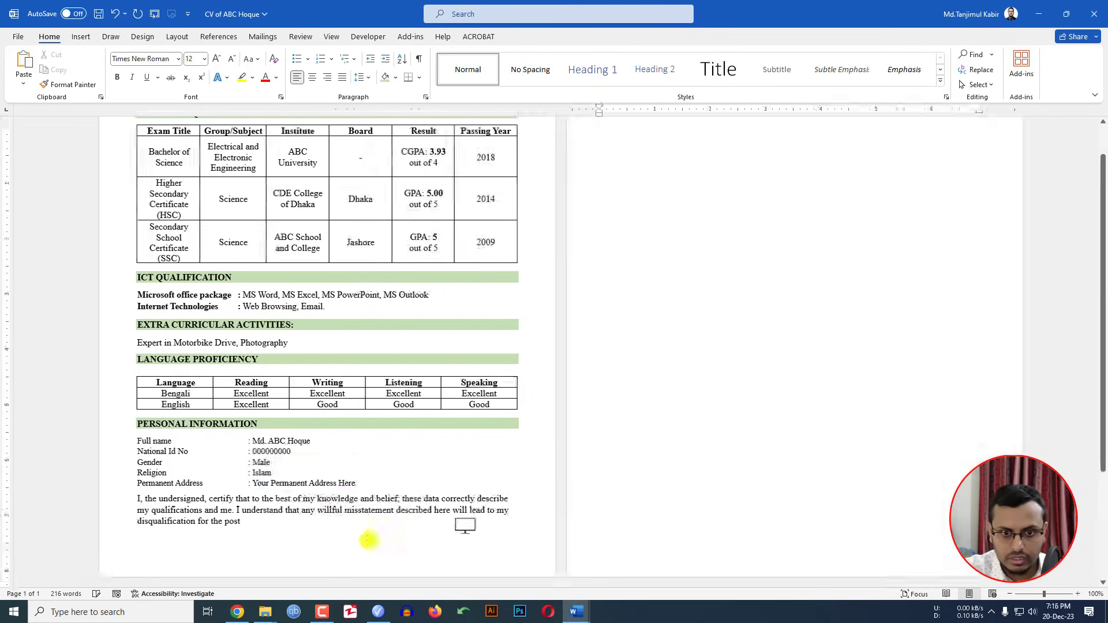
key(Tab)
key(Tab)
key(Tab)
key(Tab)
key(Tab)
key(Tab)
key(Tab)
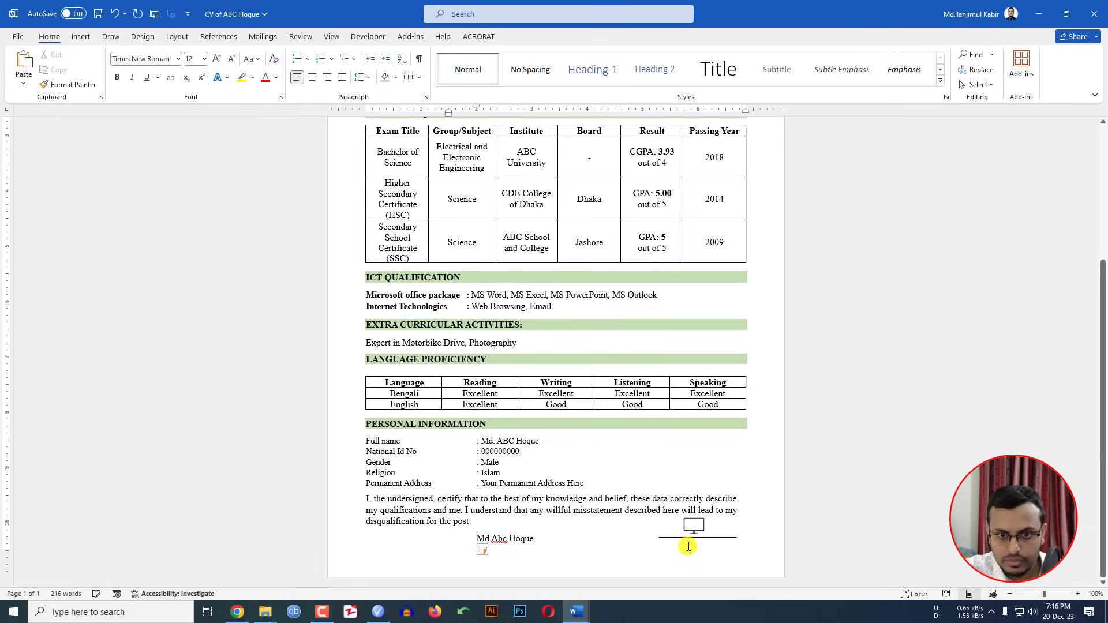
key(Tab)
key(Tab)
key(Tab)
key(Tab)
key(Tab)
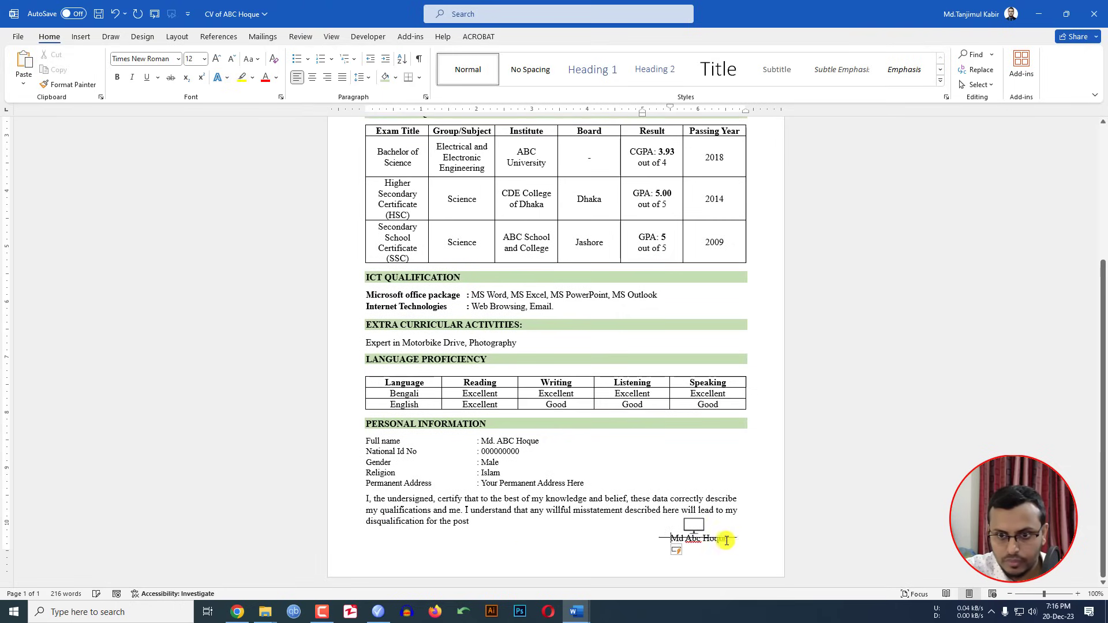
key(BackSpace)
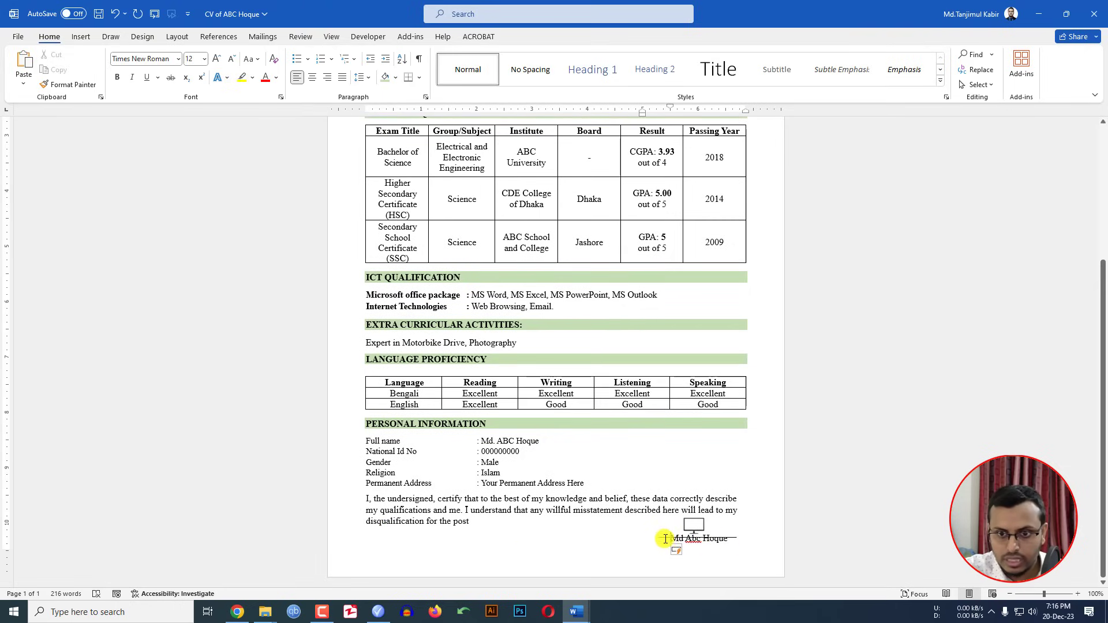
click(662, 538)
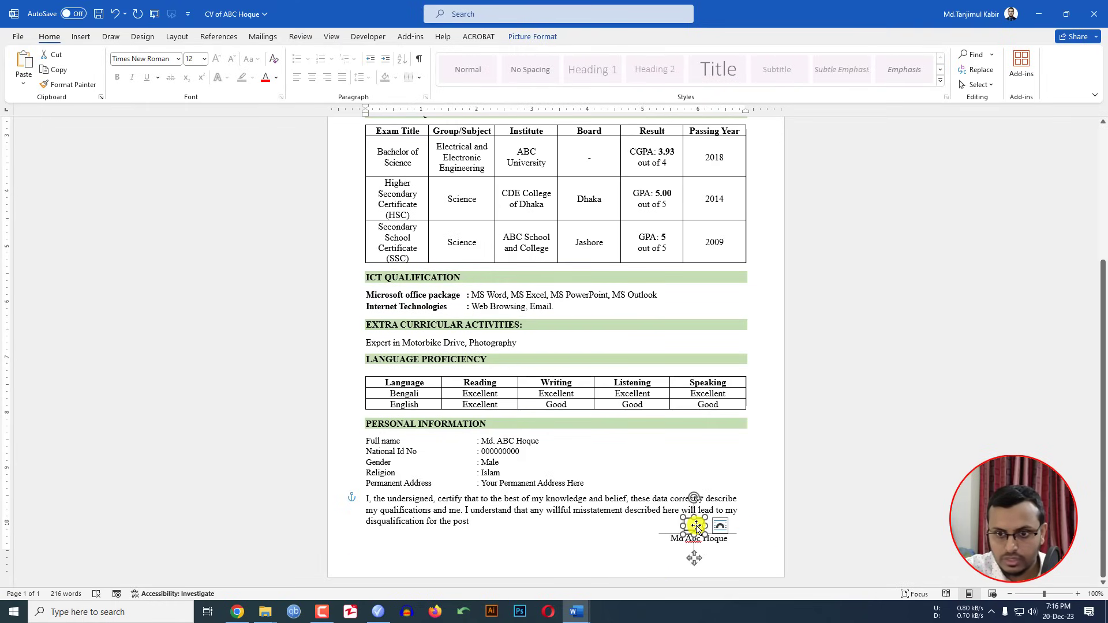
click(760, 526)
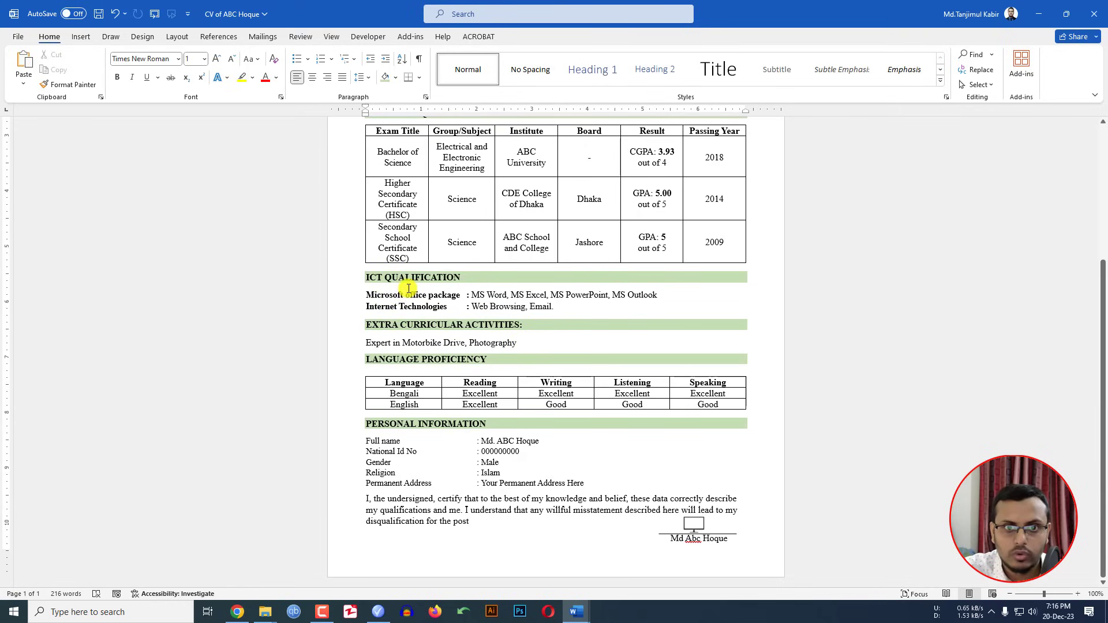
scroll(390, 292, up, 4)
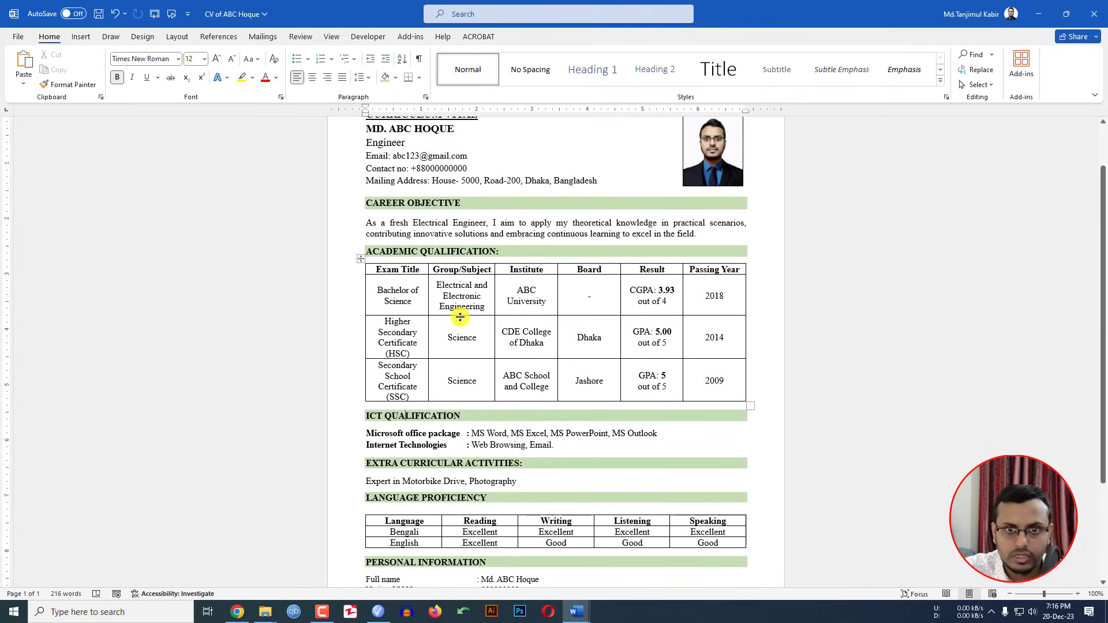
Step: Reduce the blank line above CAREER OBJECTIVE to font size 4 to tighten that gap
scroll(454, 296, up, 2)
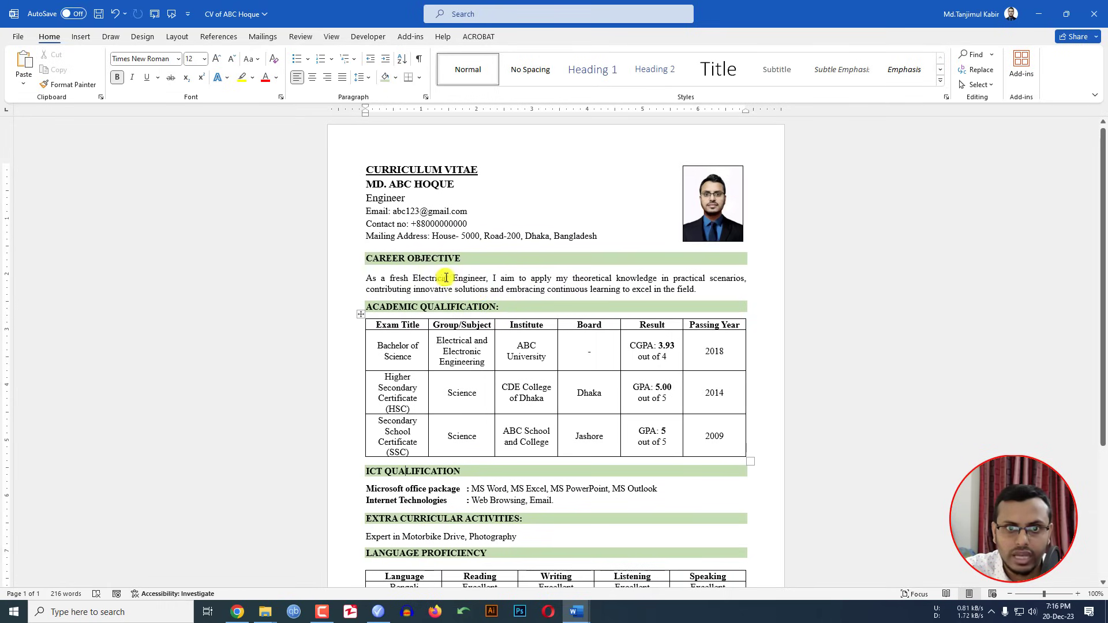
click(413, 278)
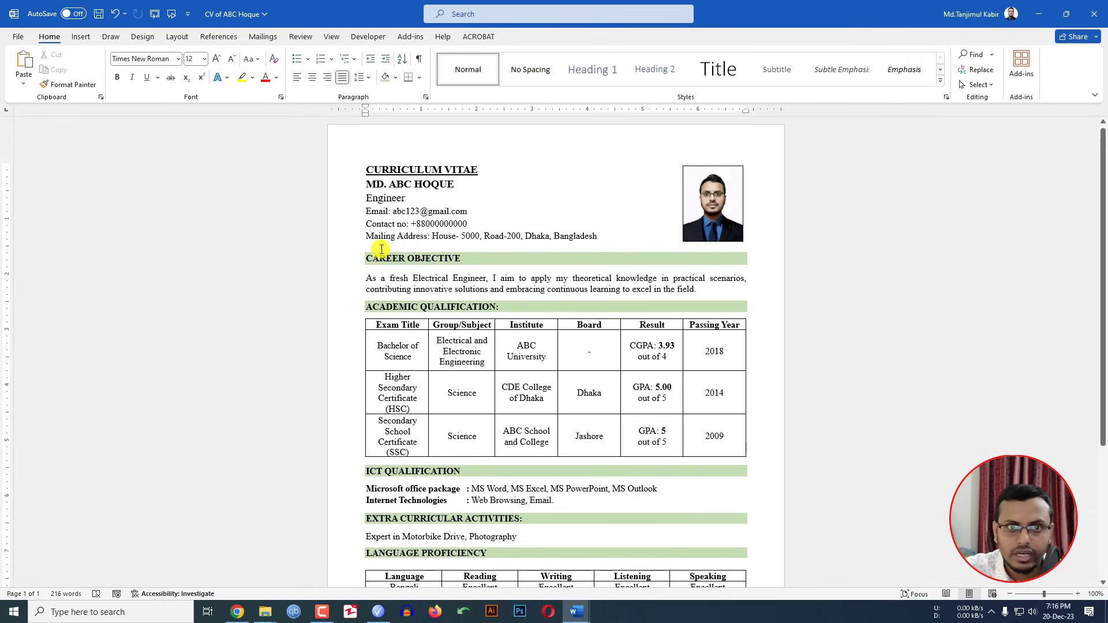
click(382, 249)
click(230, 61)
click(229, 61)
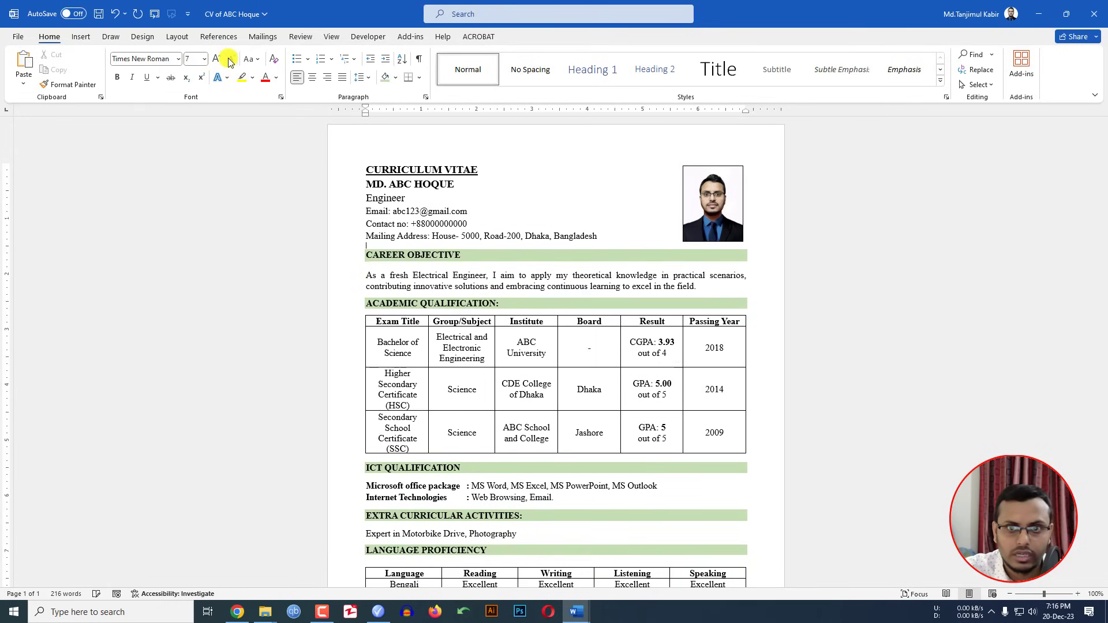
click(230, 60)
click(229, 60)
click(230, 60)
click(229, 61)
scroll(592, 392, down, 5)
scroll(593, 392, down, 1)
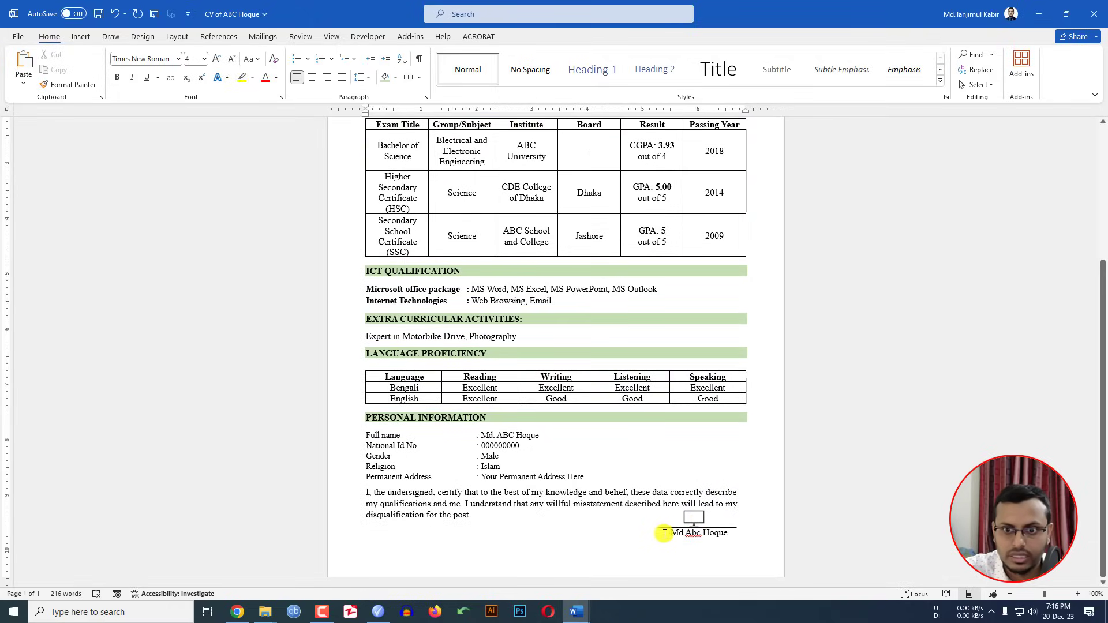
click(670, 533)
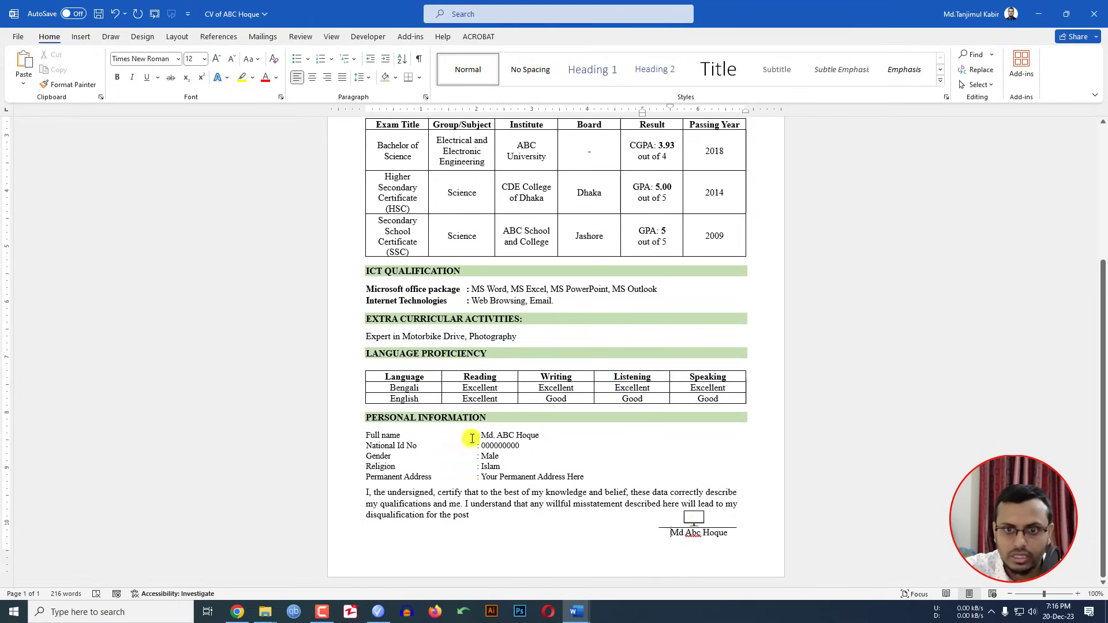
scroll(502, 461, up, 7)
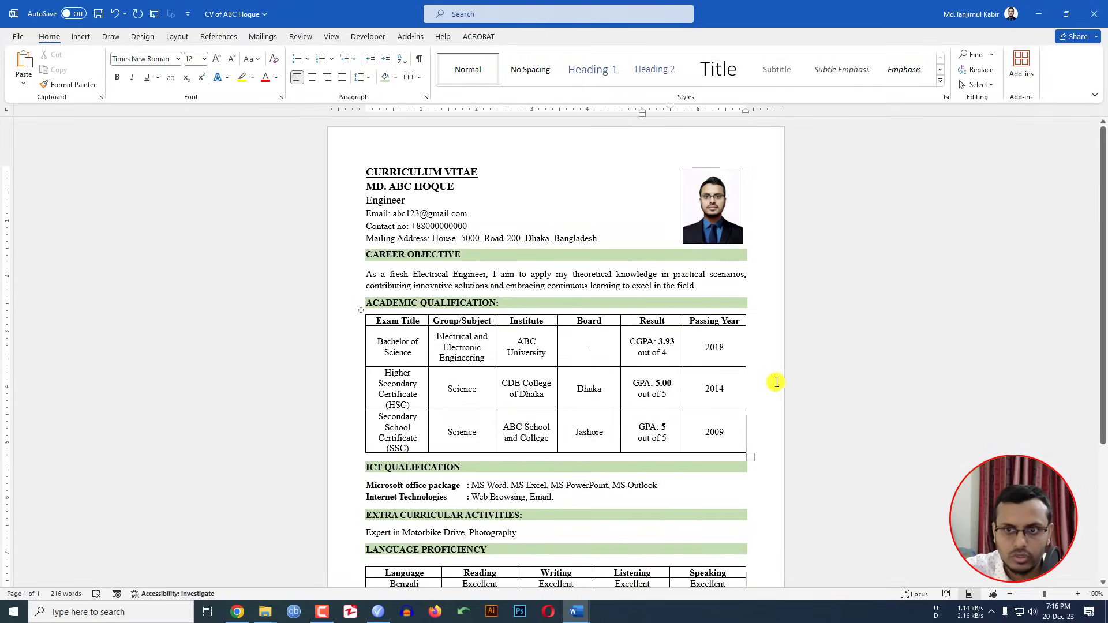
Step: Save the CV to the Desktop as the PDF 'CV of ABC Hoque', opening it after publishing
click(18, 37)
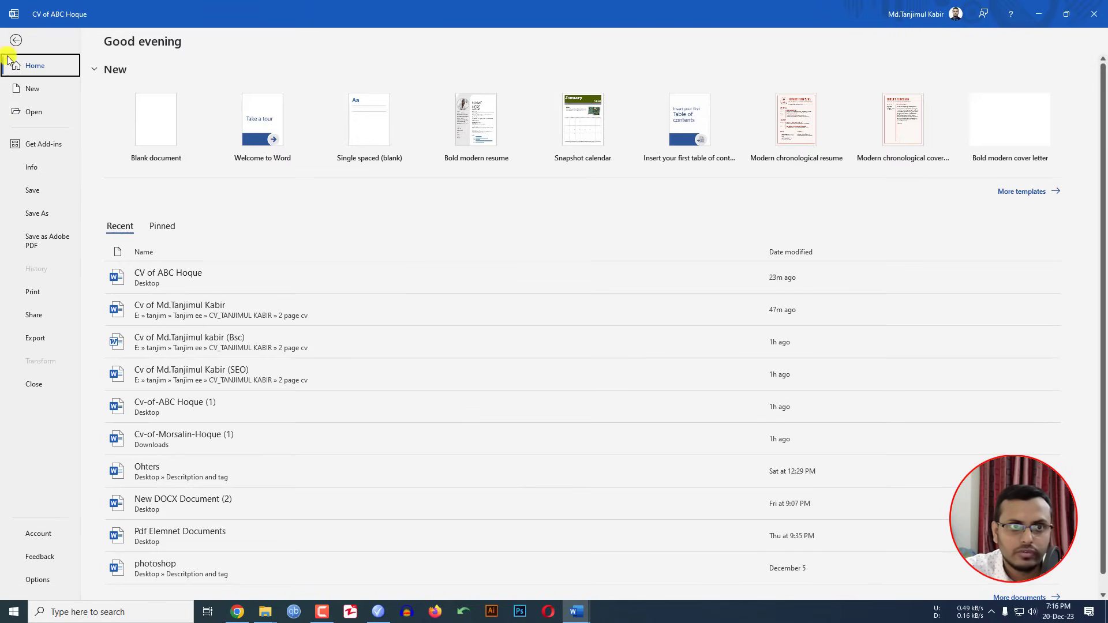
click(56, 214)
click(133, 231)
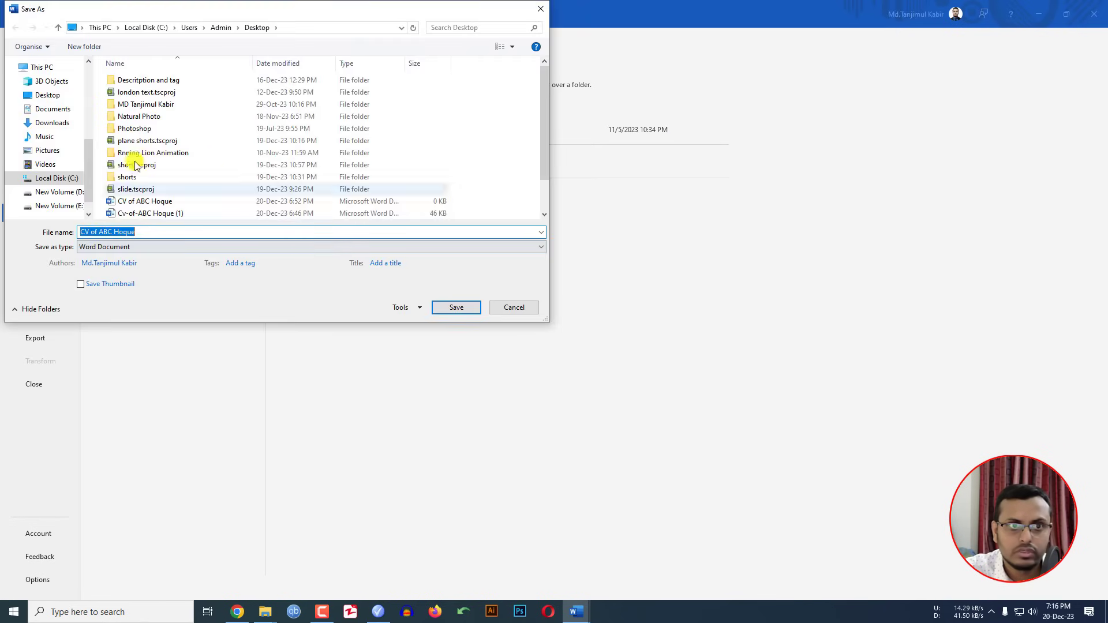
click(52, 94)
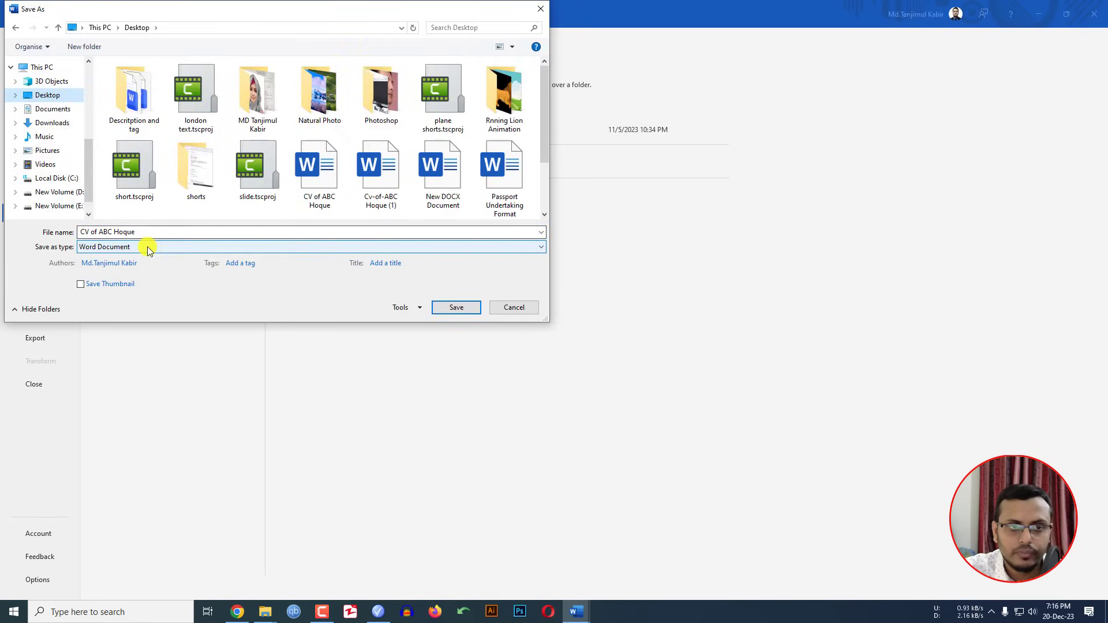
click(124, 246)
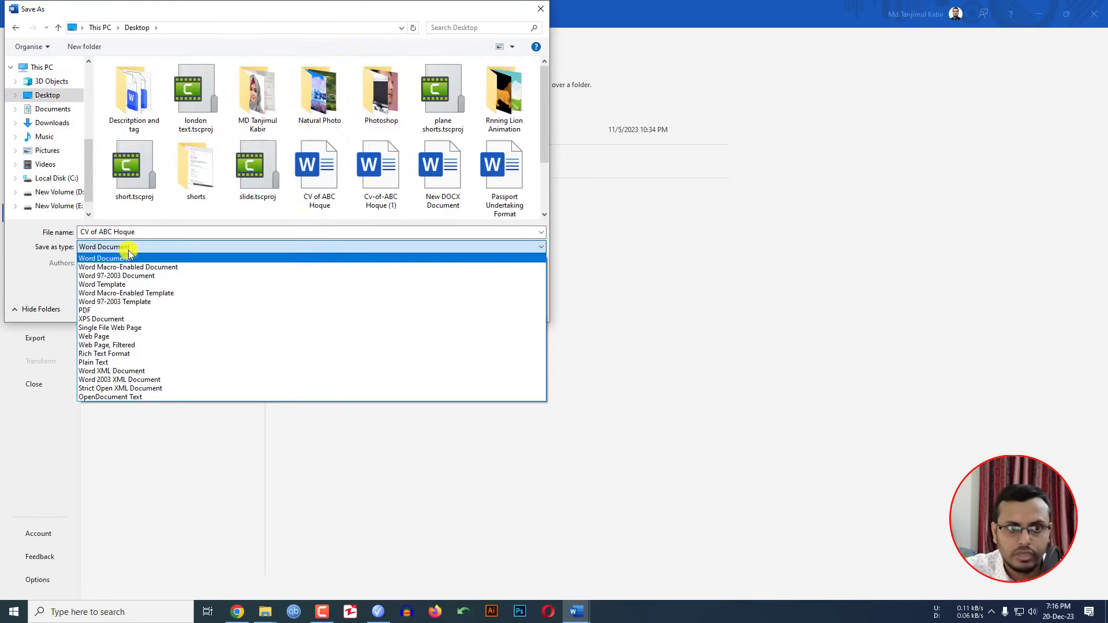
click(109, 310)
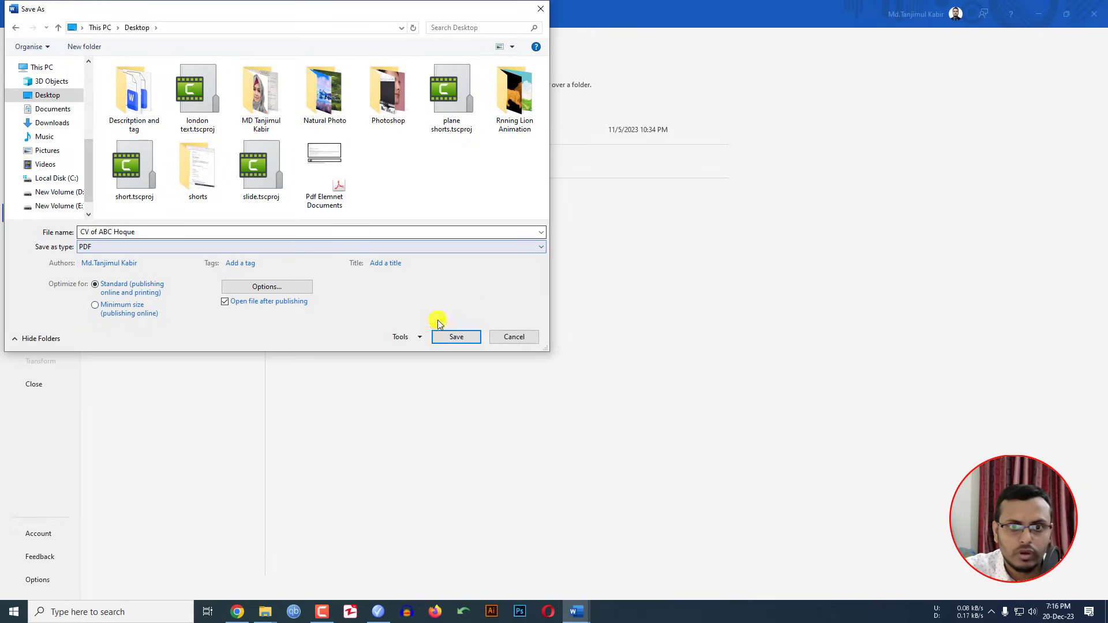
click(456, 336)
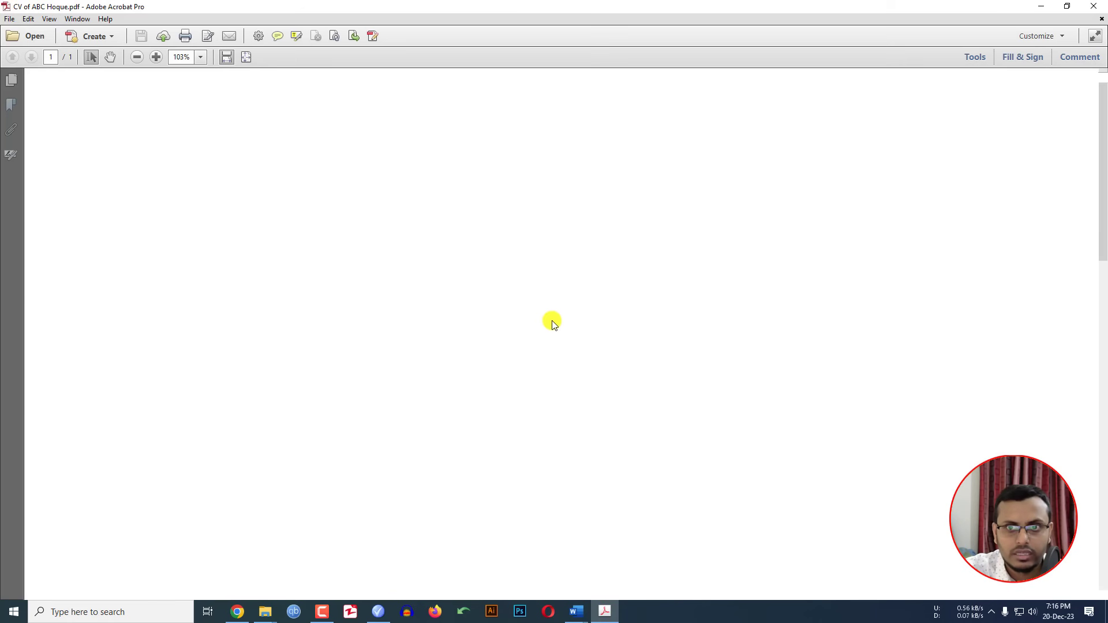
Step: Zoom the PDF in Acrobat to show the whole one-page CV at about 71%
scroll(558, 311, down, 5)
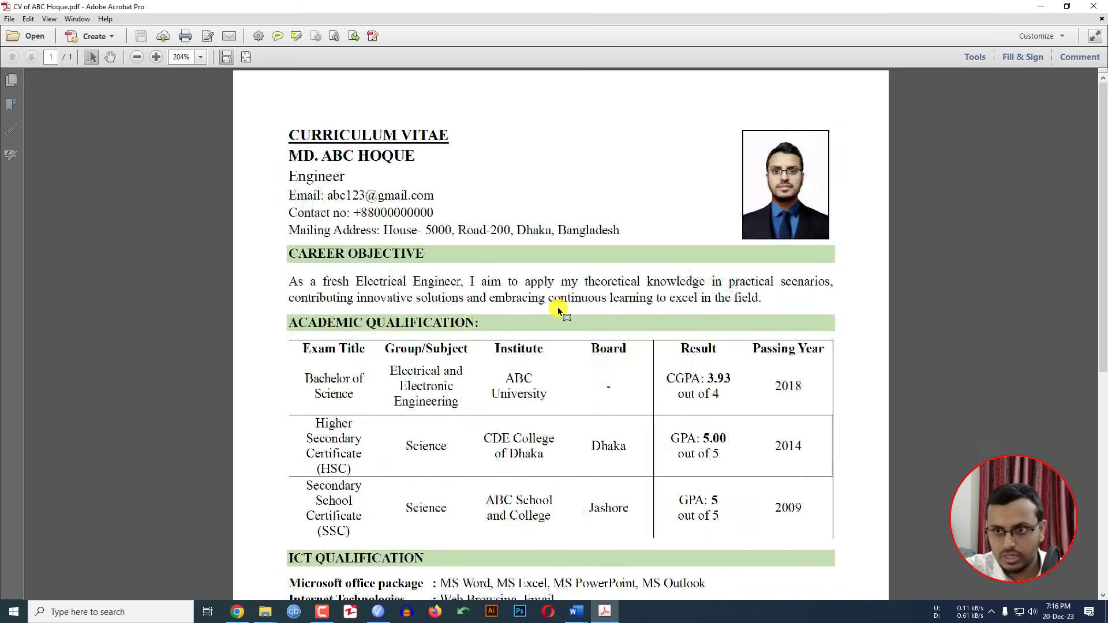